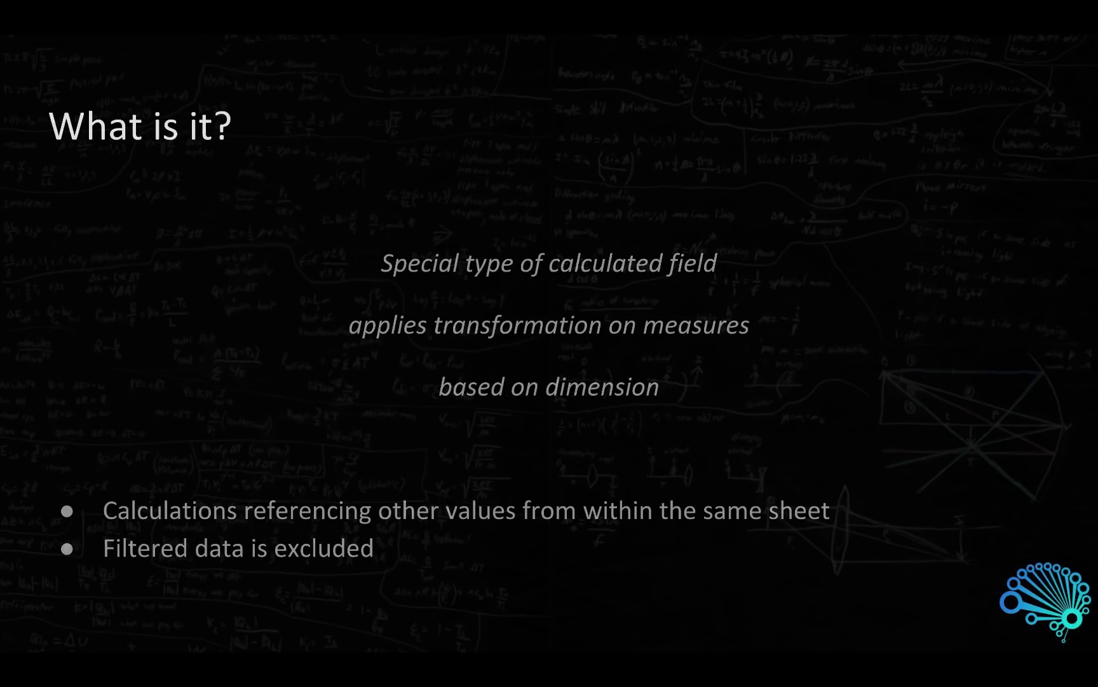
# Step: Leave the presentation, switch to the Table Calculation spreadsheet and examine the Sales Figures and Competition sheets
pyautogui.press('Escape')
pyautogui.press('super+Tab')
pyautogui.press('super+Tab')
pyautogui.press('super+Tab')
pyautogui.press('super+Tab')
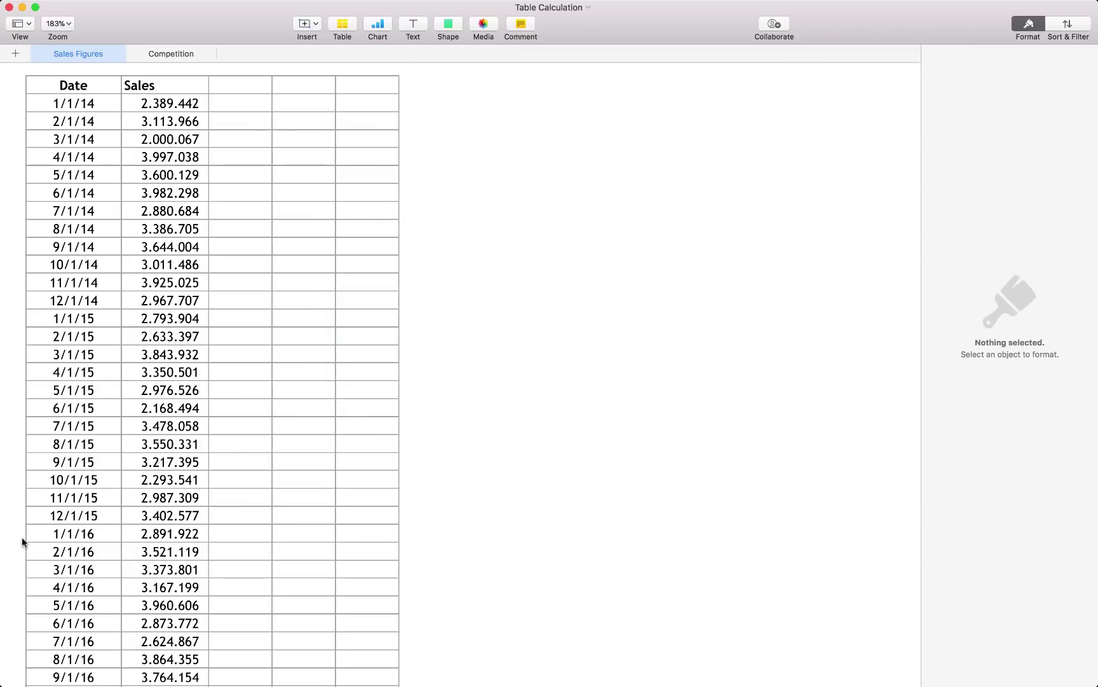
pyautogui.scroll(3, 136, 259)
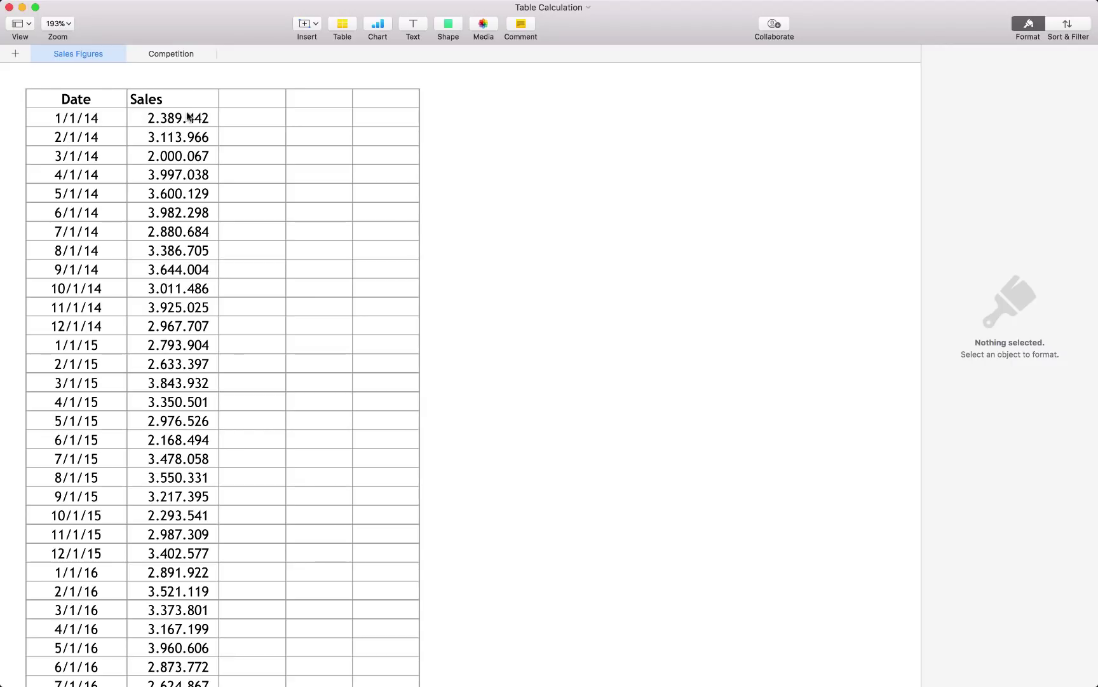
pyautogui.click(176, 59)
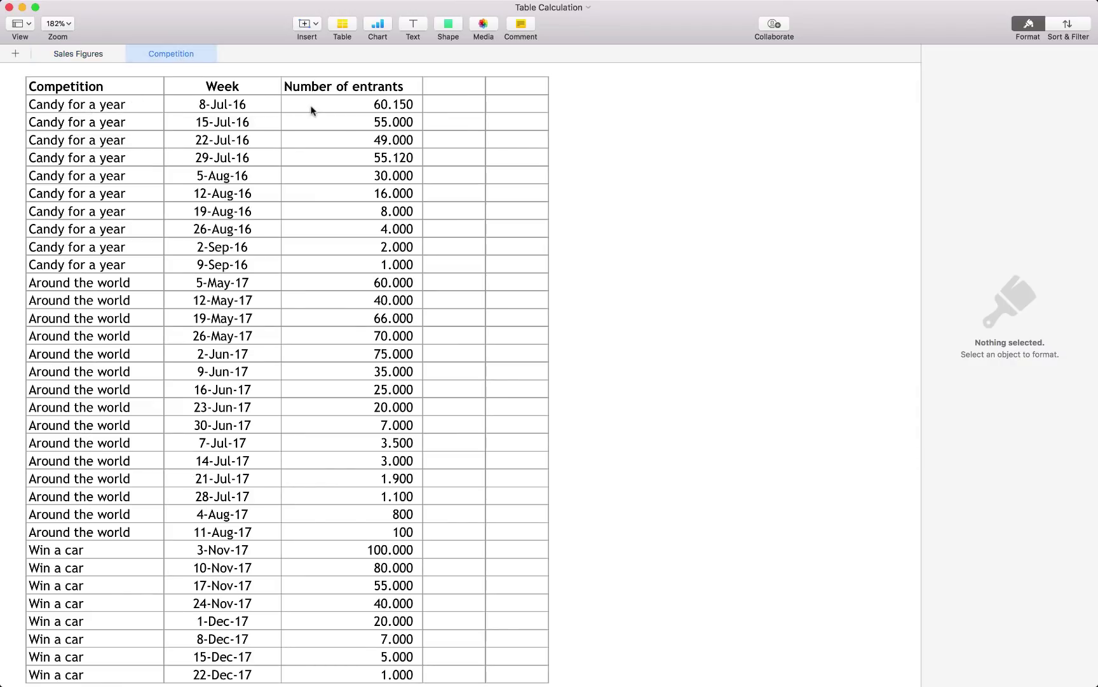
pyautogui.scroll(-4, 62, 559)
pyautogui.scroll(5, 63, 561)
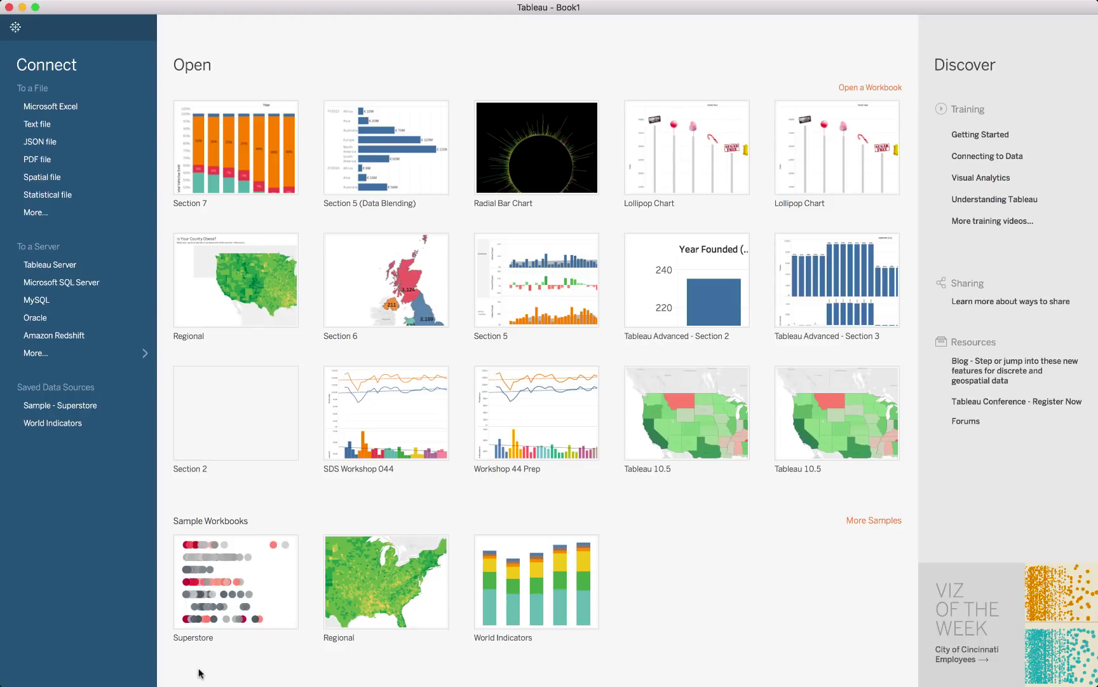
# Step: In Tableau, connect to Table Calculation.xlsx, use its Sales Figures sheet as the data source, and open Sheet 1
pyautogui.click(61, 106)
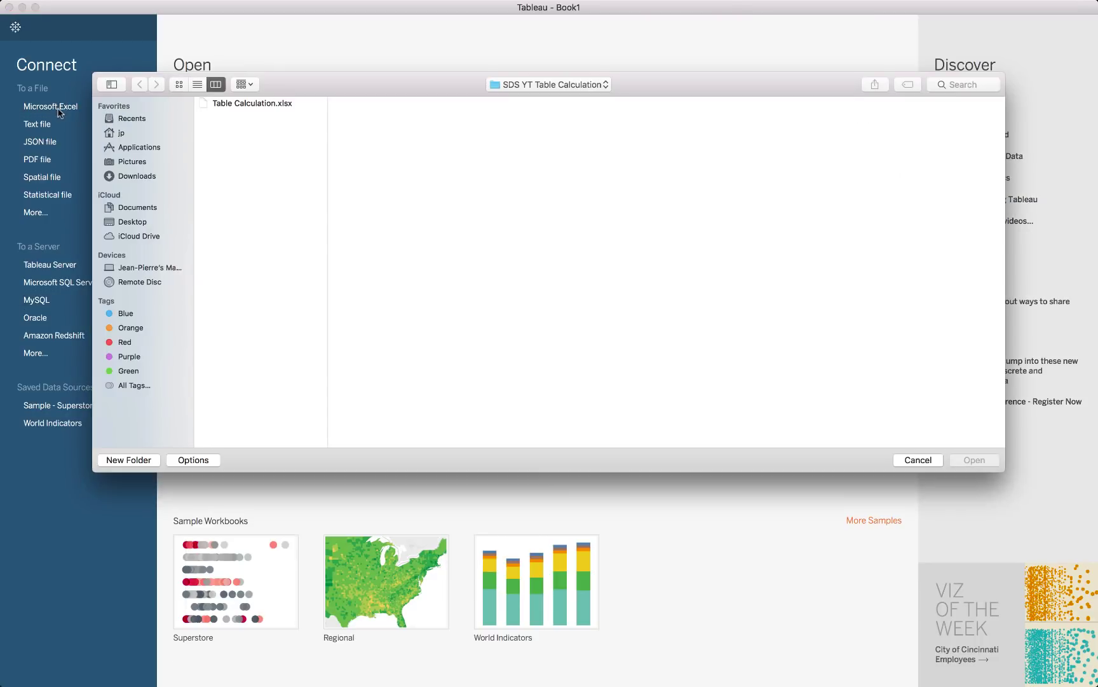
pyautogui.doubleClick(230, 102)
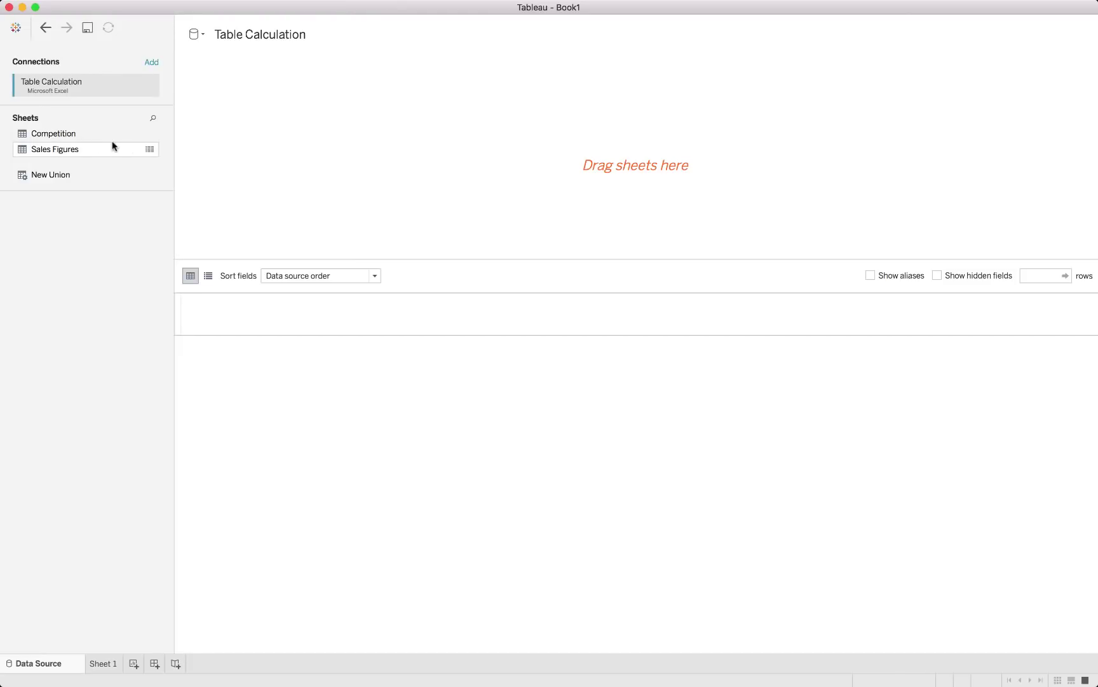
pyautogui.moveTo(82, 149); pyautogui.dragTo(337, 132)
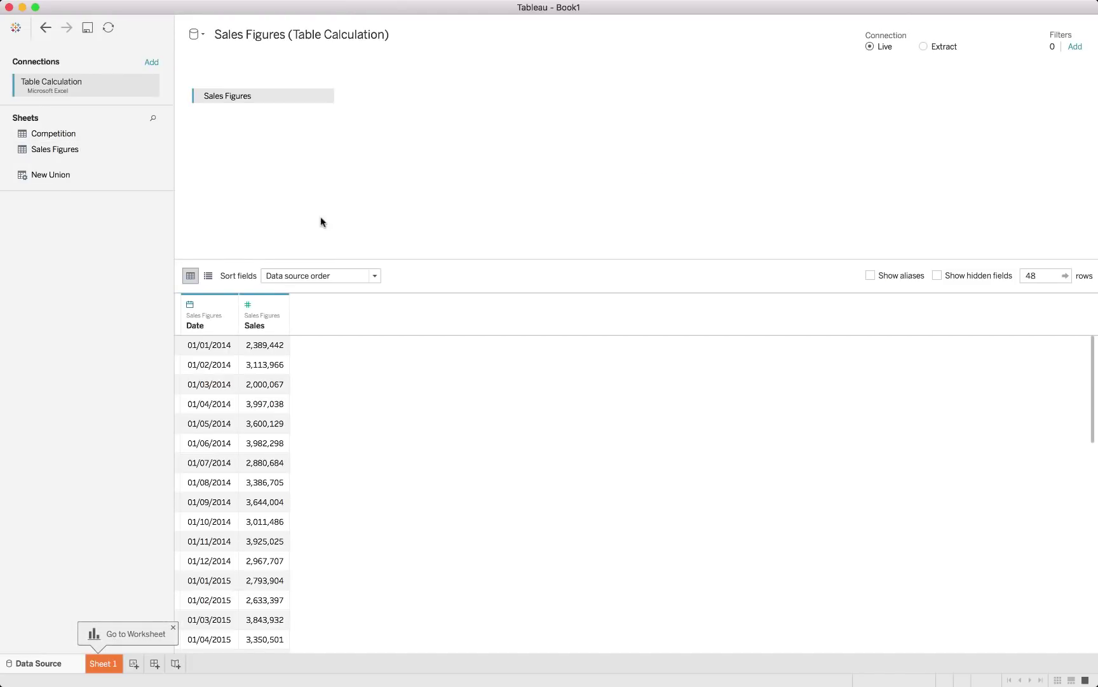
pyautogui.click(107, 663)
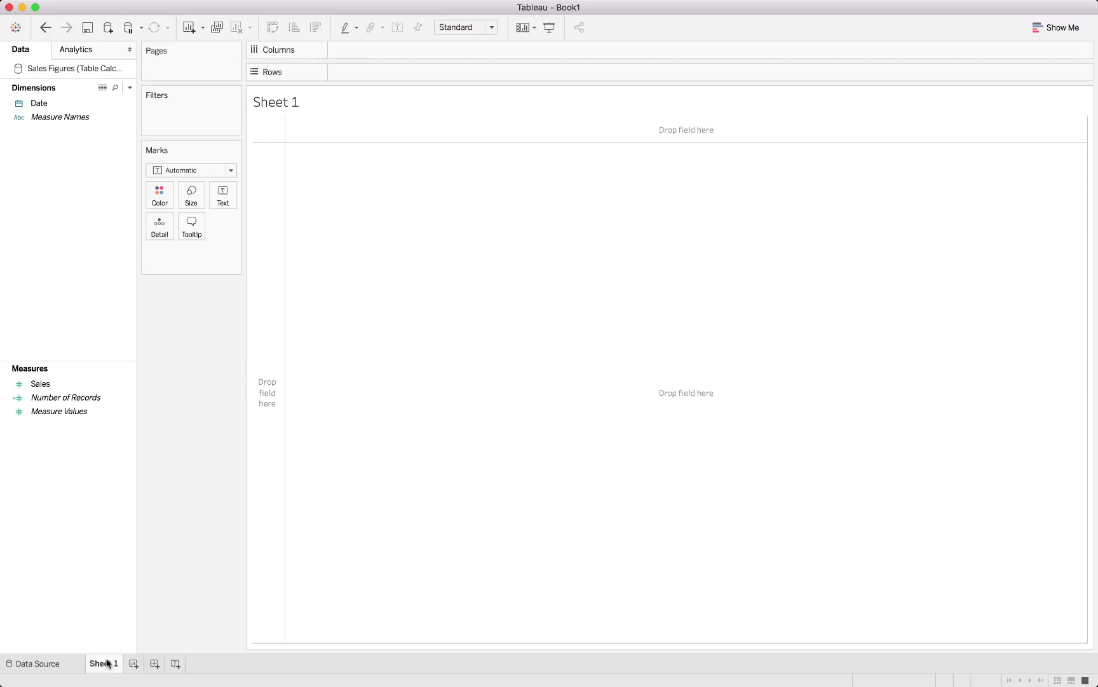
# Step: Browse the Table Calculation functions in a new calculated field's editor, and close it without creating the field
pyautogui.rightClick(47, 452)
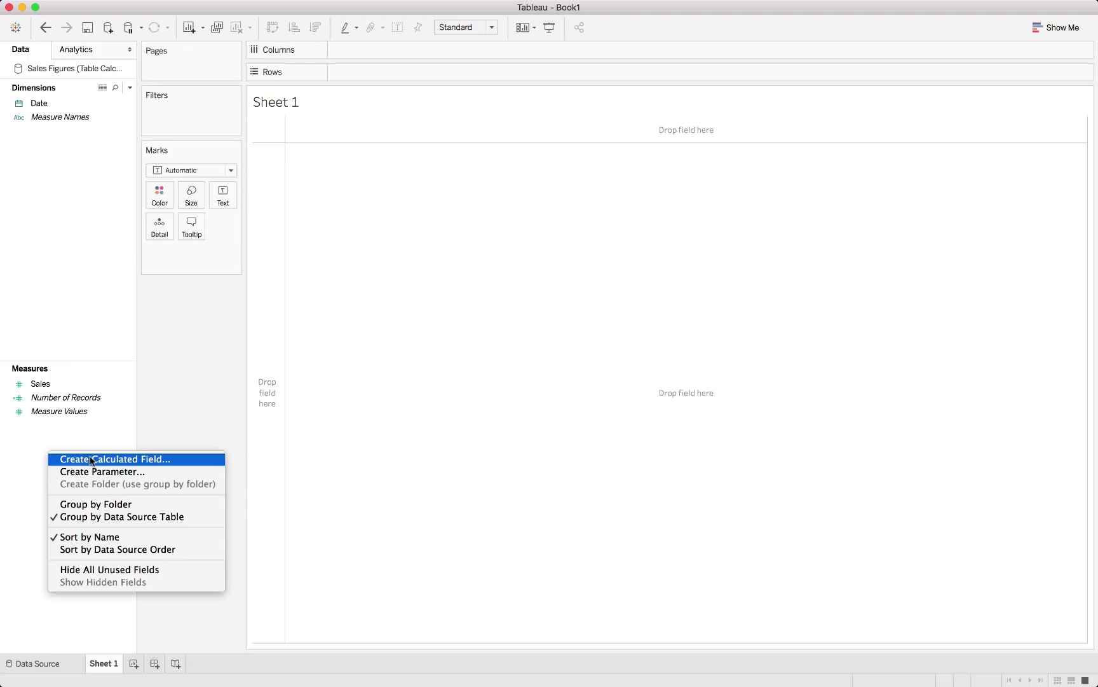
pyautogui.click(117, 462)
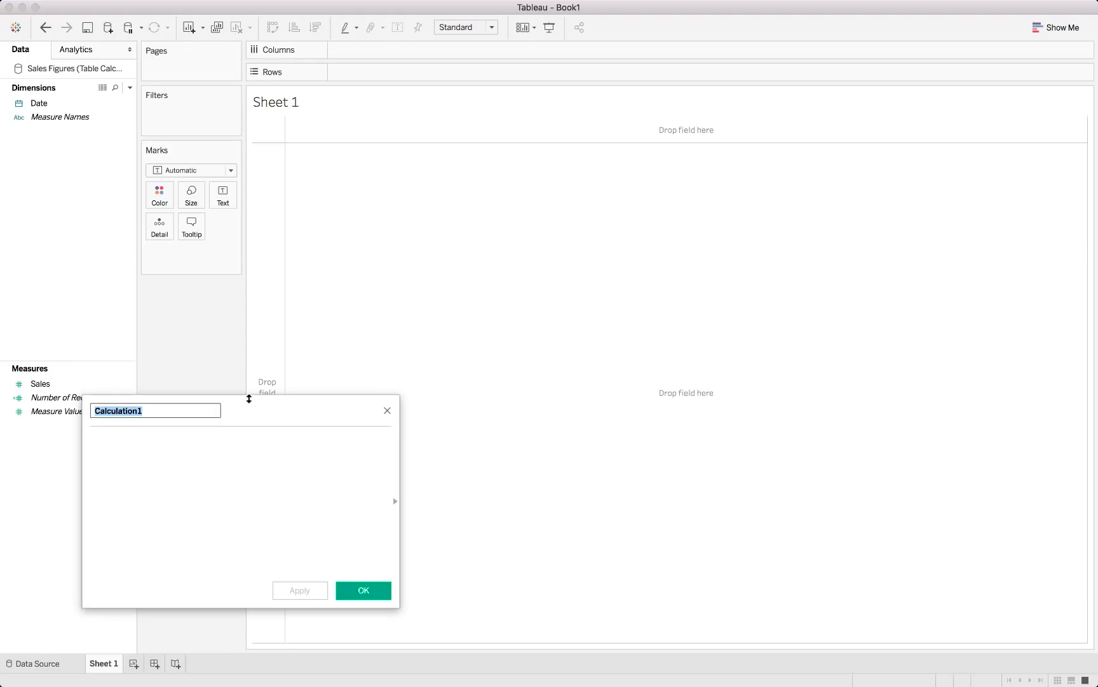
pyautogui.moveTo(250, 409); pyautogui.dragTo(439, 252)
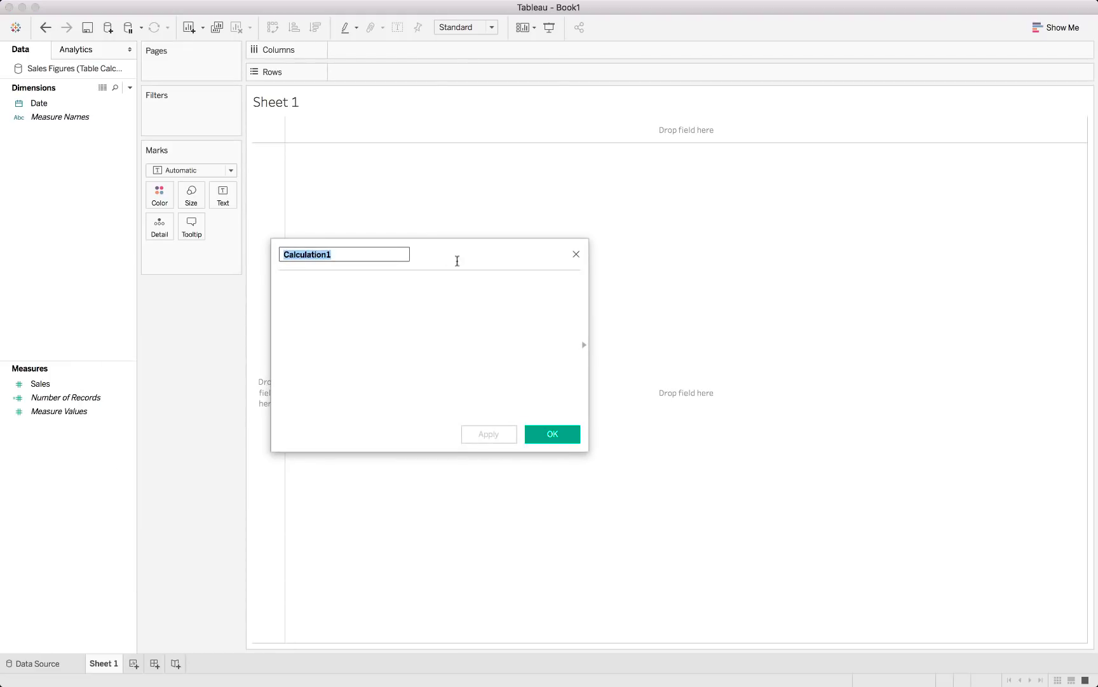
pyautogui.click(584, 351)
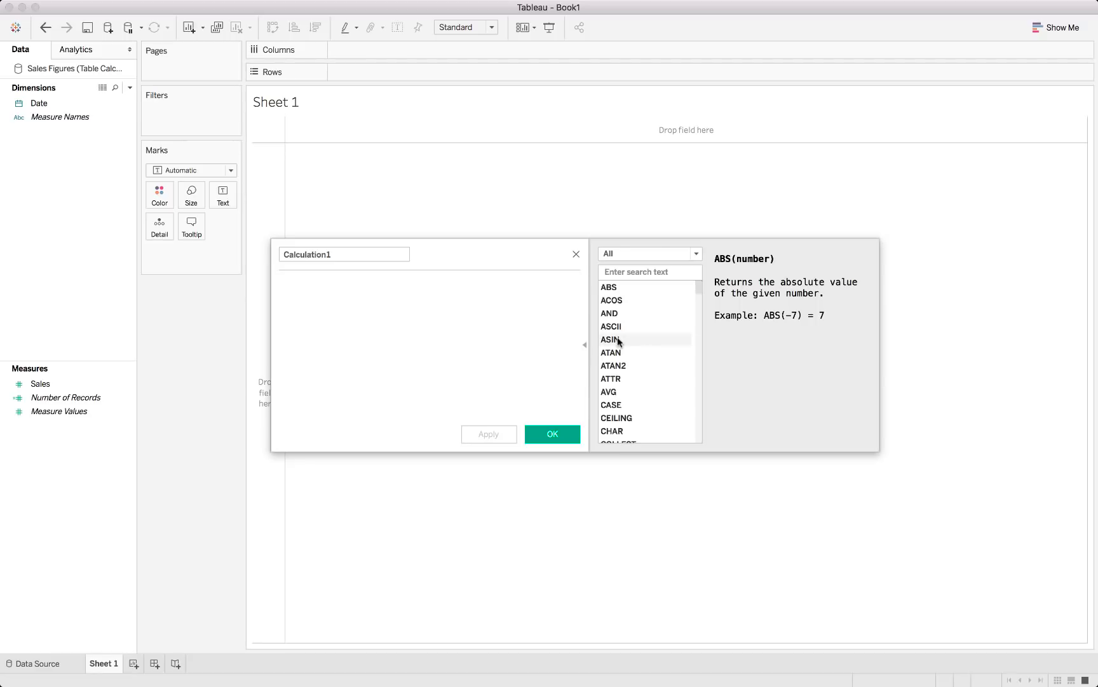
pyautogui.click(614, 253)
pyautogui.click(638, 373)
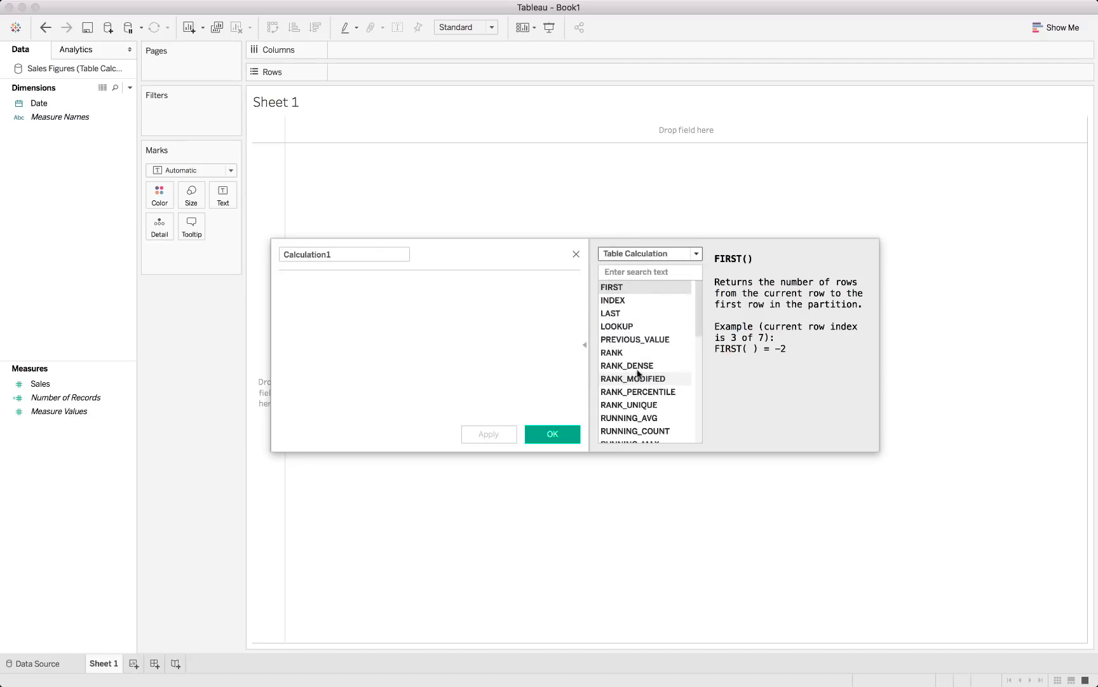
pyautogui.moveTo(699, 321); pyautogui.dragTo(690, 419)
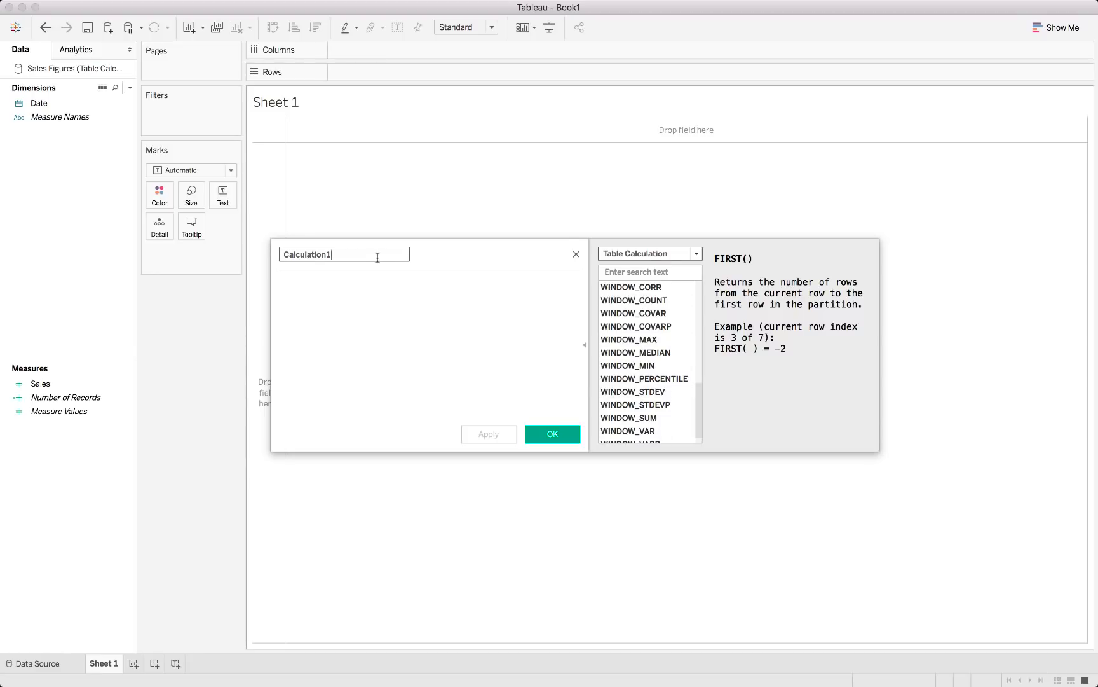
pyautogui.moveTo(385, 255); pyautogui.dragTo(206, 232)
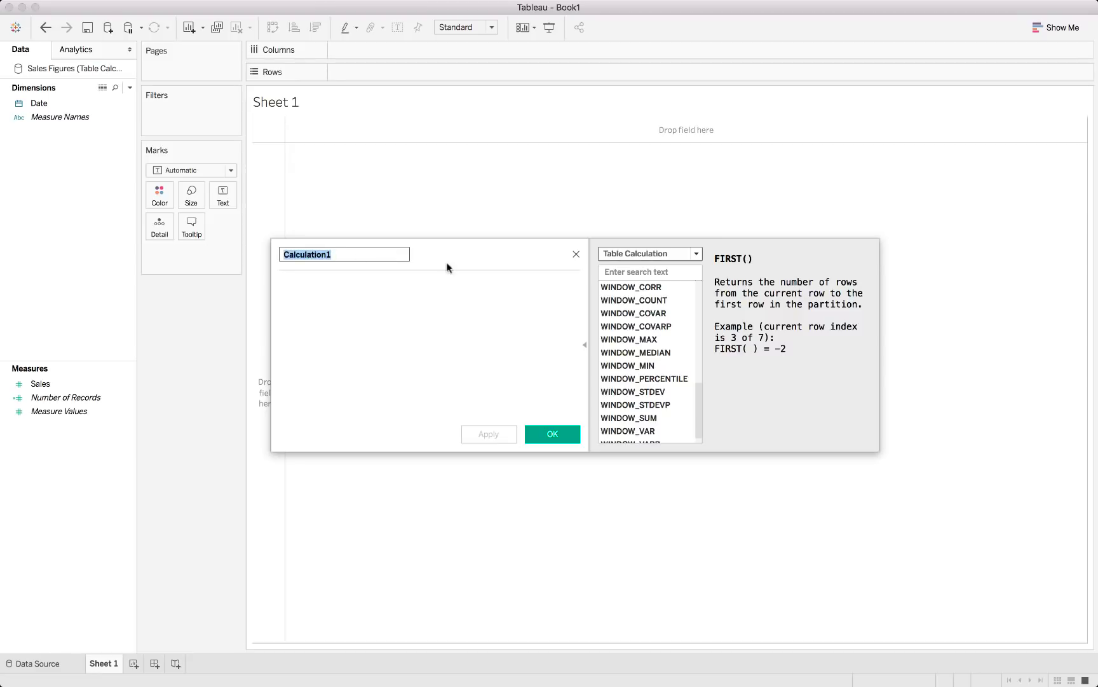
pyautogui.click(578, 255)
# Step: Place Date on Columns as a continuous month
pyautogui.moveTo(75, 105); pyautogui.dragTo(365, 51)
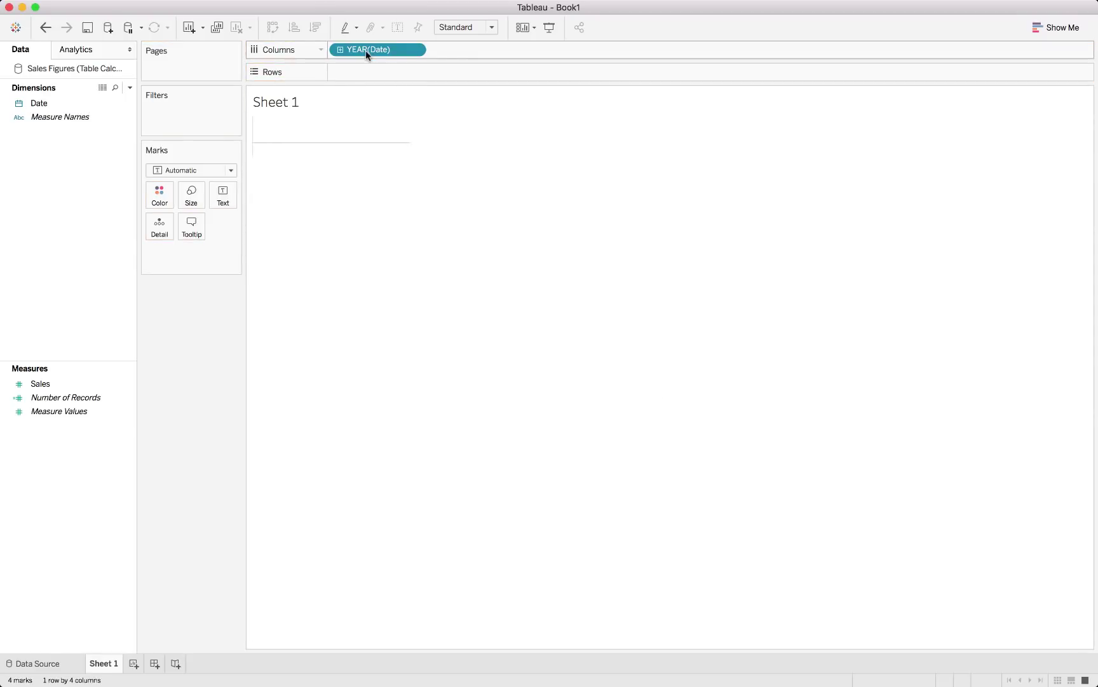
pyautogui.click(415, 49)
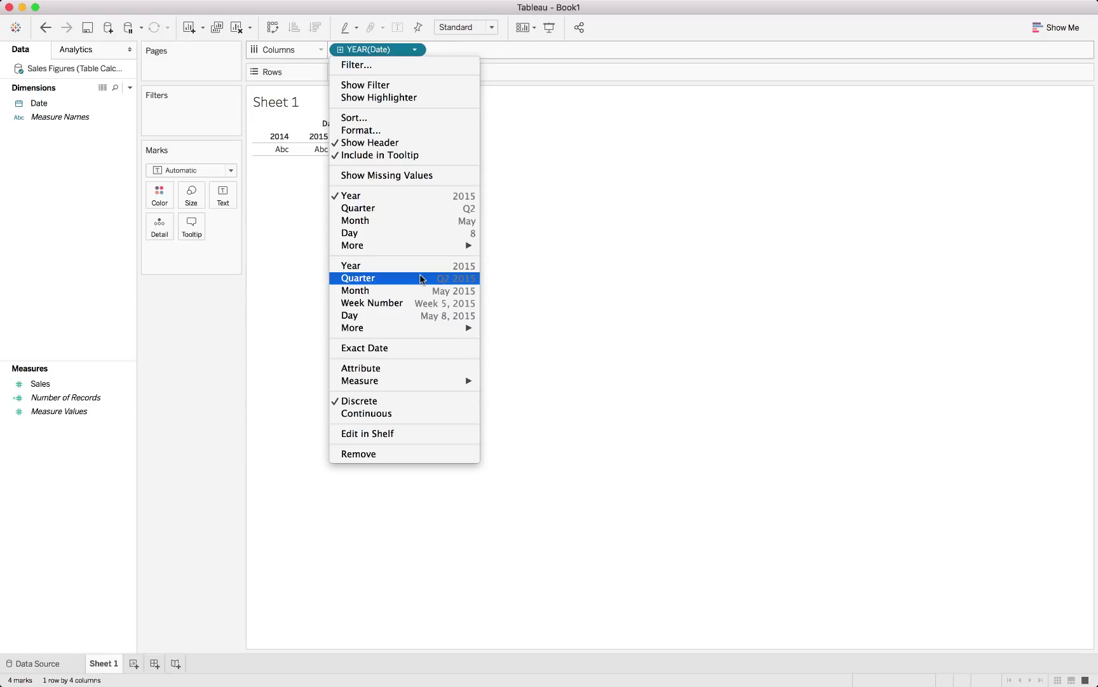
pyautogui.click(404, 291)
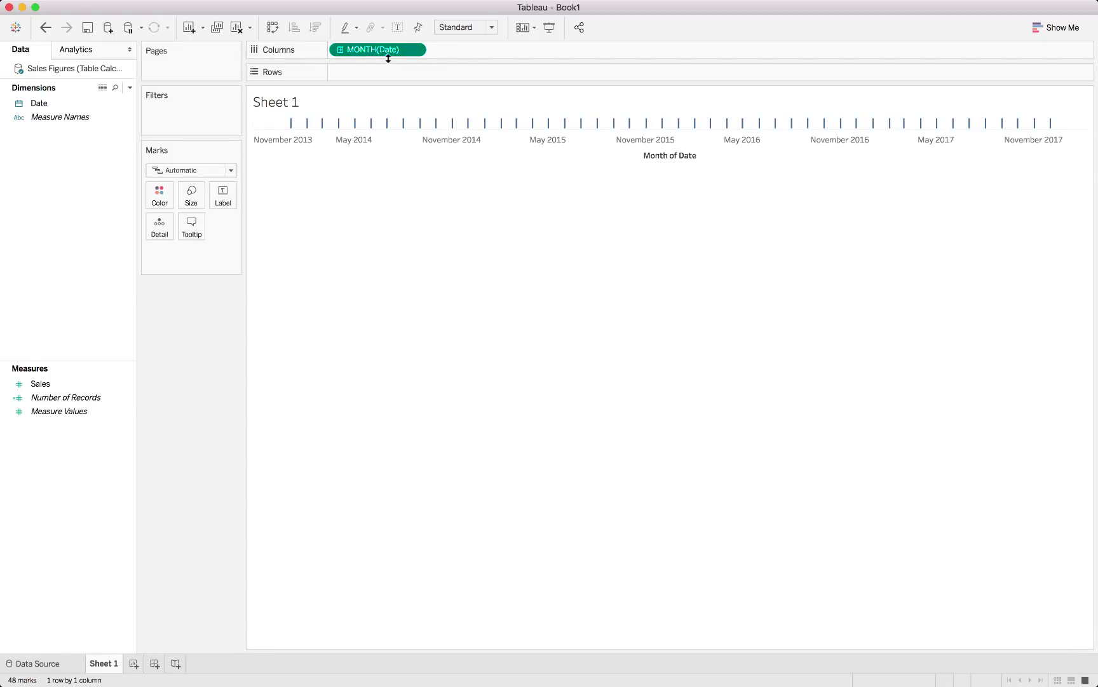
# Step: Add Sales to the view and show it by month as a continuous area chart
pyautogui.moveTo(40, 384); pyautogui.dragTo(325, 122)
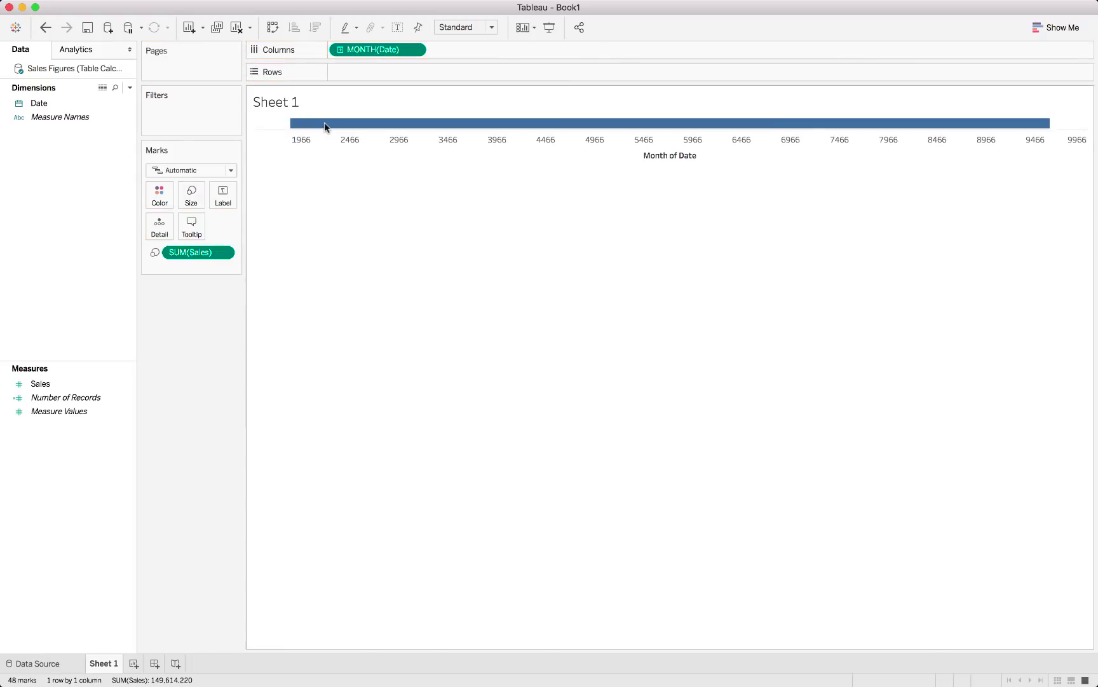
pyautogui.click(1057, 28)
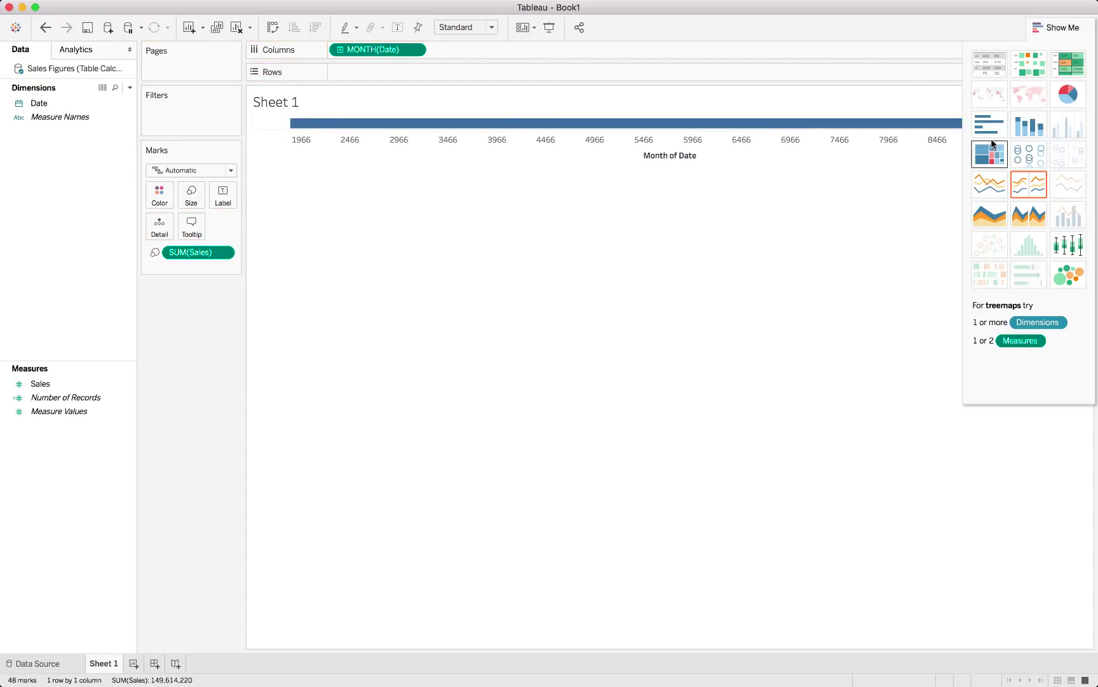
pyautogui.click(990, 152)
pyautogui.click(992, 126)
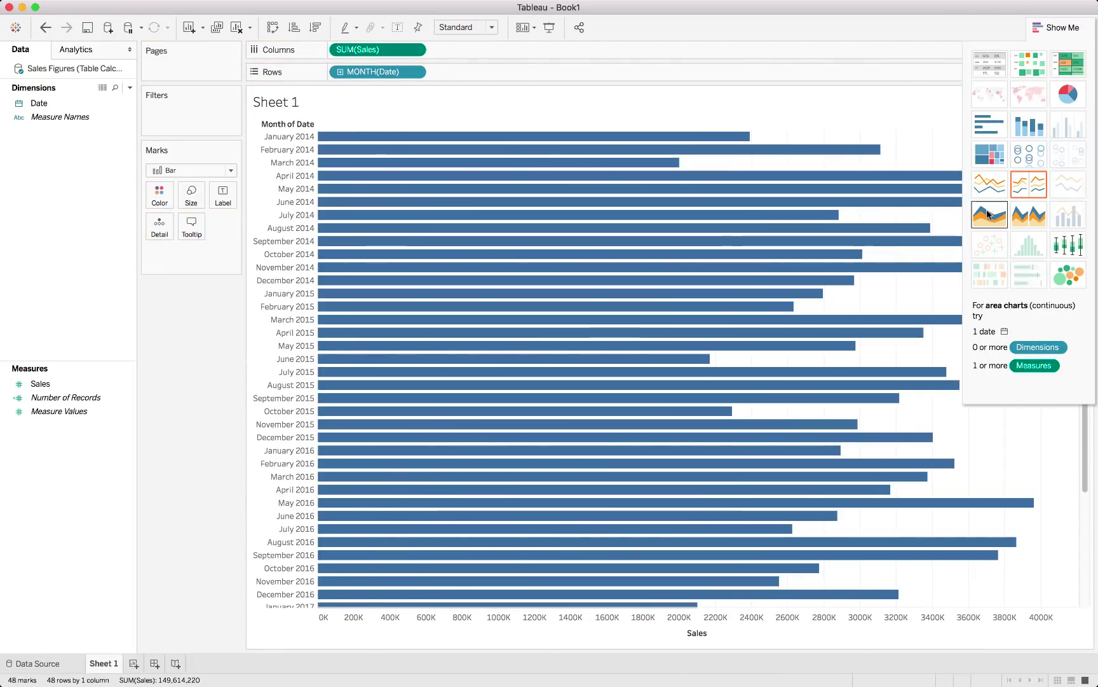
pyautogui.click(988, 213)
pyautogui.click(1055, 27)
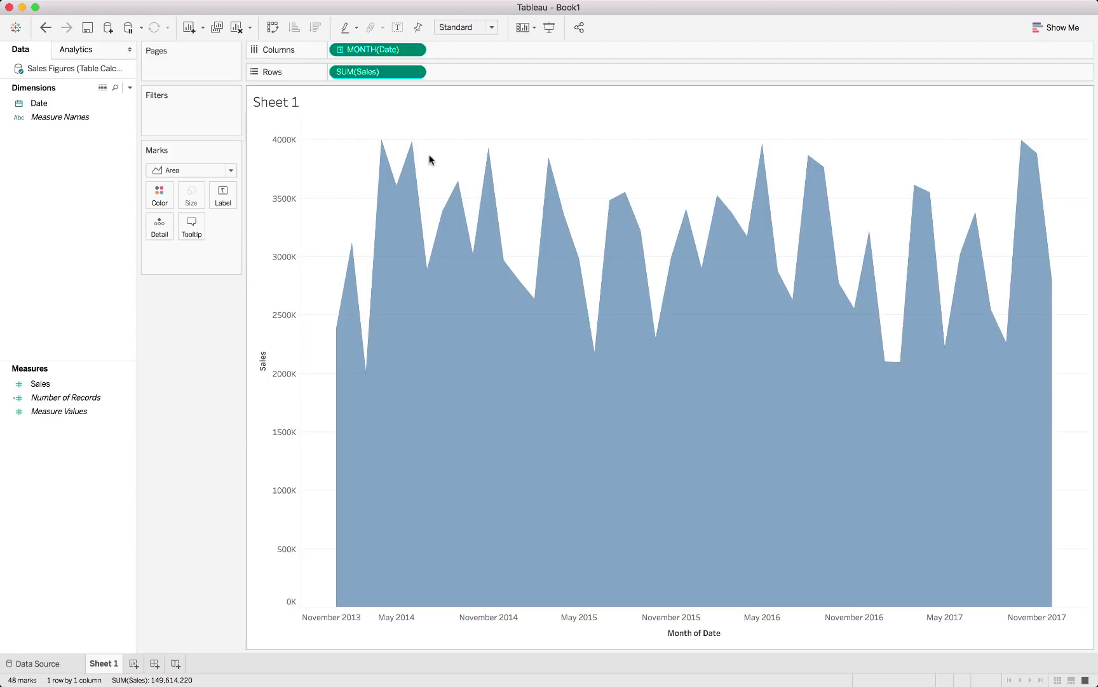
# Step: Start a new calculated field and display the description of the table calculation function WINDOW_AVG
pyautogui.rightClick(54, 461)
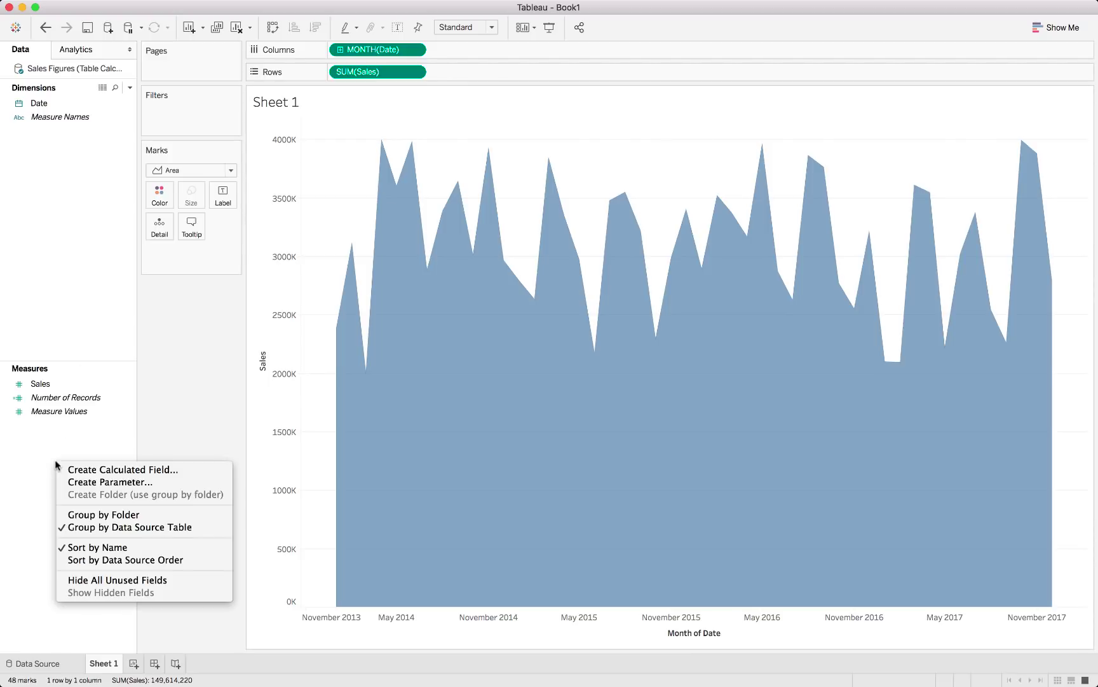
pyautogui.click(82, 470)
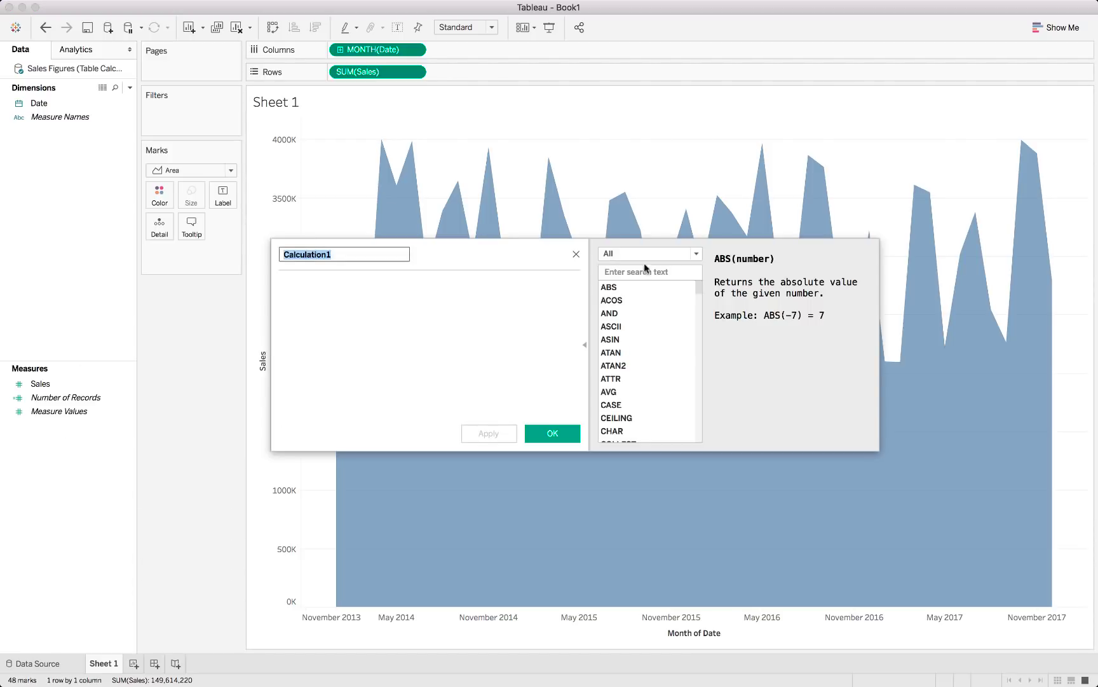
pyautogui.click(602, 254)
pyautogui.click(633, 373)
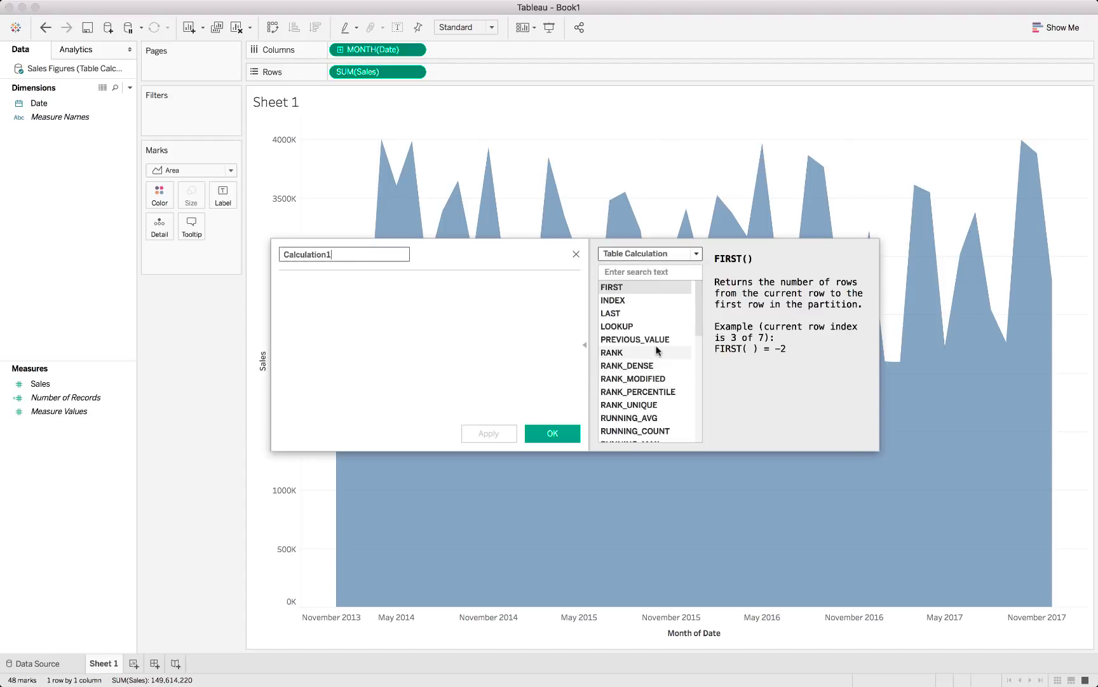
pyautogui.scroll(-8, 659, 351)
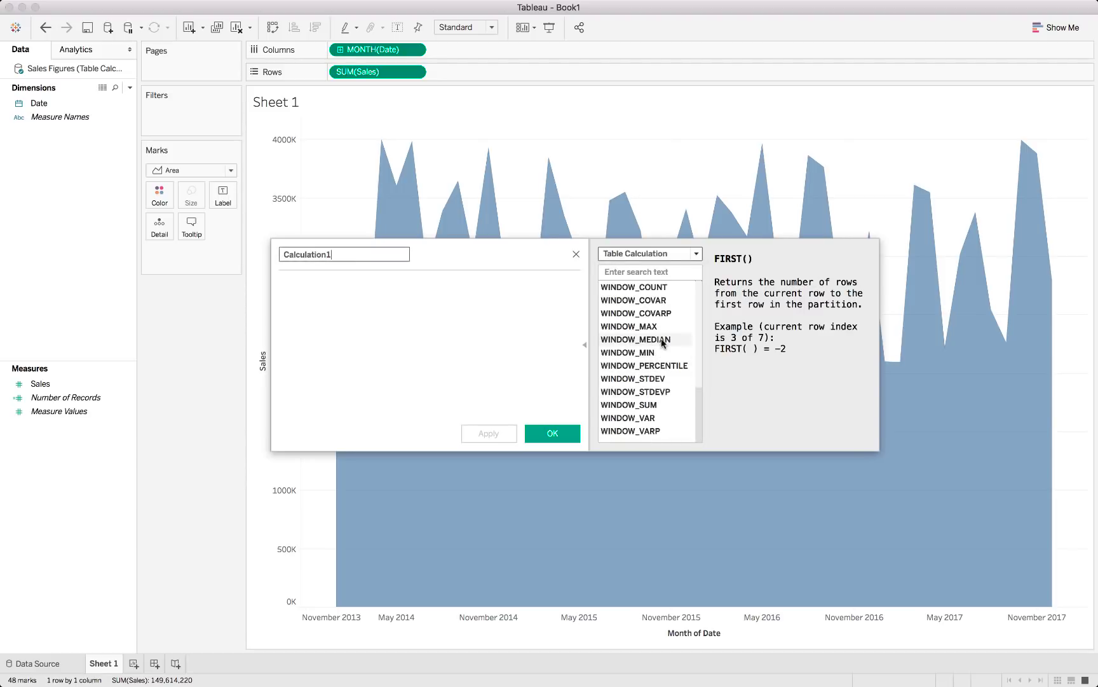
pyautogui.scroll(3, 666, 311)
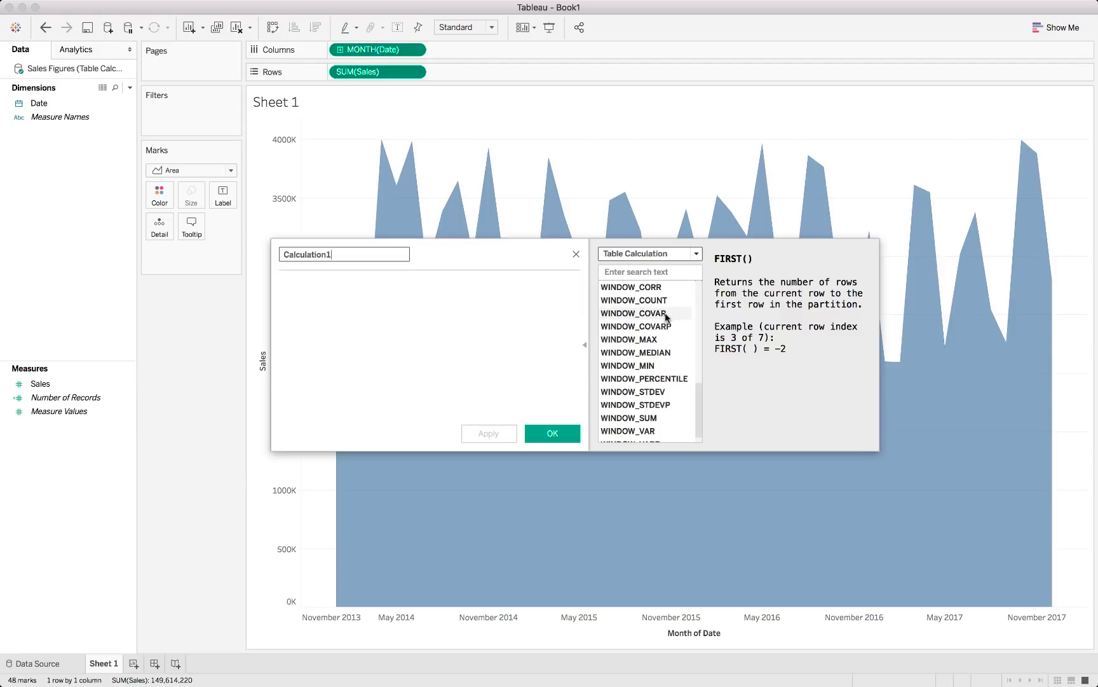
pyautogui.click(666, 306)
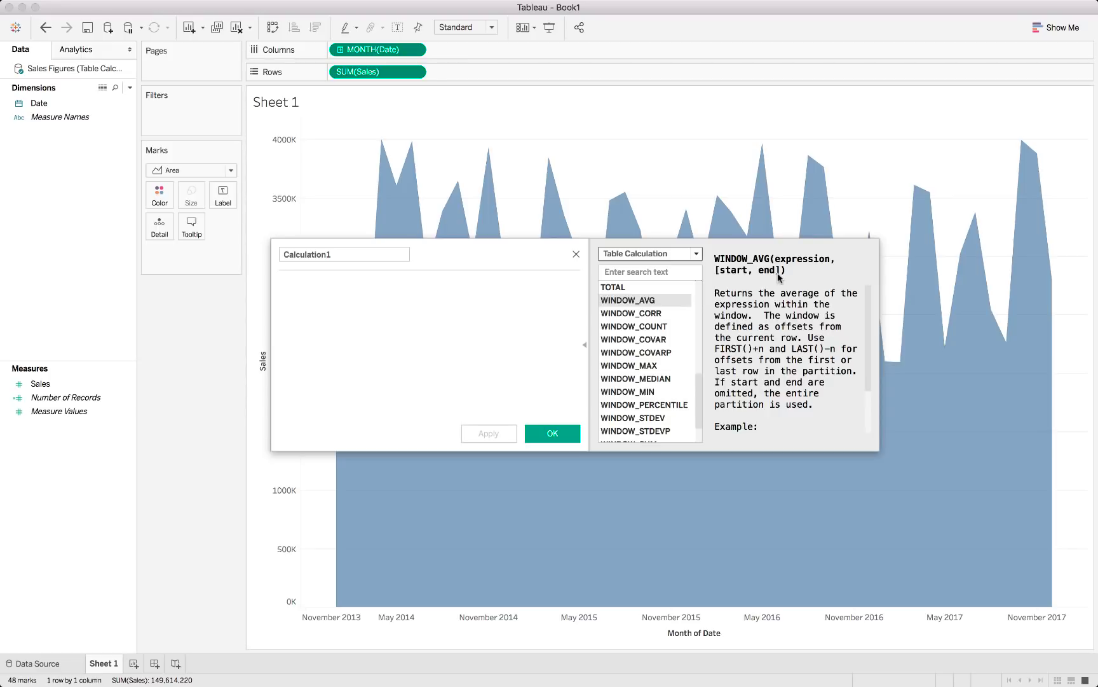
# Step: Name the calculated field 6 monthly ave and start its formula as WINDOW_AVG(SUM([Sales]), ready for the window offsets
pyautogui.moveTo(374, 258); pyautogui.dragTo(254, 258)
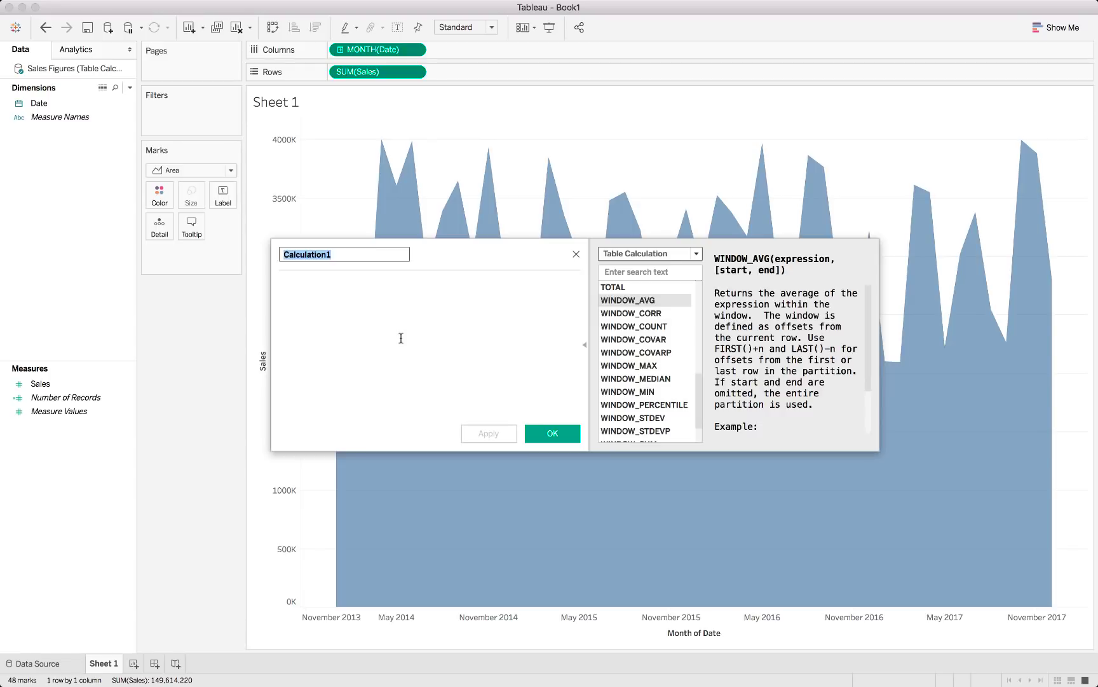
pyautogui.write('6 monthly ave')
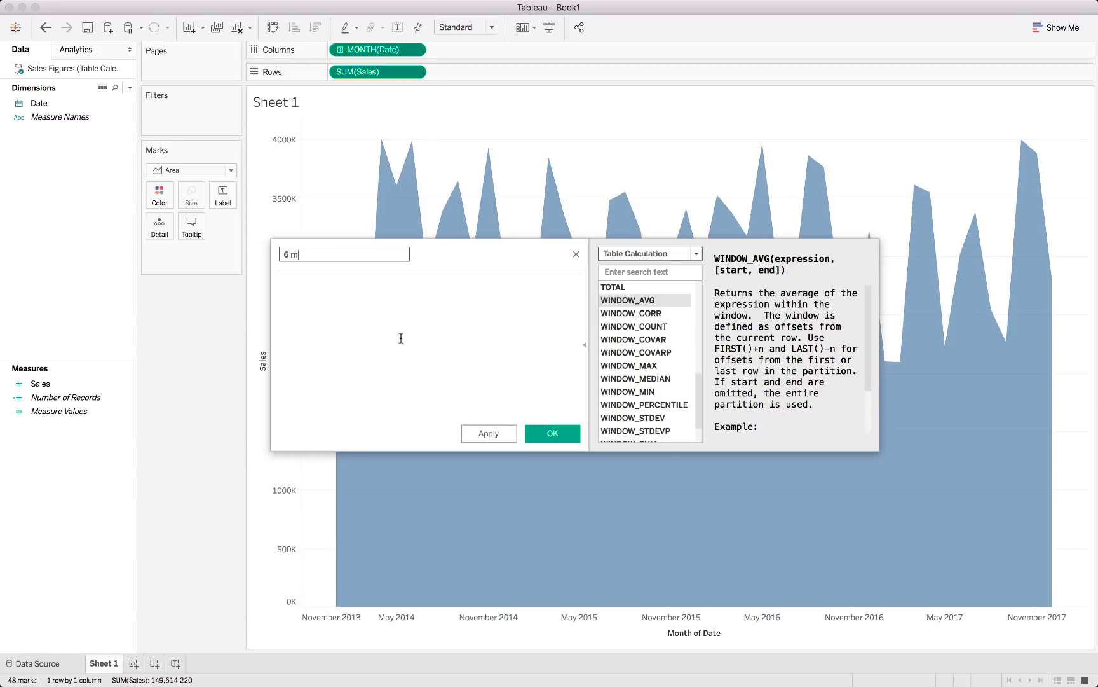
pyautogui.click(401, 337)
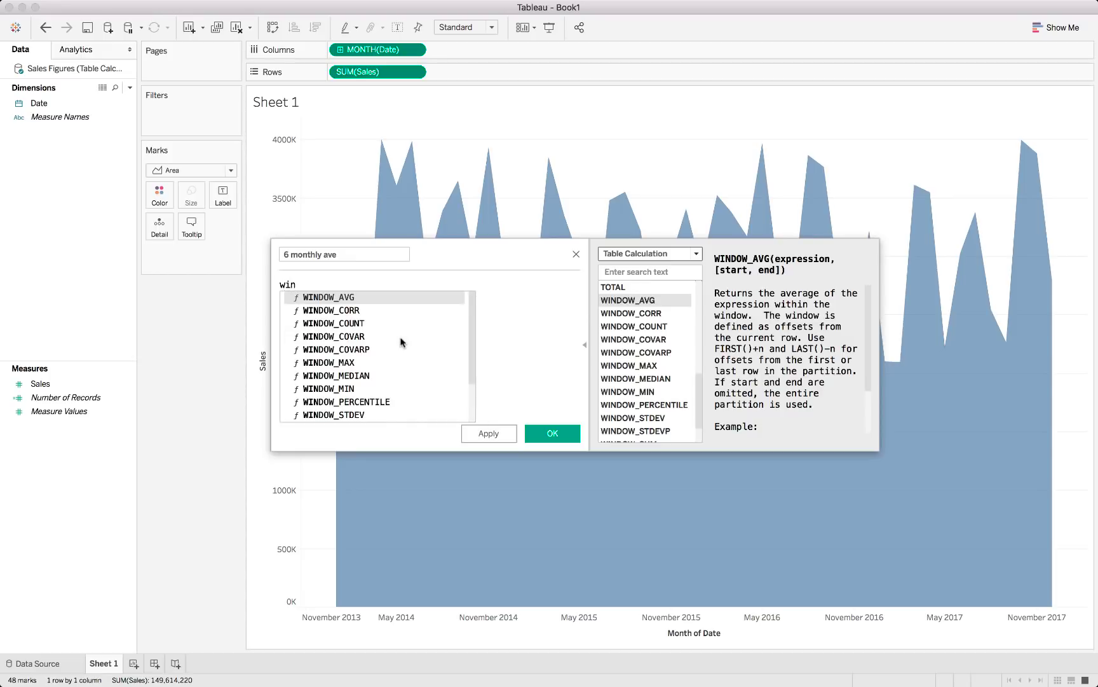
pyautogui.press('Return')
pyautogui.write('s')
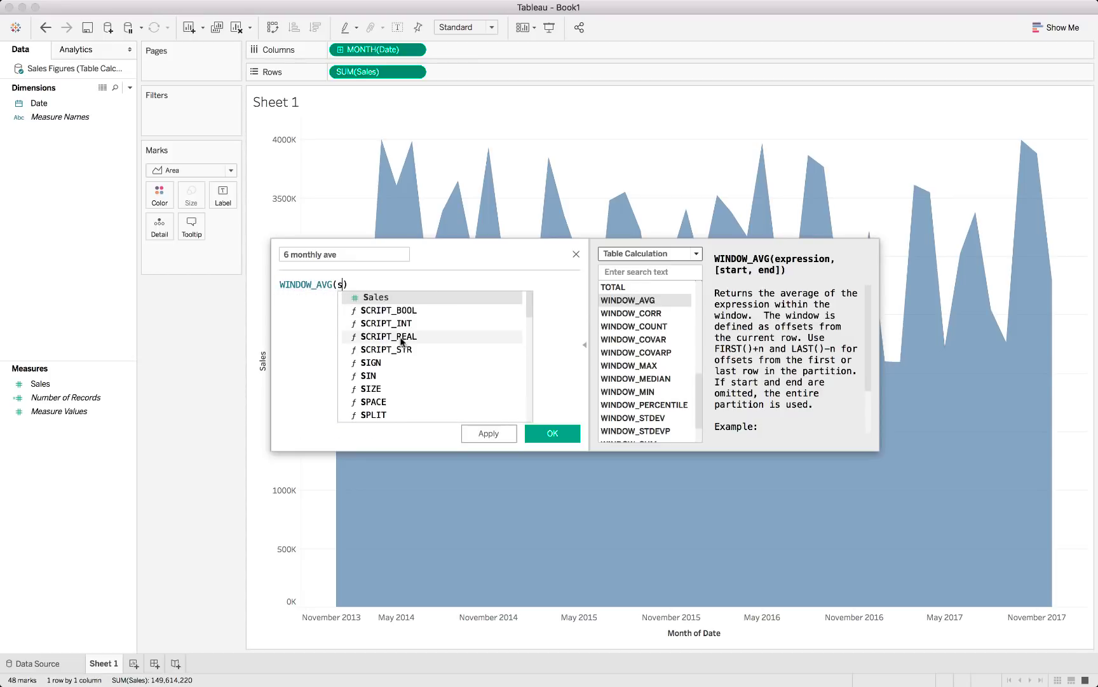
pyautogui.write('um')
pyautogui.press('Return')
pyautogui.write('sale')
pyautogui.press('Return')
pyautogui.press('Right')
pyautogui.write(',')
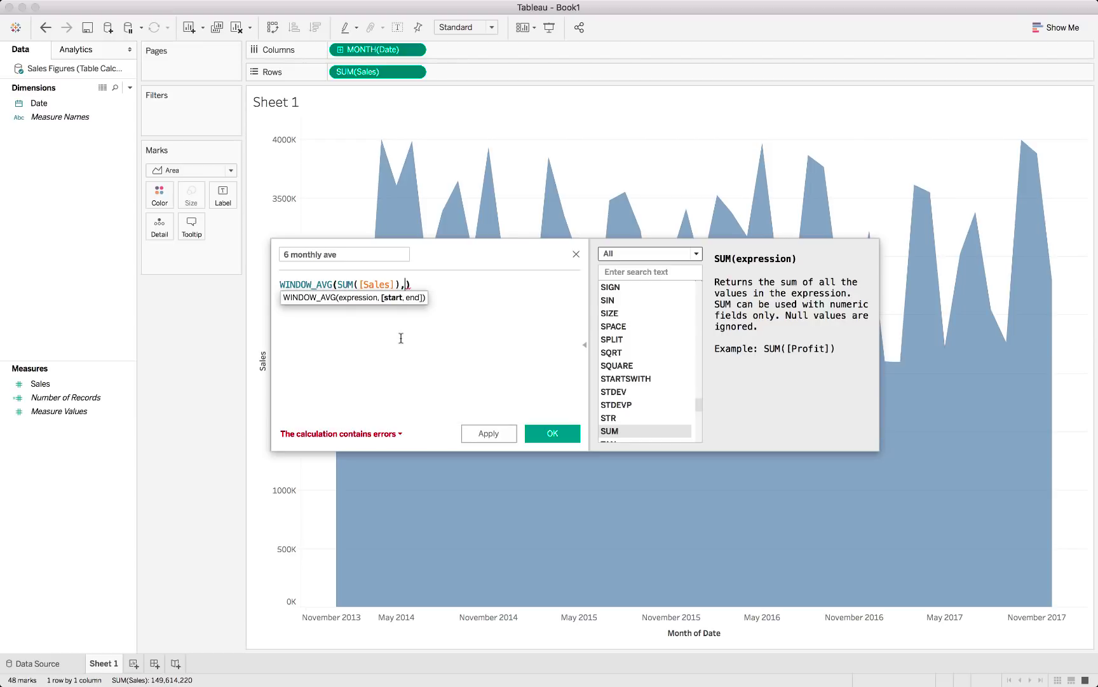
# Step: Complete the WINDOW_AVG formula with start offset -5 and end offset 0, and check it against the function's description and example
pyautogui.moveTo(466, 252); pyautogui.dragTo(248, 69)
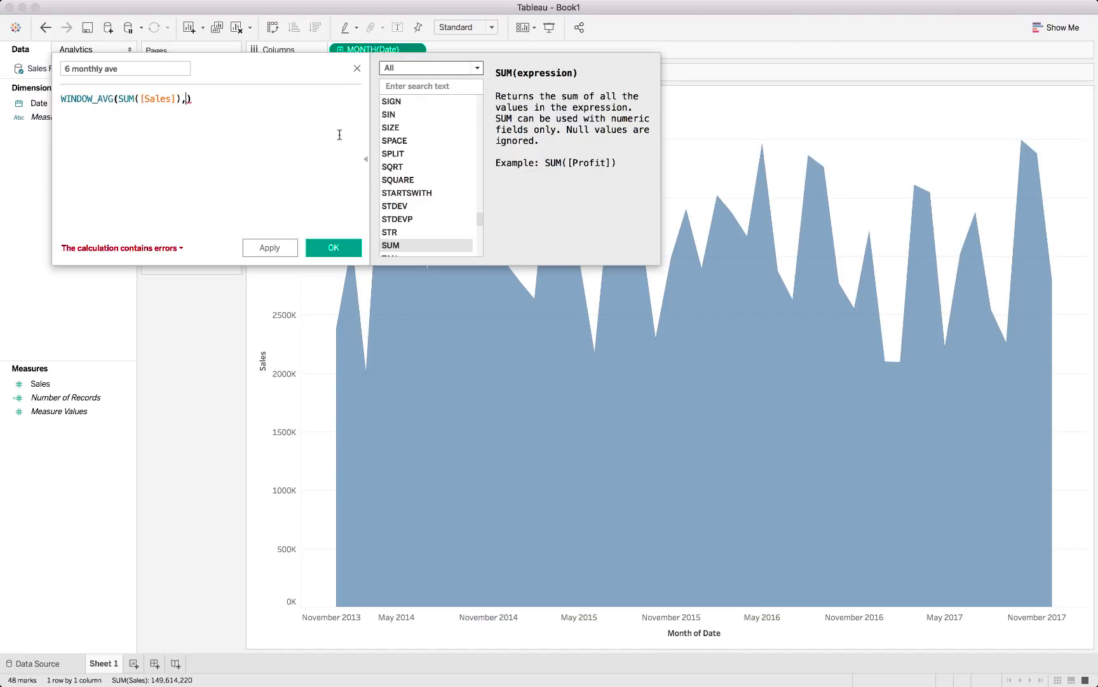
pyautogui.write('-5')
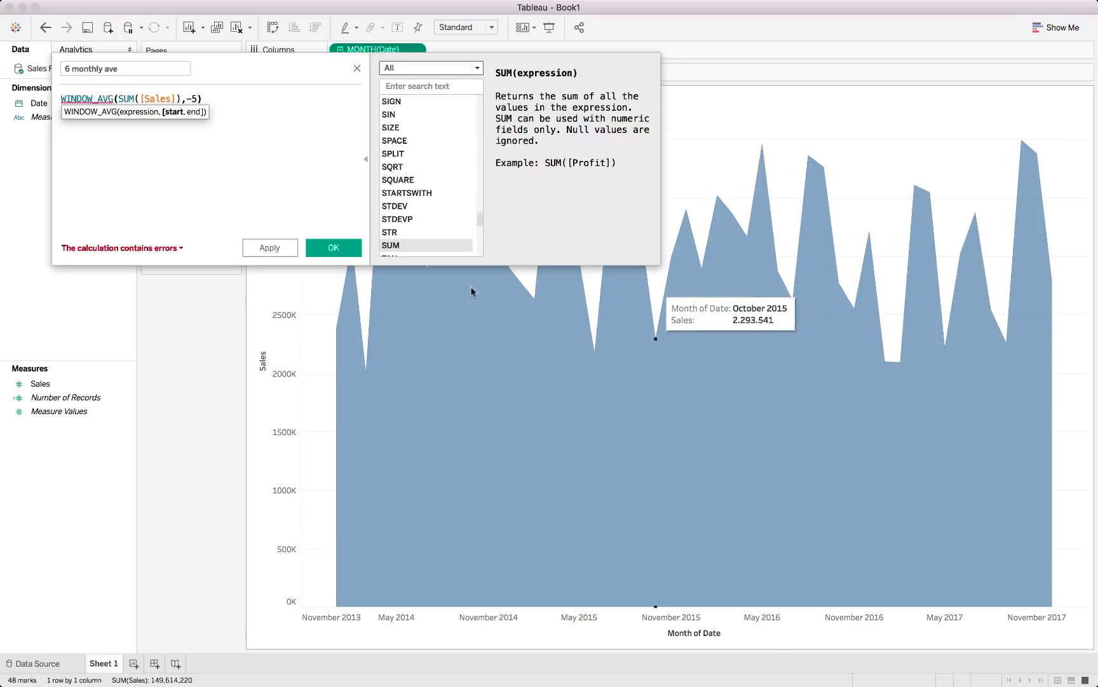
pyautogui.write(',')
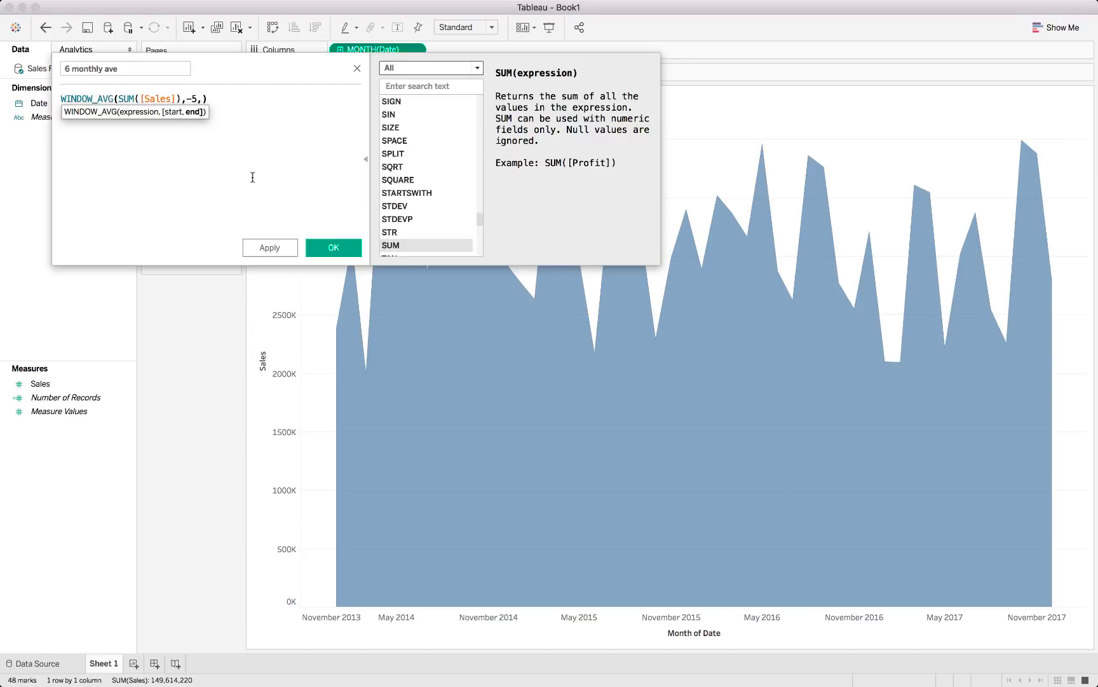
pyautogui.write('0')
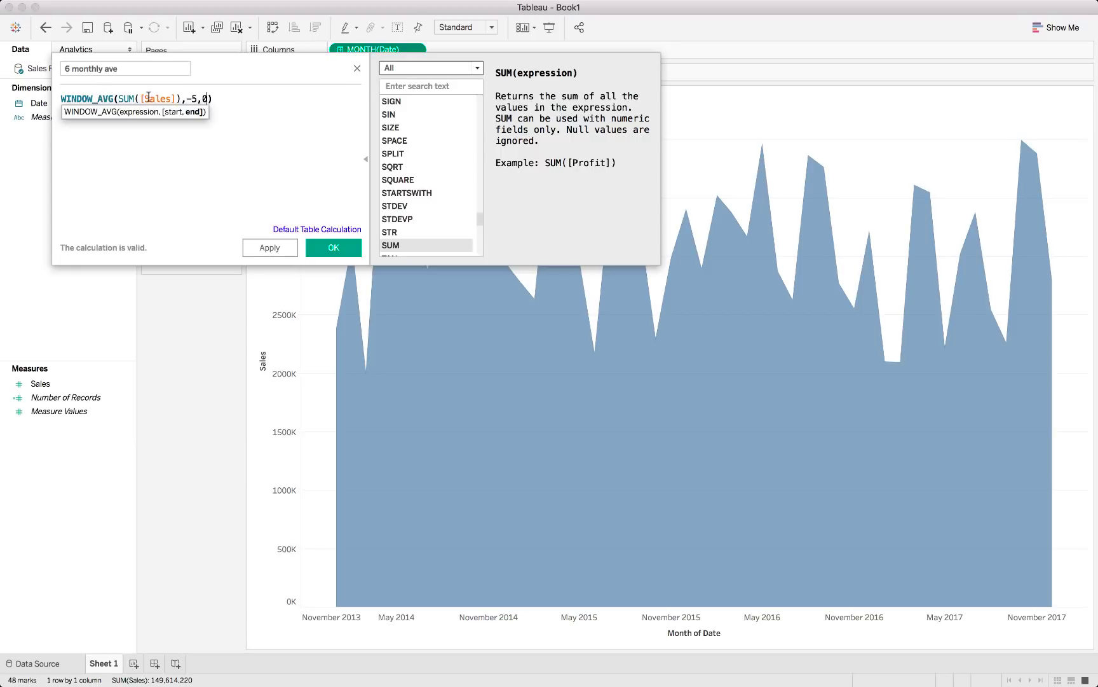
pyautogui.click(108, 99)
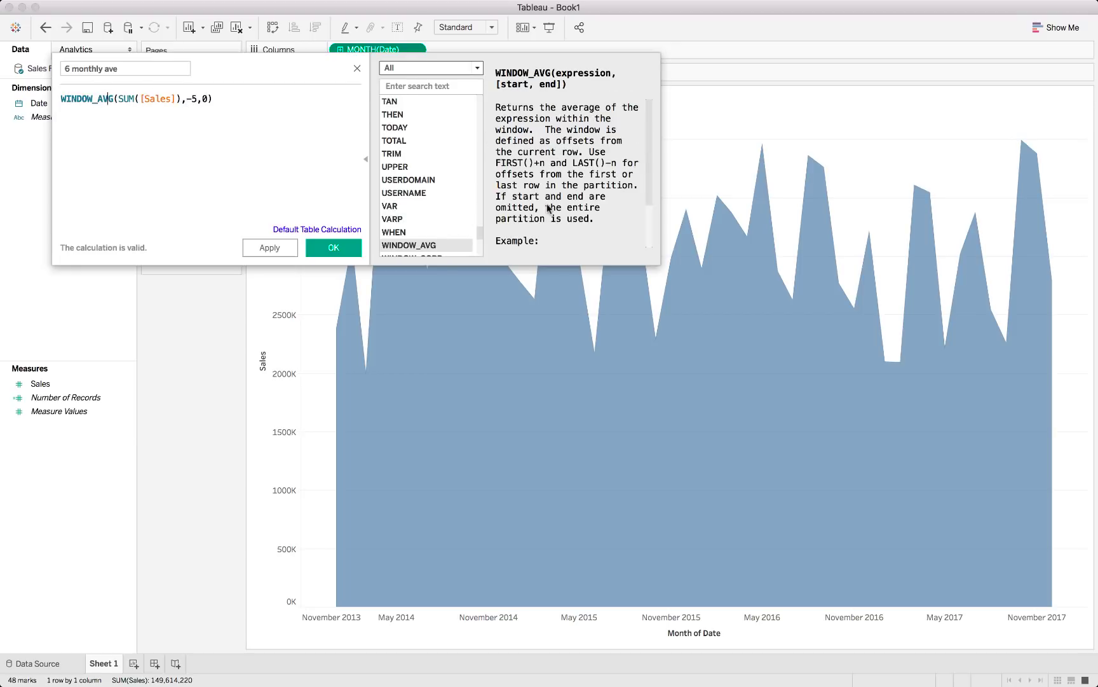
pyautogui.scroll(-3, 553, 216)
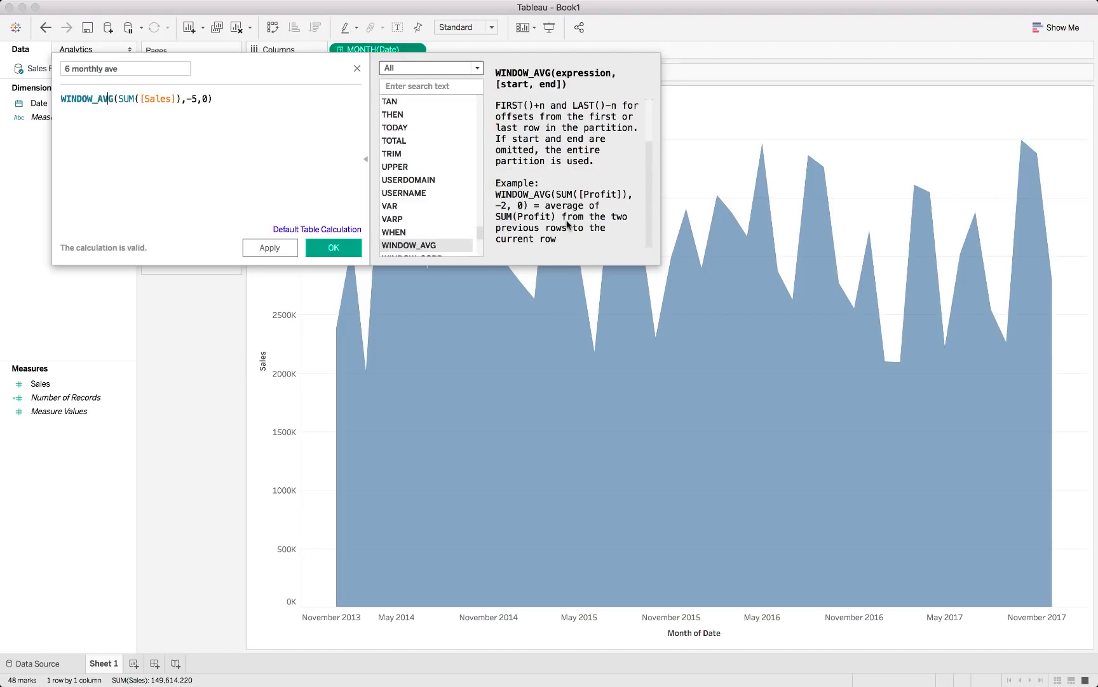
pyautogui.click(283, 252)
pyautogui.press('super+a')
pyautogui.moveTo(97, 101); pyautogui.dragTo(29, 106)
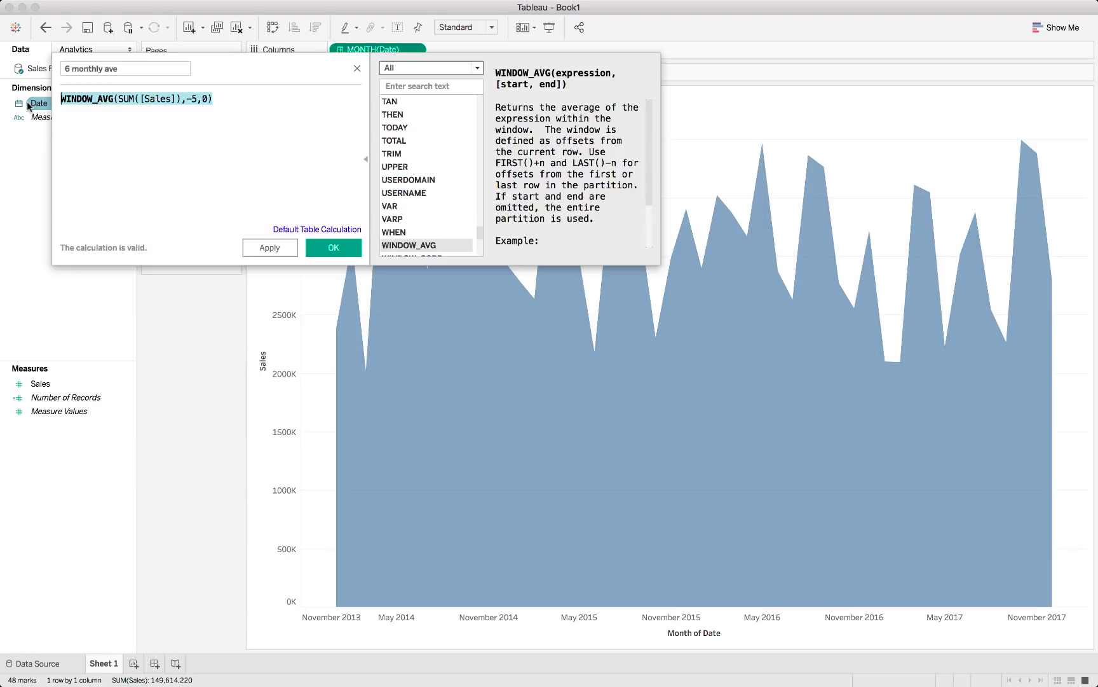
# Step: Create the calculated field and add 6 monthly ave to Rows after SUM(Sales)
pyautogui.click(322, 243)
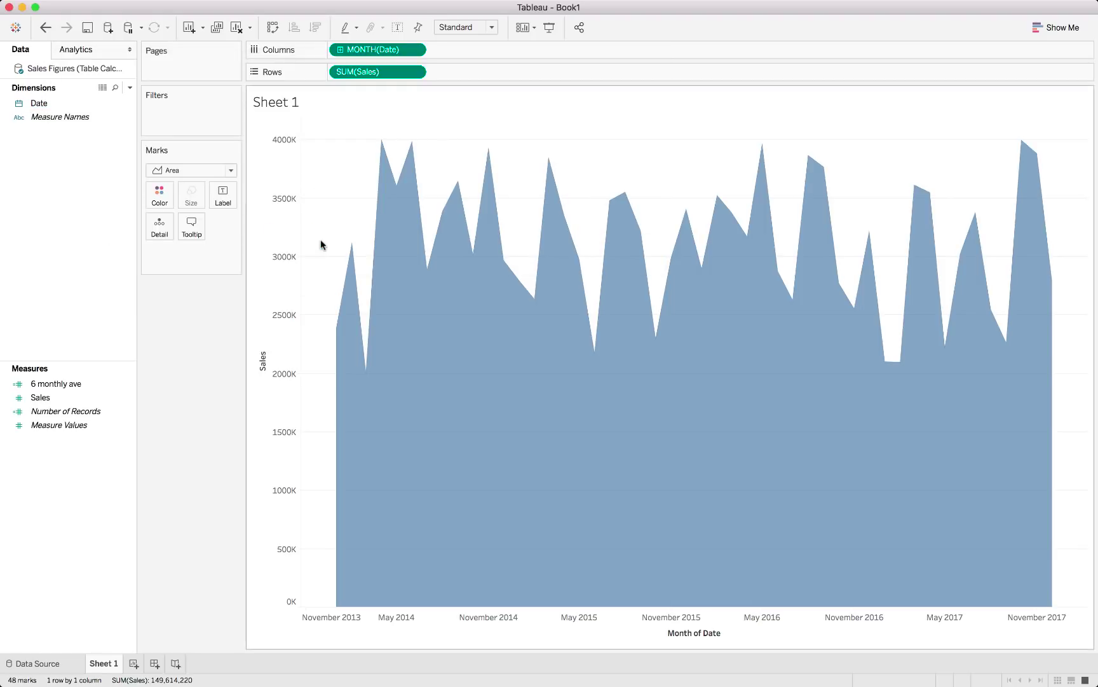
pyautogui.moveTo(75, 382); pyautogui.dragTo(455, 74)
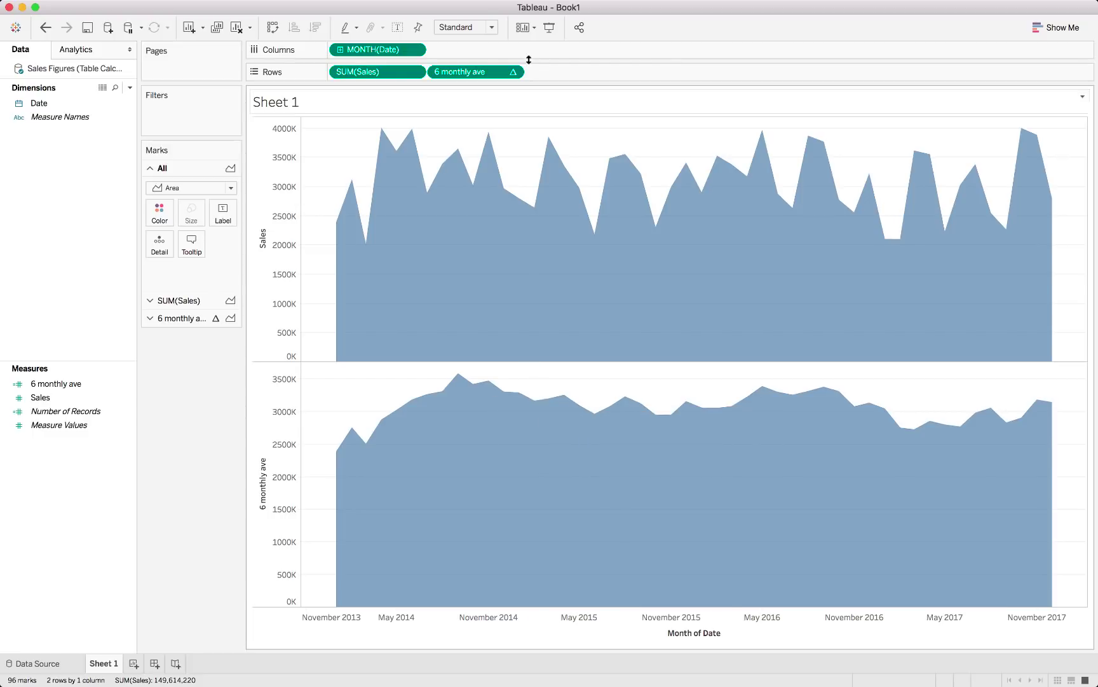
# Step: Try a start offset of -11 in the 6 monthly ave formula, inspect the chart, and undo the change
pyautogui.click(65, 384)
pyautogui.rightClick(65, 382)
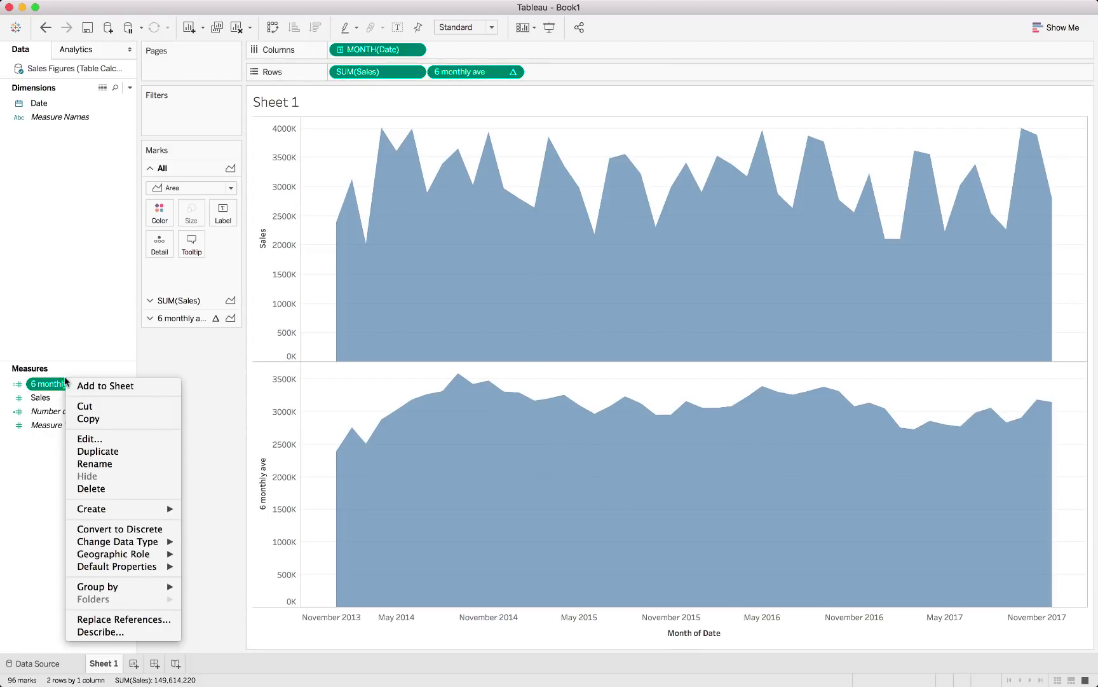
pyautogui.click(75, 439)
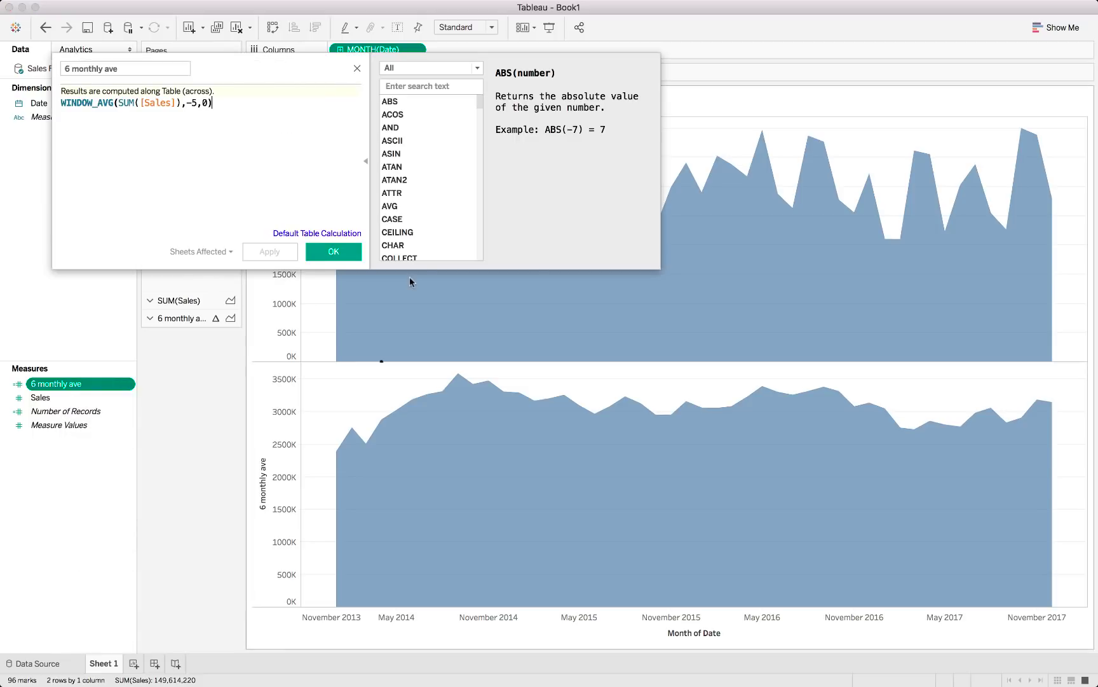
pyautogui.click(189, 102)
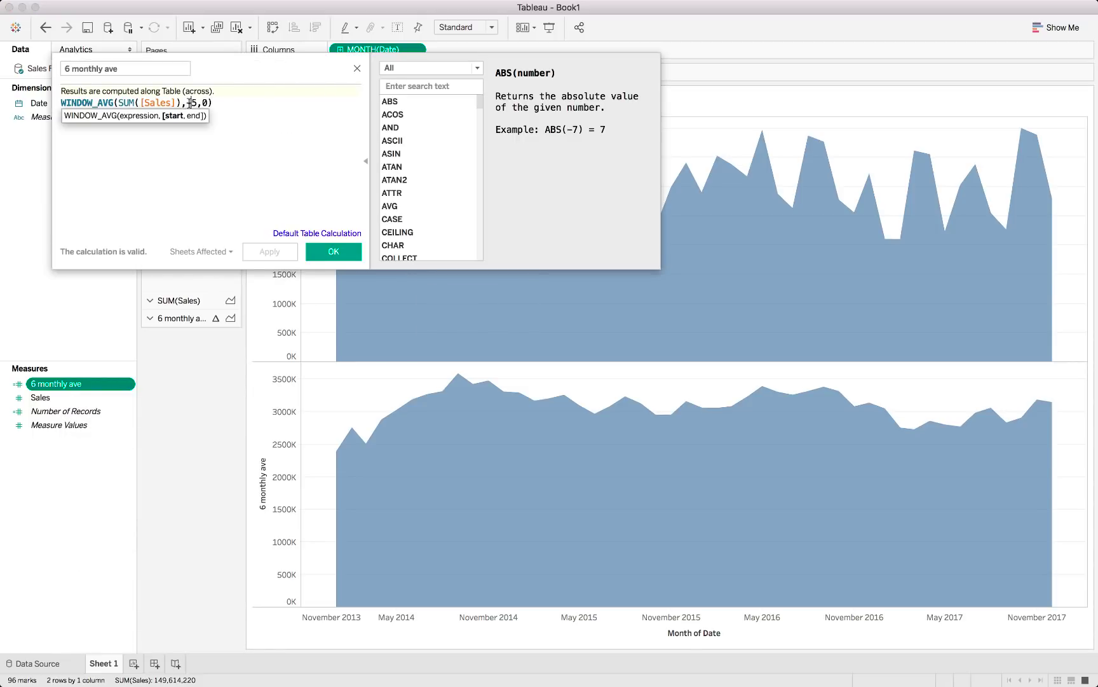
pyautogui.press('BackSpace')
pyautogui.write('11')
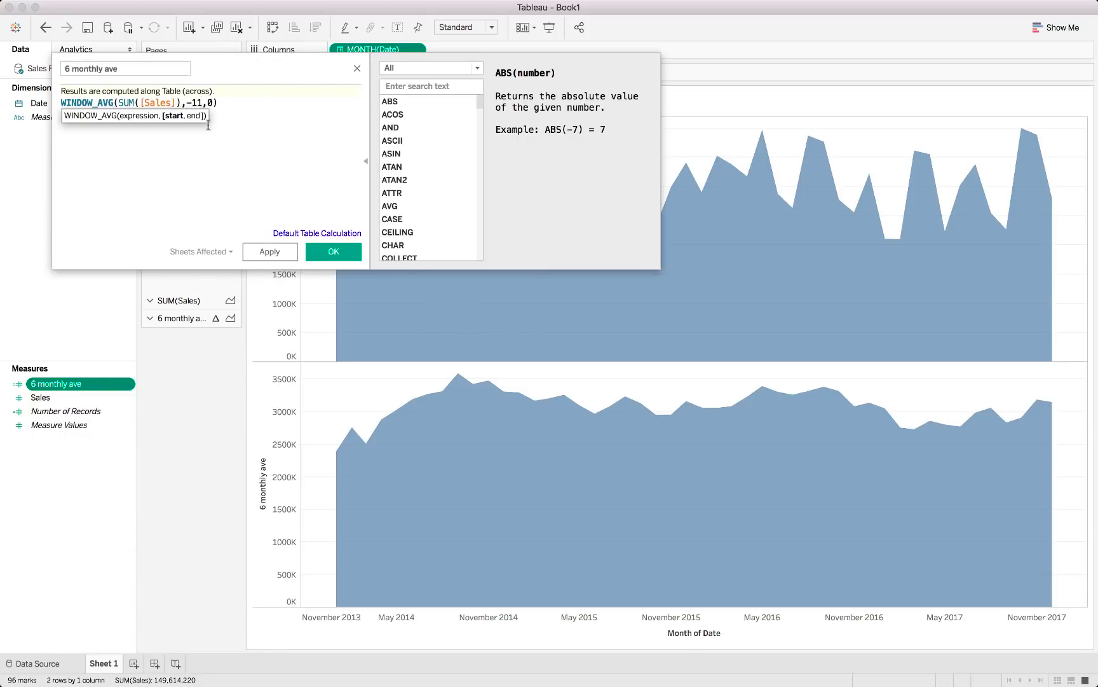
pyautogui.click(268, 251)
pyautogui.click(323, 256)
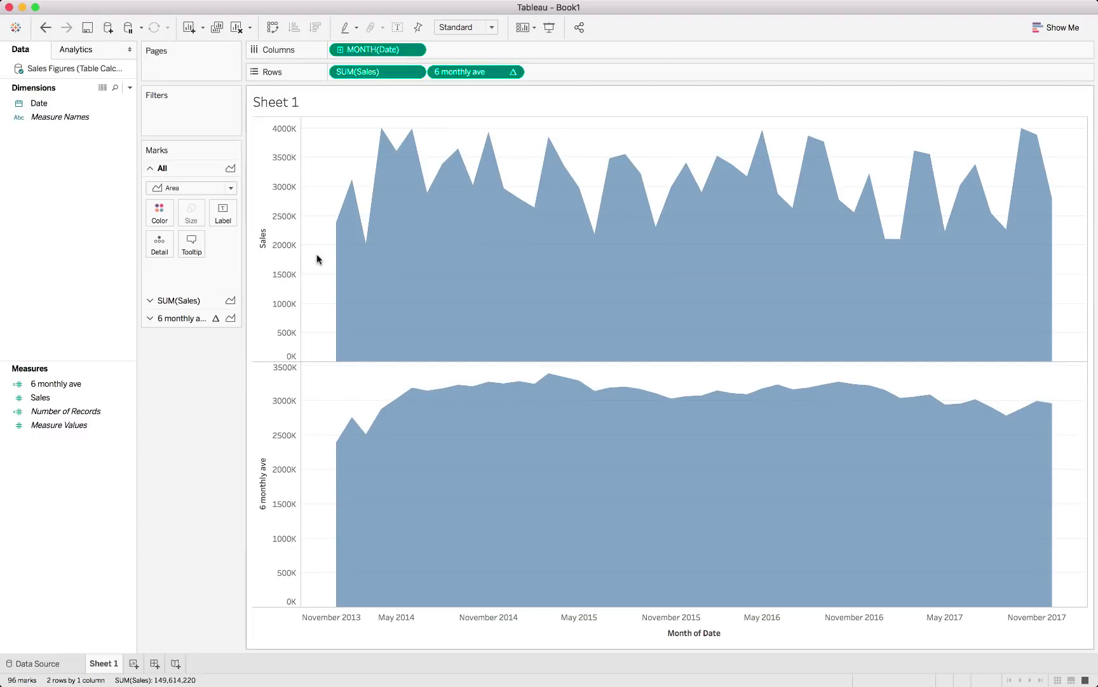
pyautogui.moveTo(589, 397)
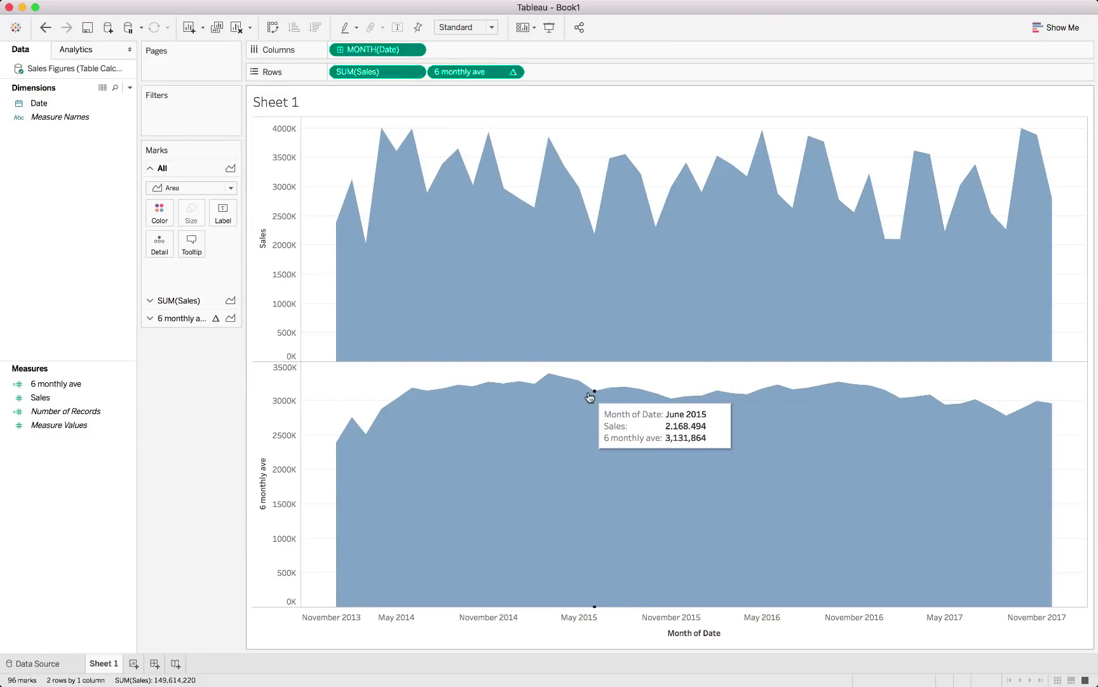
pyautogui.press('super+z')
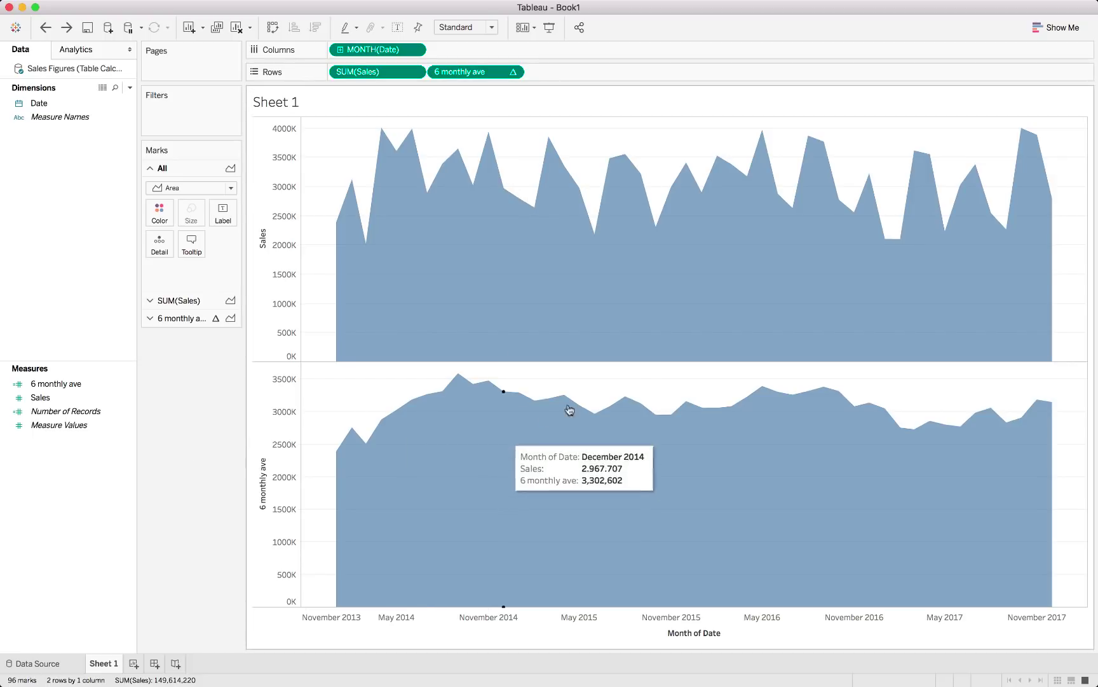
# Step: Put 6 monthly ave on a dual axis with Sales and show it as a line
pyautogui.click(513, 72)
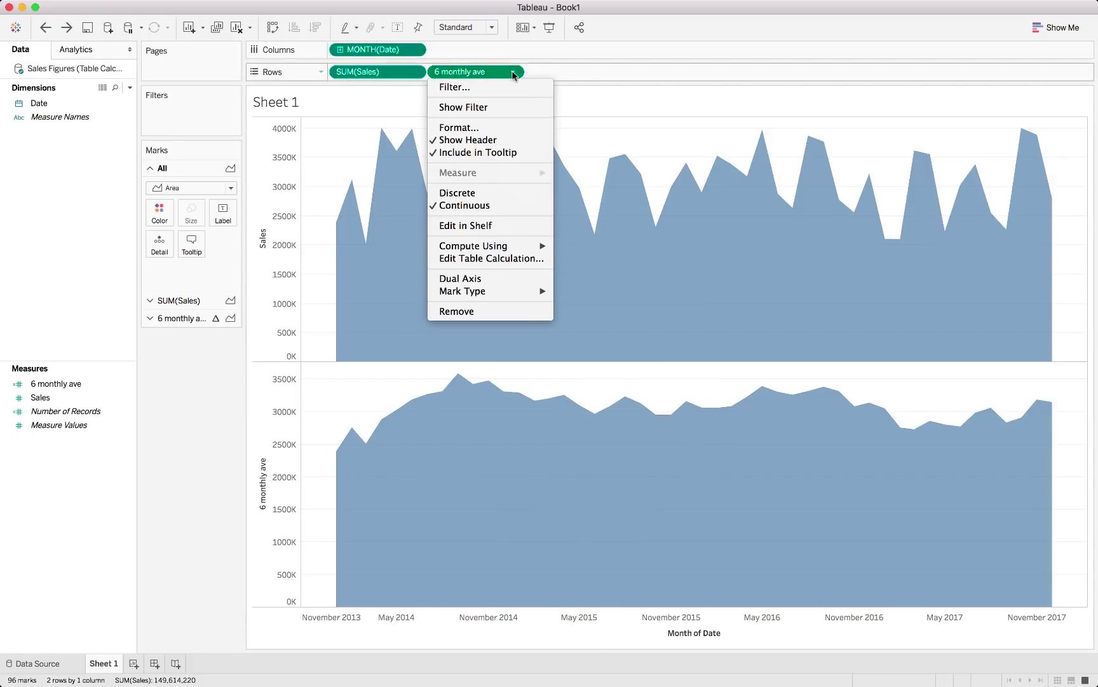
pyautogui.click(478, 282)
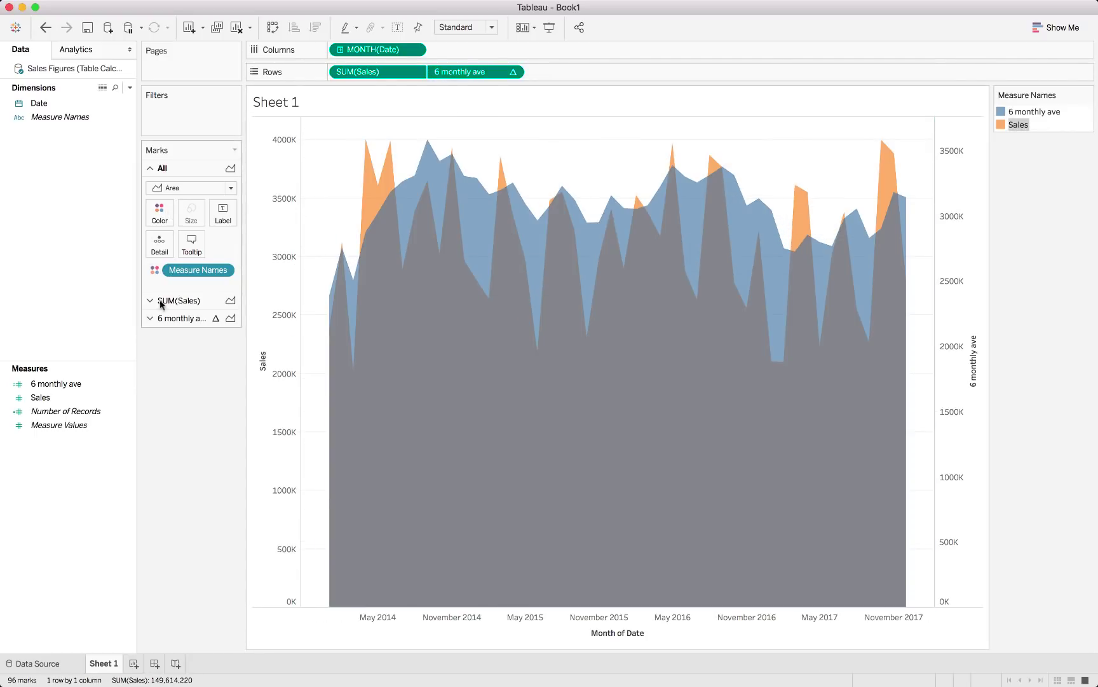
pyautogui.click(171, 317)
pyautogui.click(232, 222)
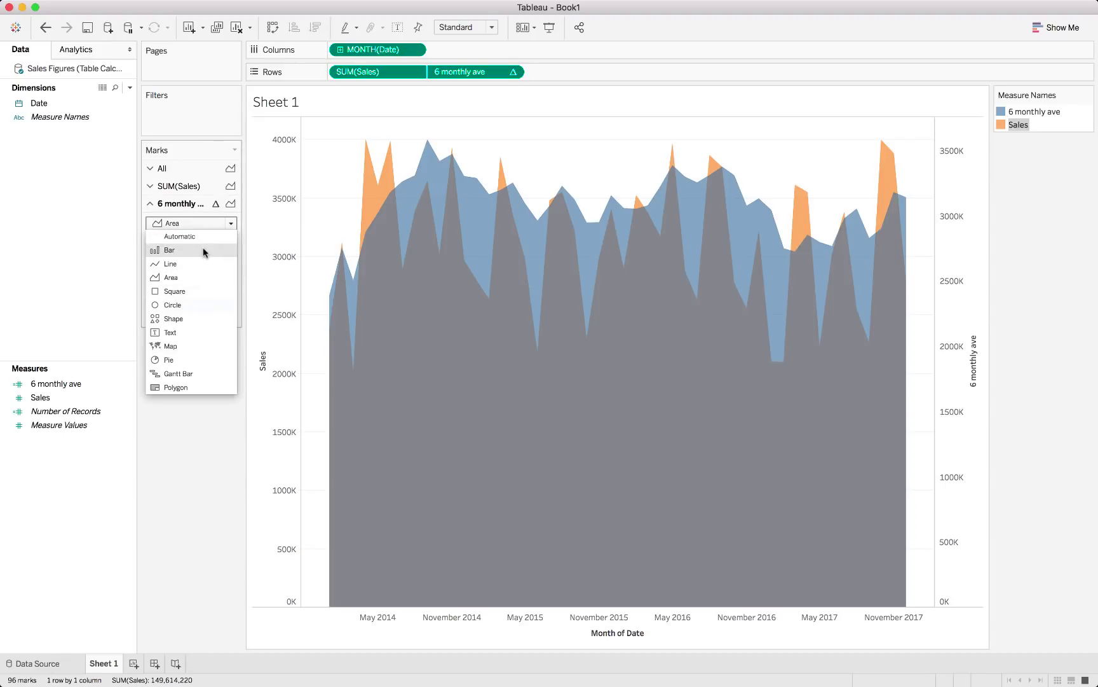
pyautogui.click(202, 262)
# Step: Move the Measure Names color legend below the Marks card and color Sales green
pyautogui.moveTo(995, 91); pyautogui.dragTo(223, 427)
pyautogui.doubleClick(164, 371)
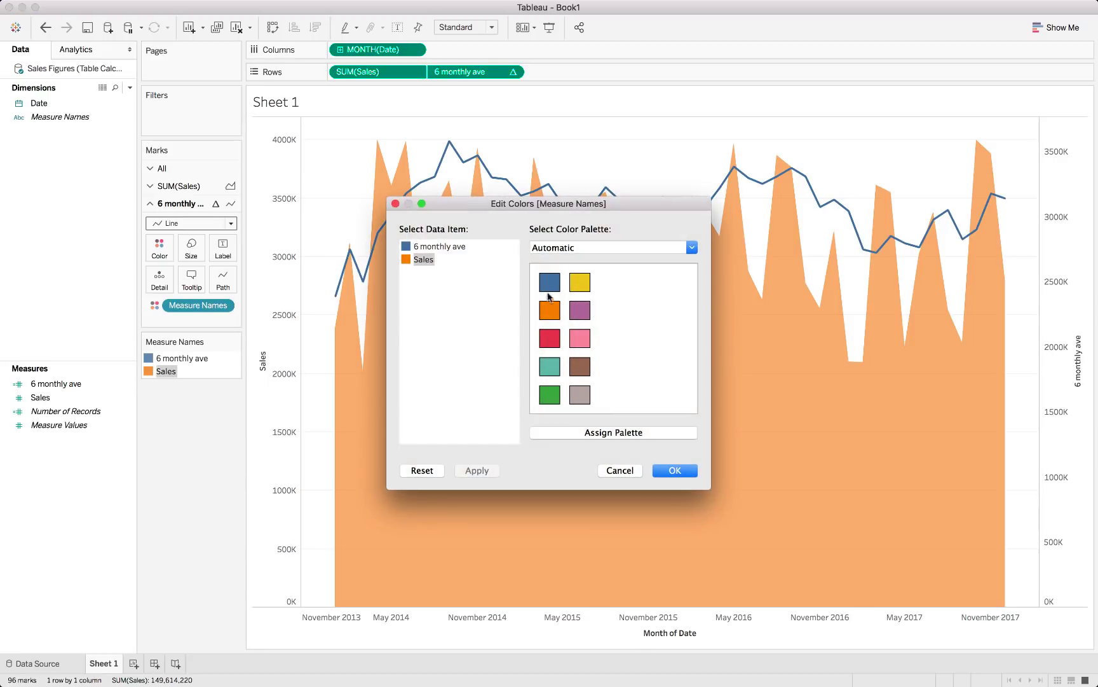
pyautogui.click(550, 394)
pyautogui.click(666, 471)
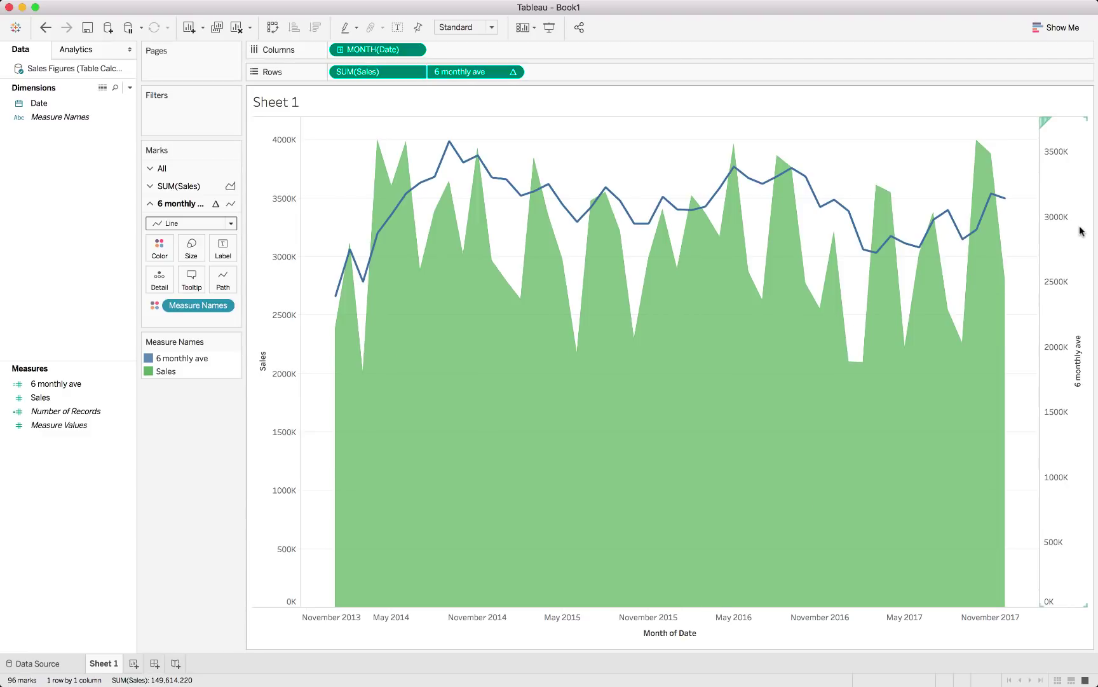
# Step: Check the options of the 6 monthly ave axis and open the data type choices for the 6 monthly ave measure
pyautogui.rightClick(1081, 231)
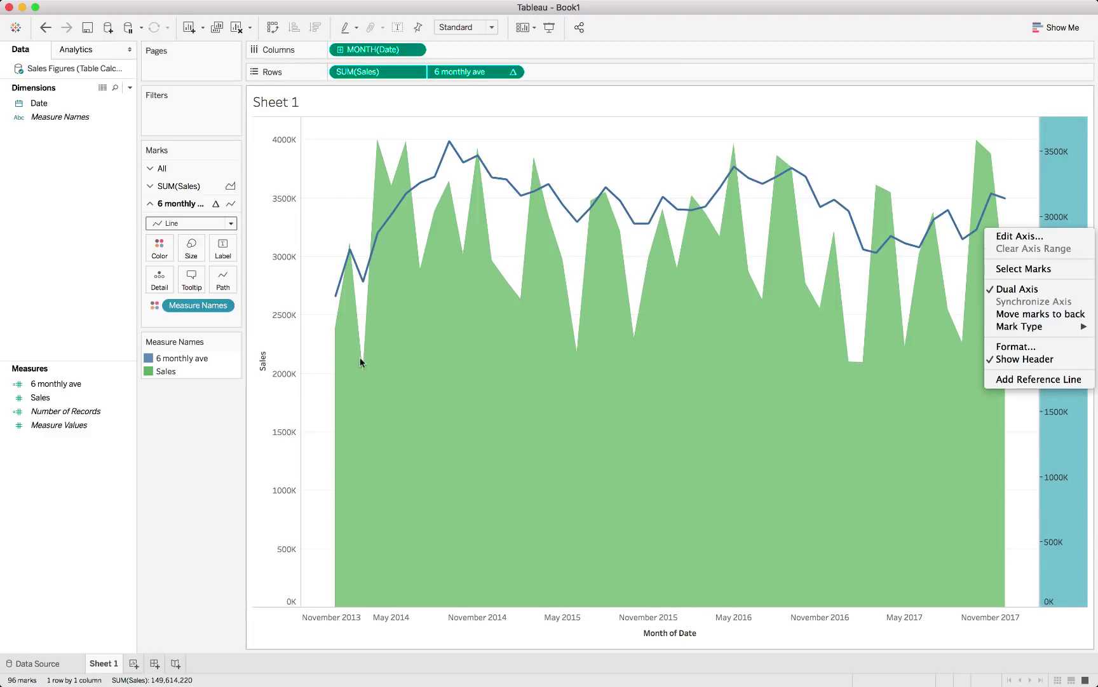
pyautogui.click(210, 450)
pyautogui.click(17, 384)
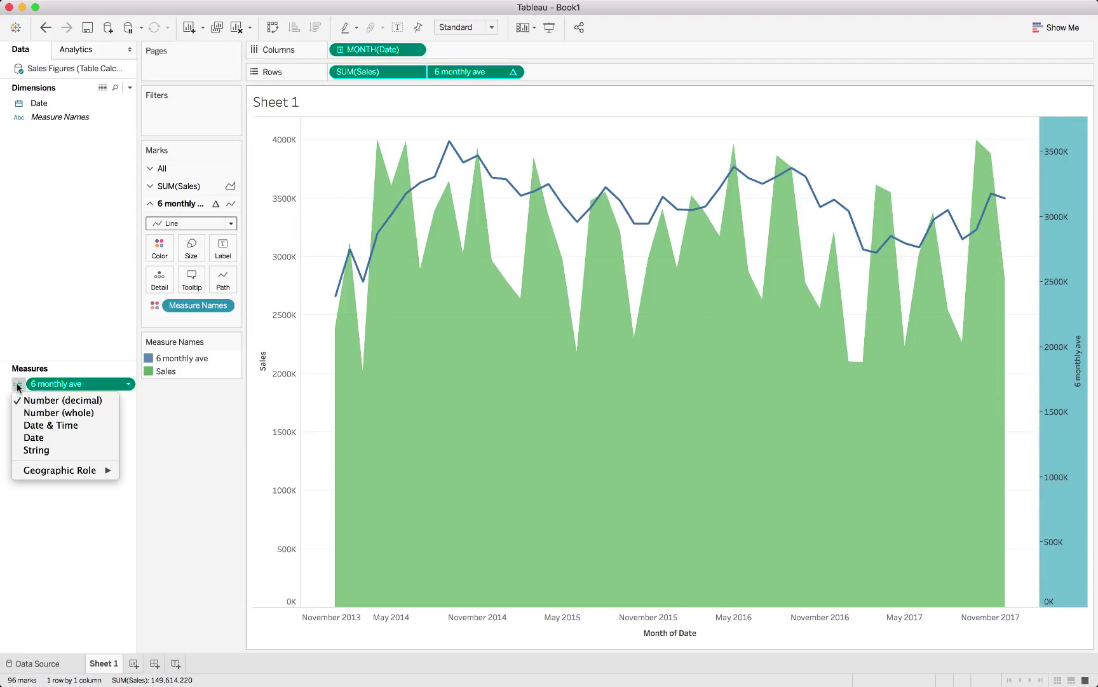
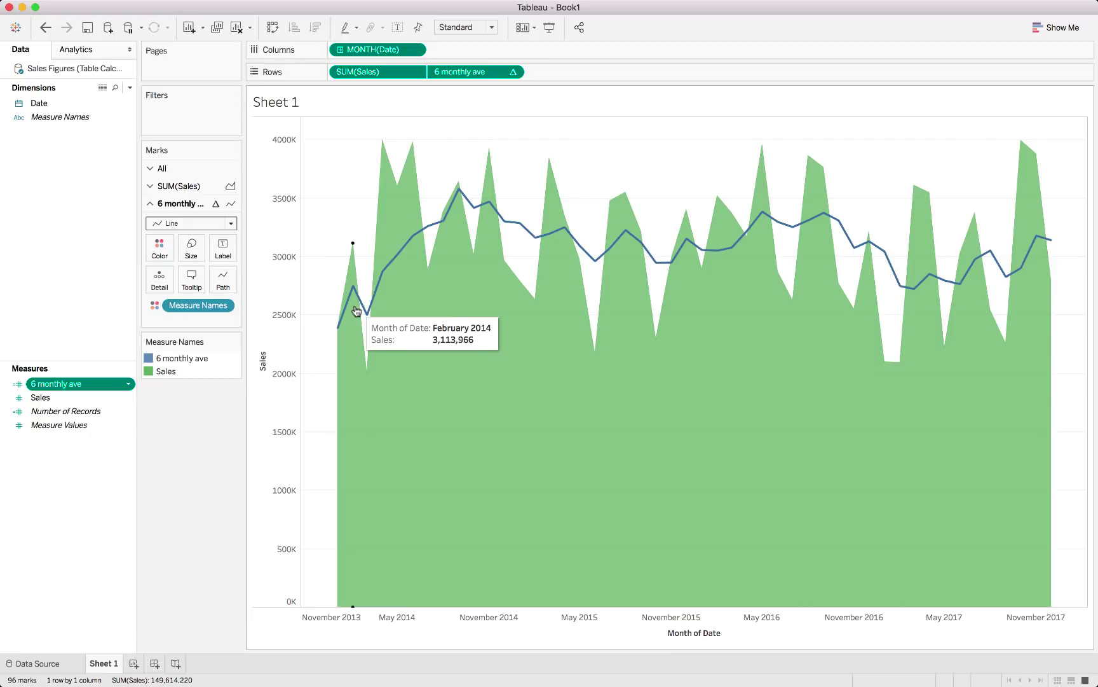
# Step: Open the 6 monthly ave calculated field for editing and insert a blank line above its formula
pyautogui.rightClick(49, 385)
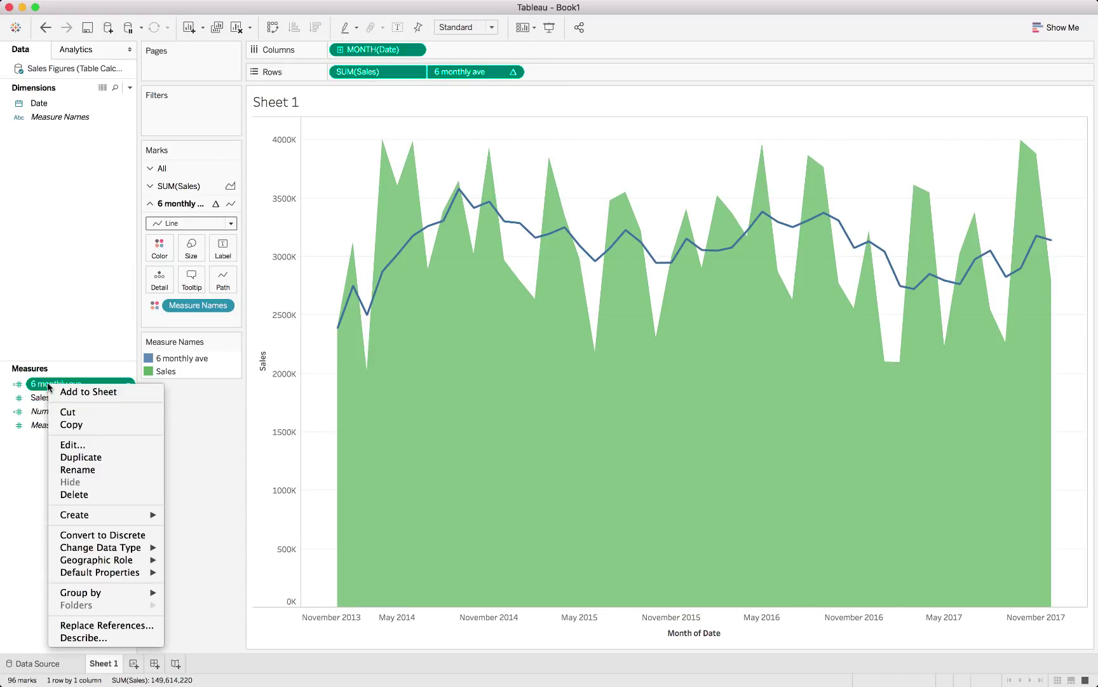
pyautogui.click(72, 444)
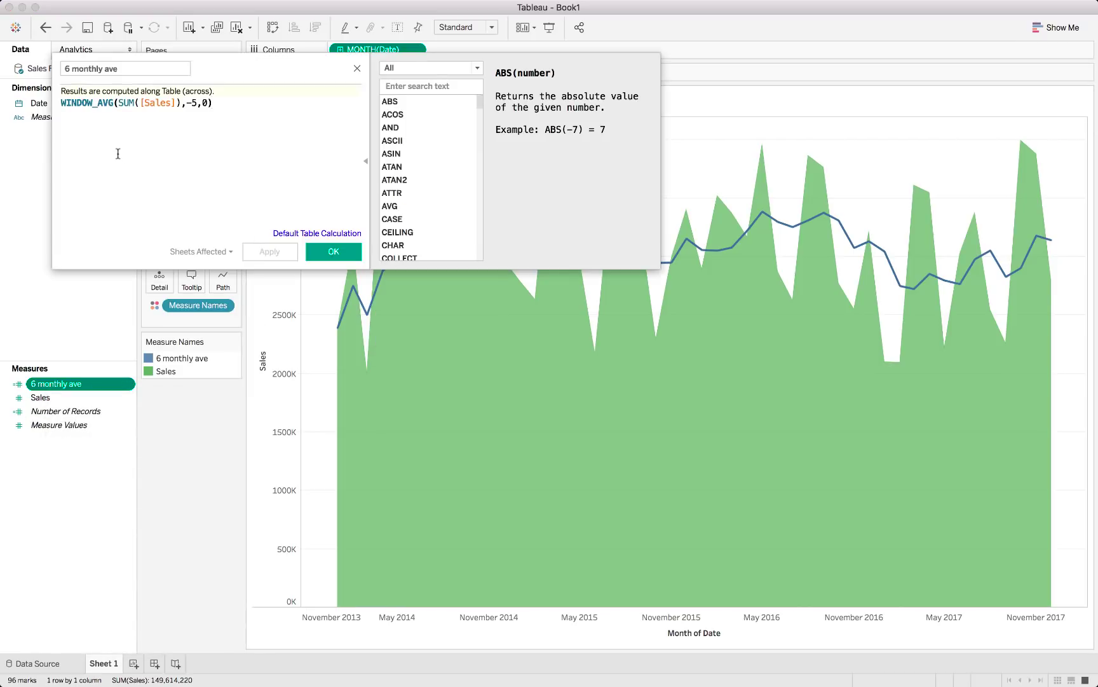
pyautogui.click(61, 103)
pyautogui.press('Return')
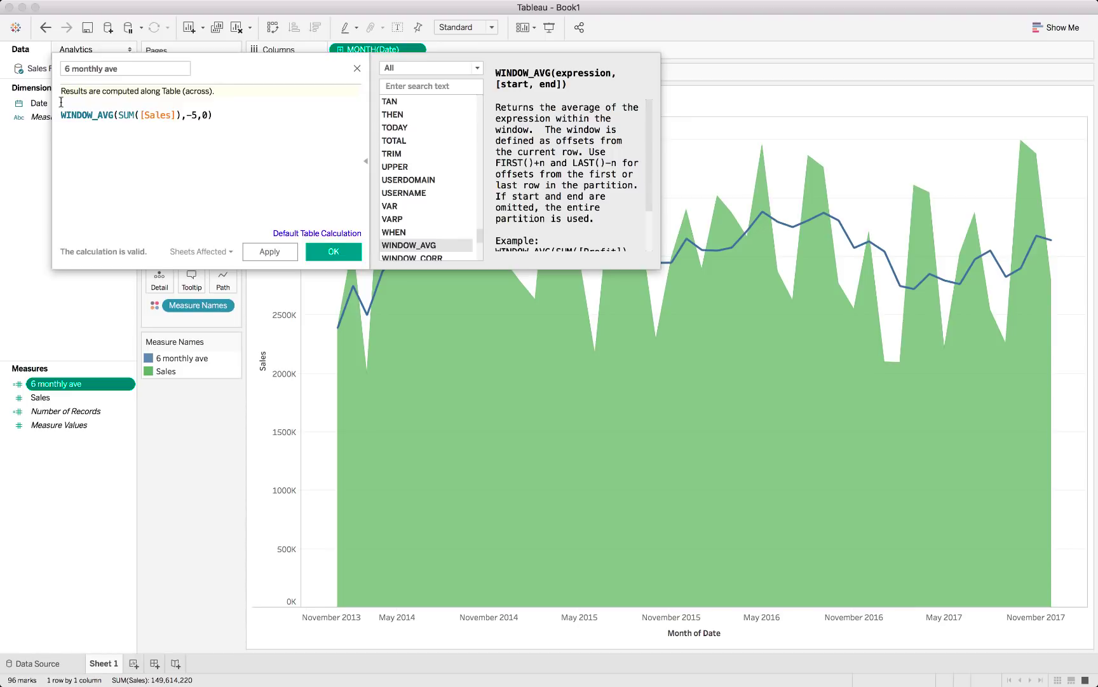
# Step: List only the Table Calculation functions and display the description of INDEX
pyautogui.click(464, 70)
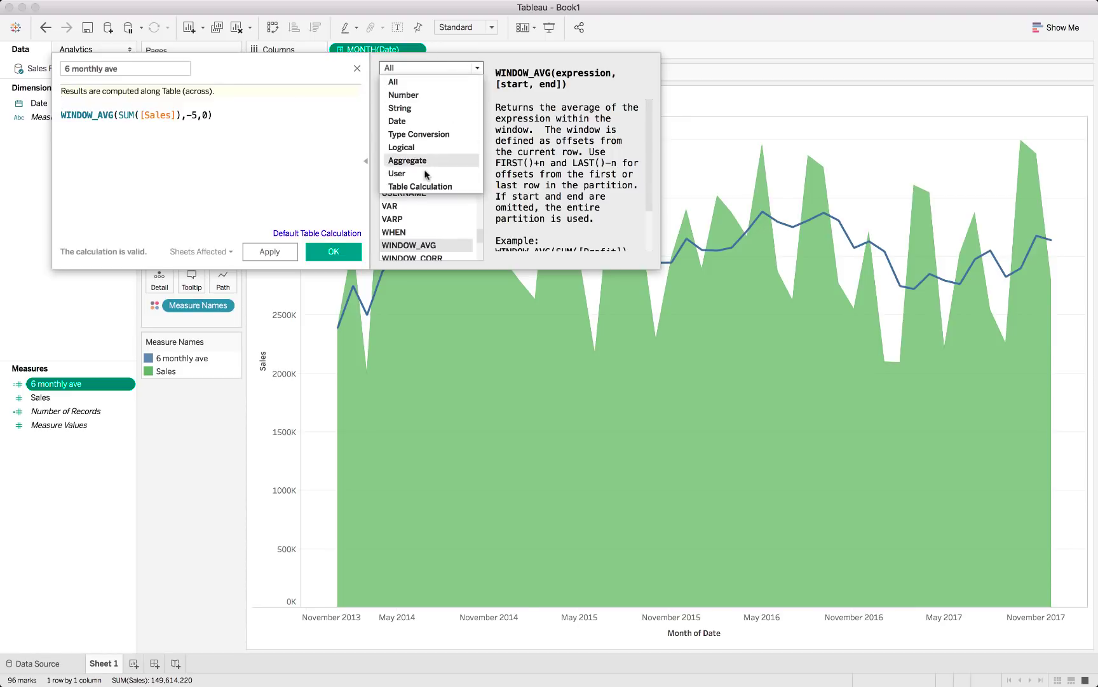
pyautogui.click(423, 186)
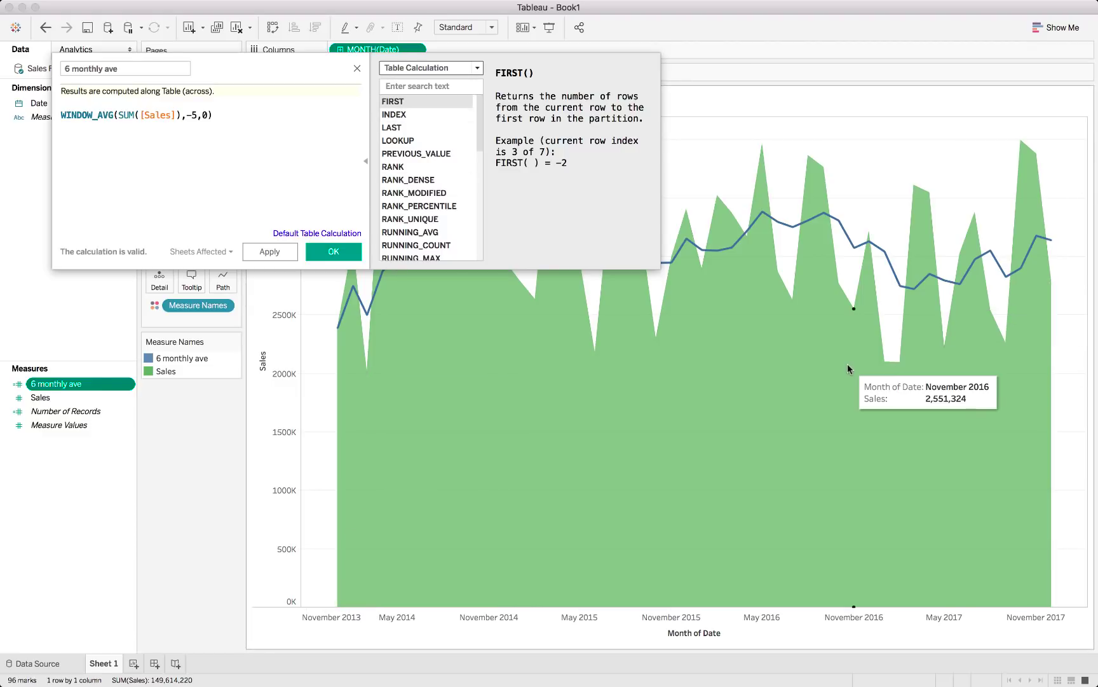
pyautogui.click(410, 119)
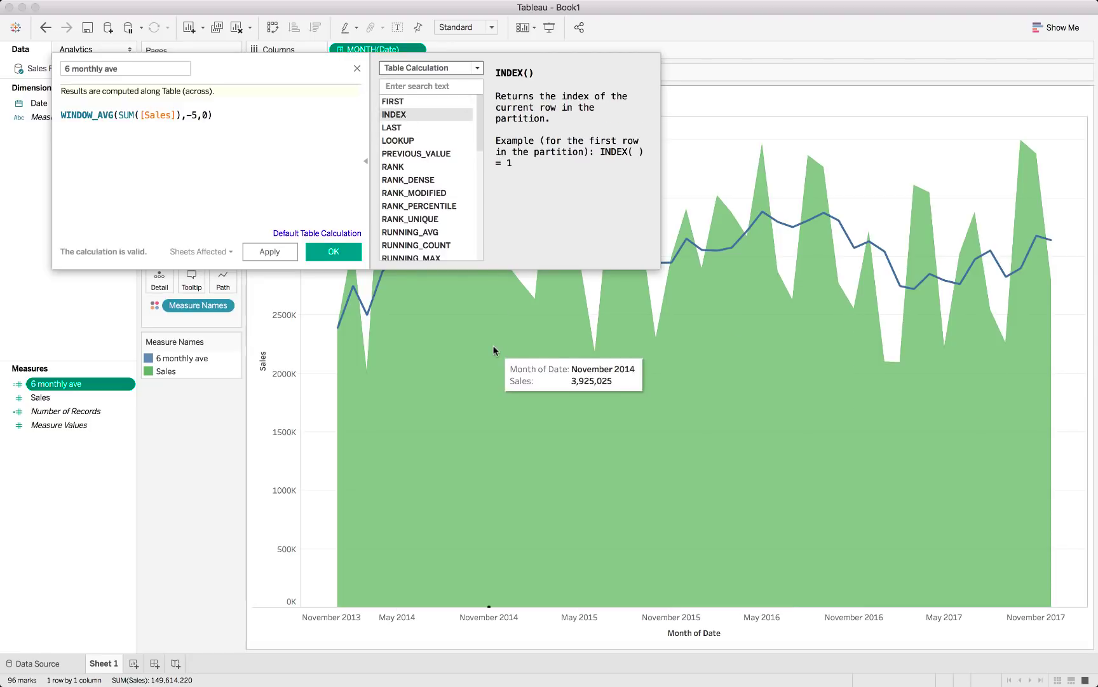
# Step: Begin an IF condition on the line above the WINDOW_AVG formula
pyautogui.click(97, 105)
pyautogui.write('IF')
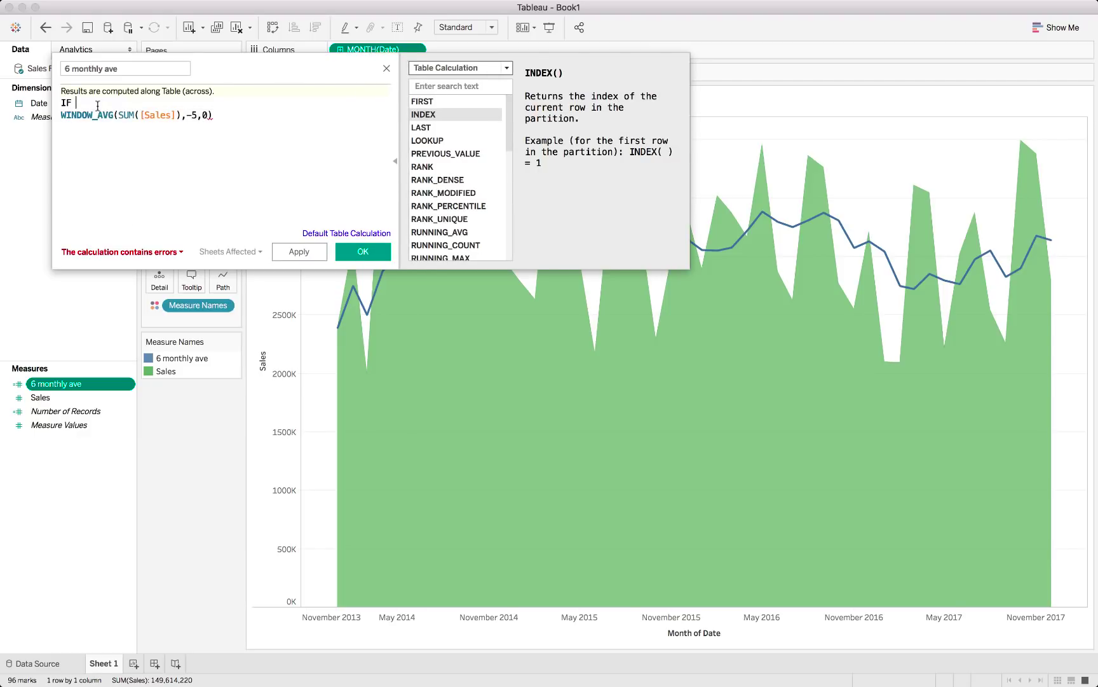
pyautogui.write('MONTH')
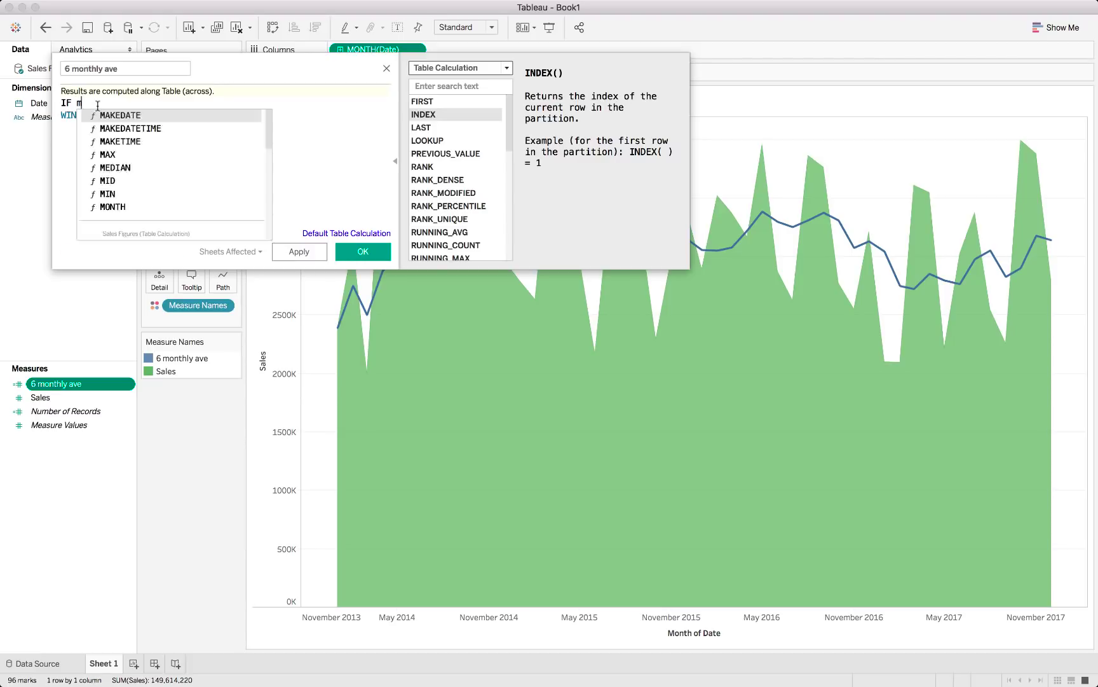
pyautogui.press('Return')
pyautogui.press('BackSpace')
pyautogui.press('BackSpace')
pyautogui.press('BackSpace')
pyautogui.press('BackSpace')
pyautogui.press('BackSpace')
pyautogui.press('BackSpace')
pyautogui.press('BackSpace')
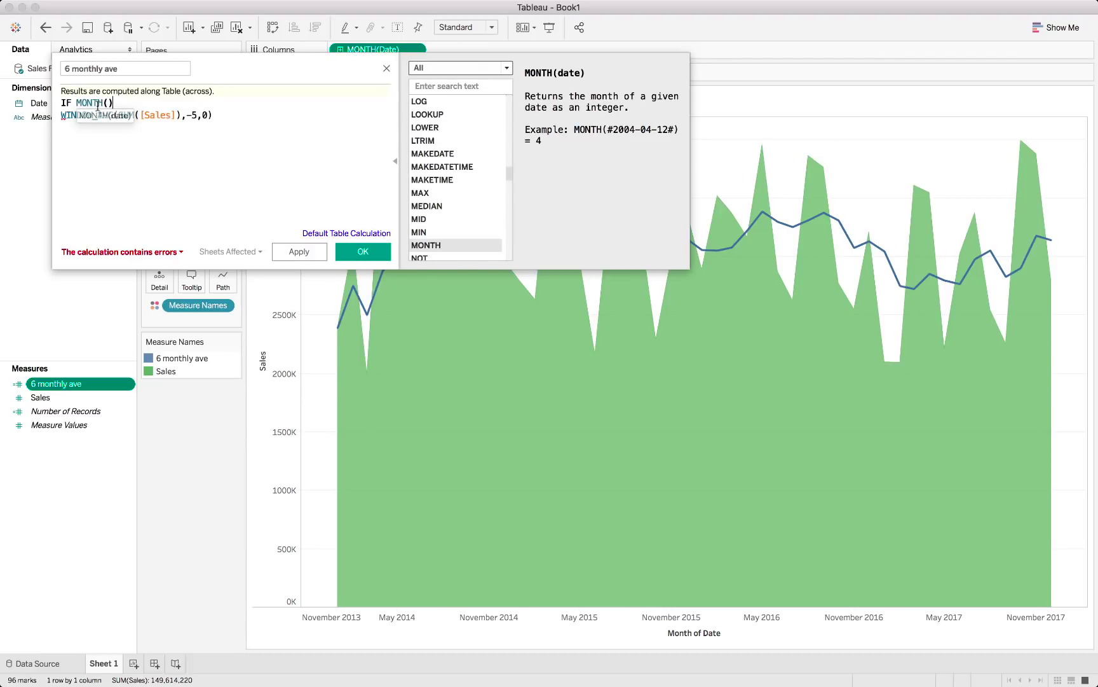
# Step: Complete the condition so the formula reads IF INDEX() > 5 THEN WINDOW_AVG(SUM([Sales]),-5,0) END, and save the calculation
pyautogui.write('IND')
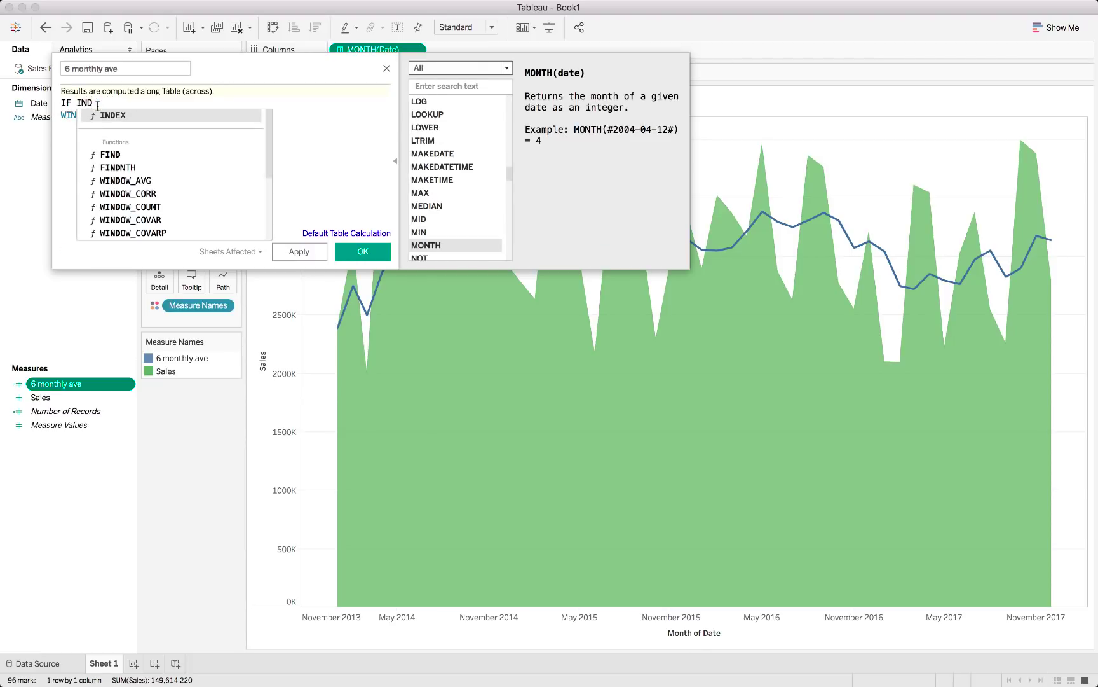
pyautogui.press('Return')
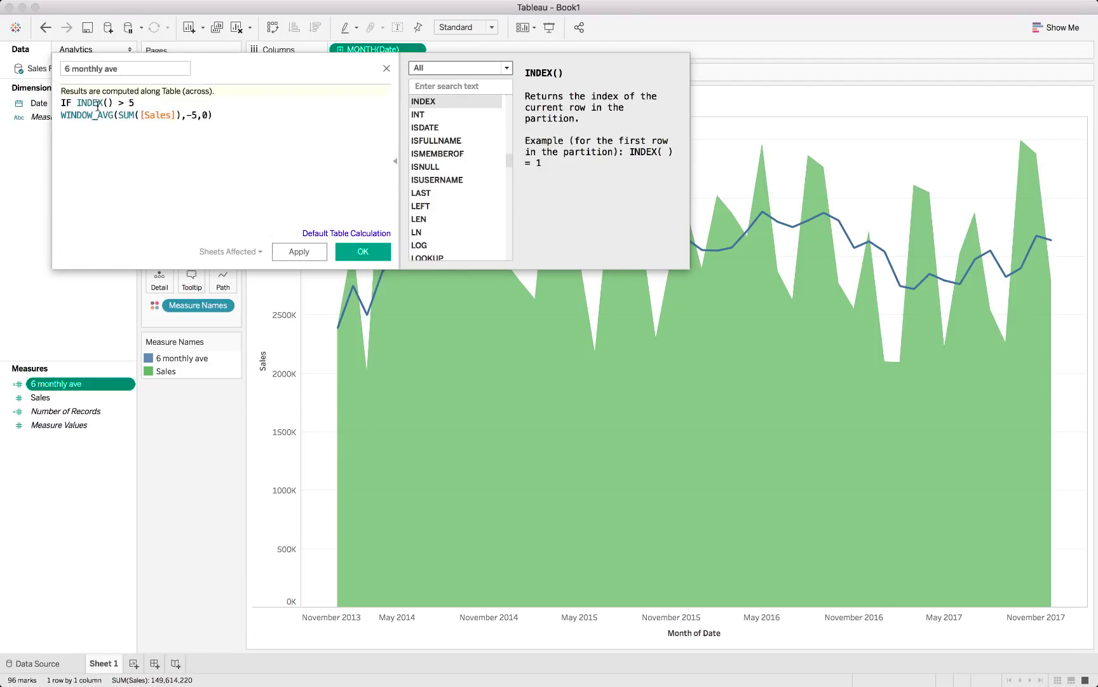
pyautogui.write('THEN')
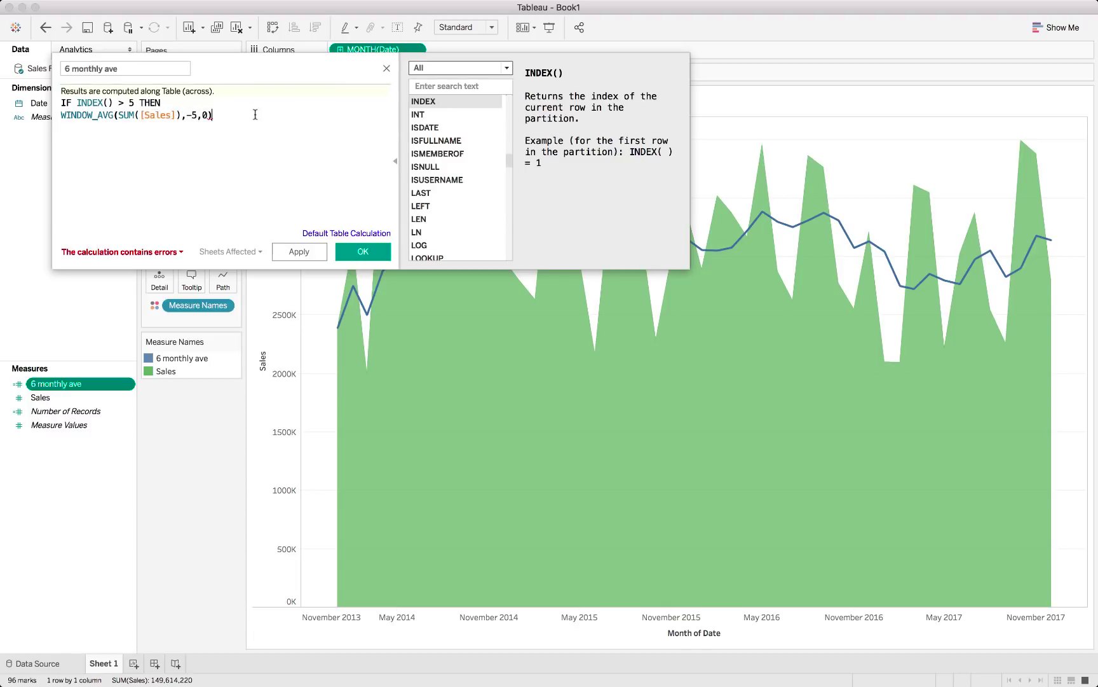
pyautogui.press('Return')
pyautogui.write('END')
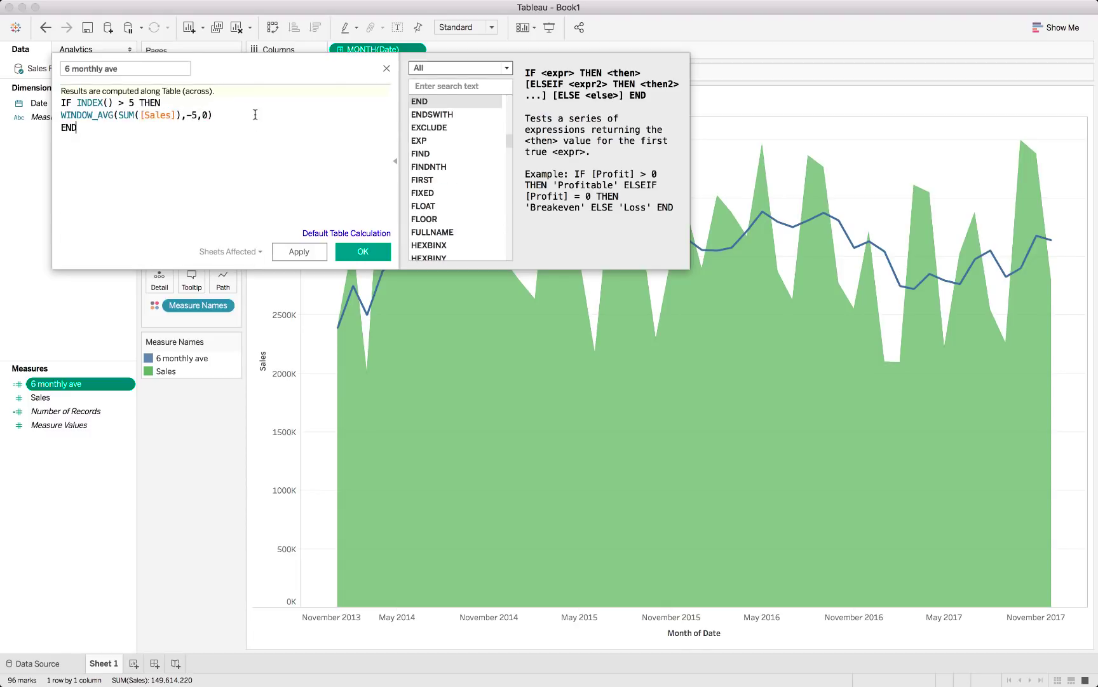
pyautogui.click(299, 252)
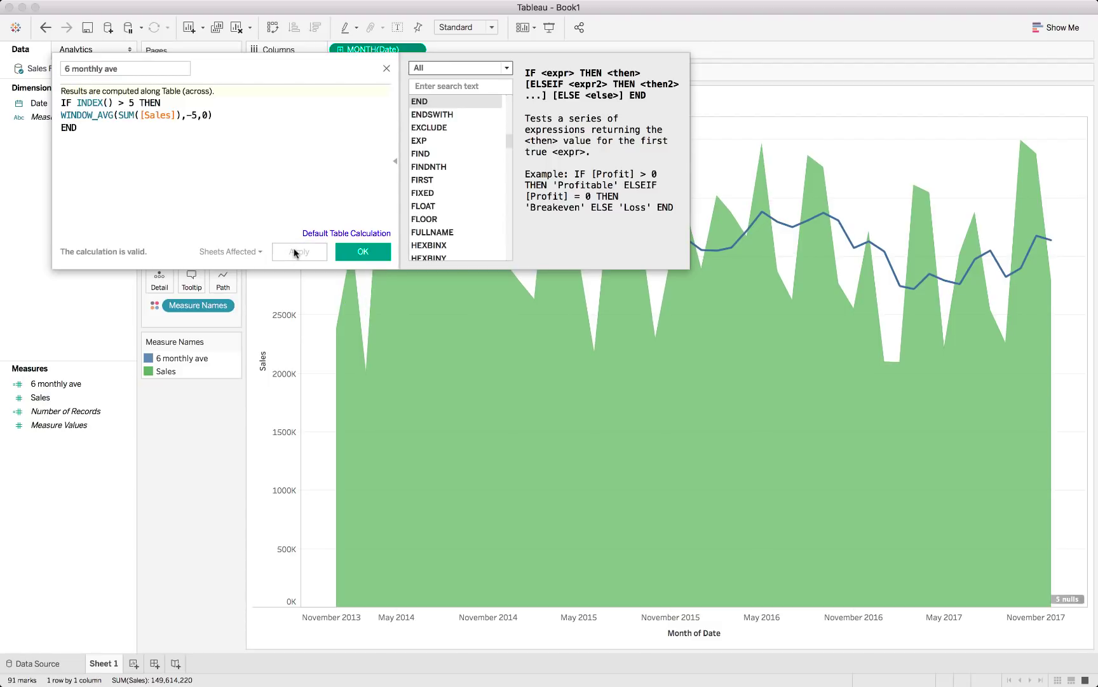
pyautogui.click(344, 256)
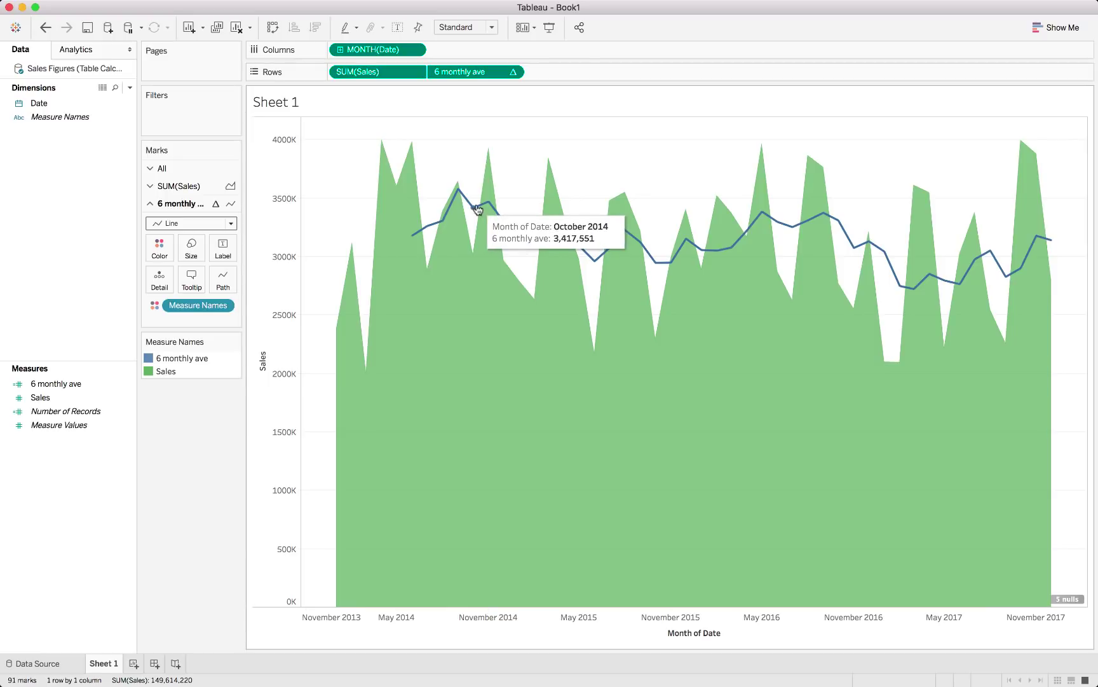
# Step: Add a new worksheet and place Date on Columns as continuous month
pyautogui.moveTo(478, 206)
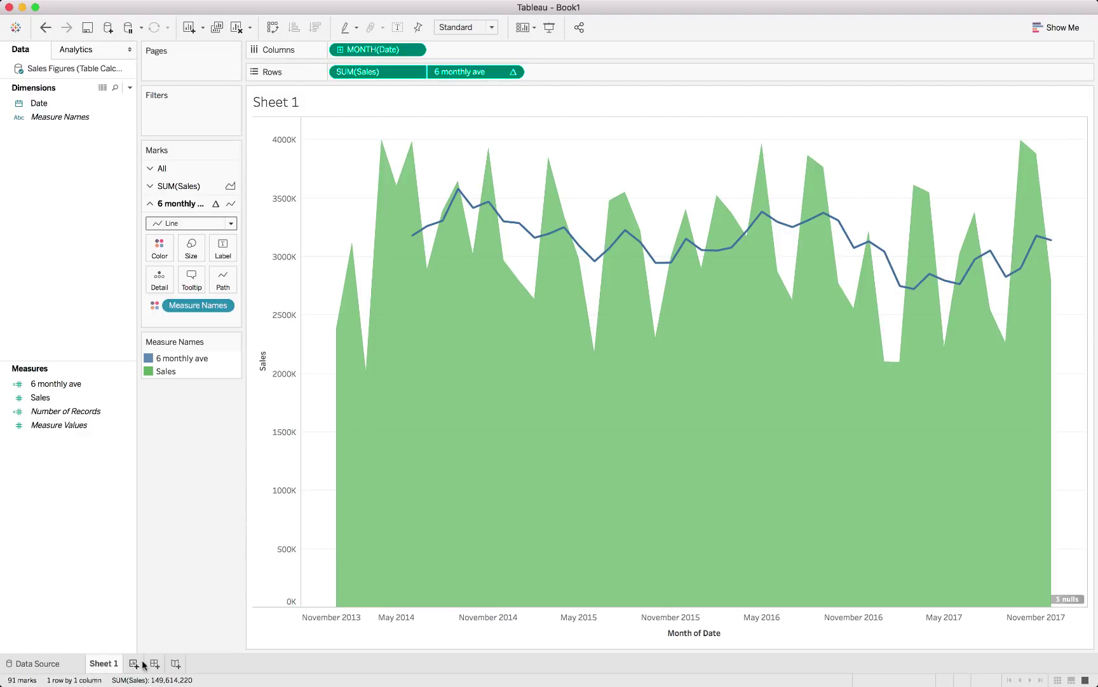
pyautogui.moveTo(385, 324)
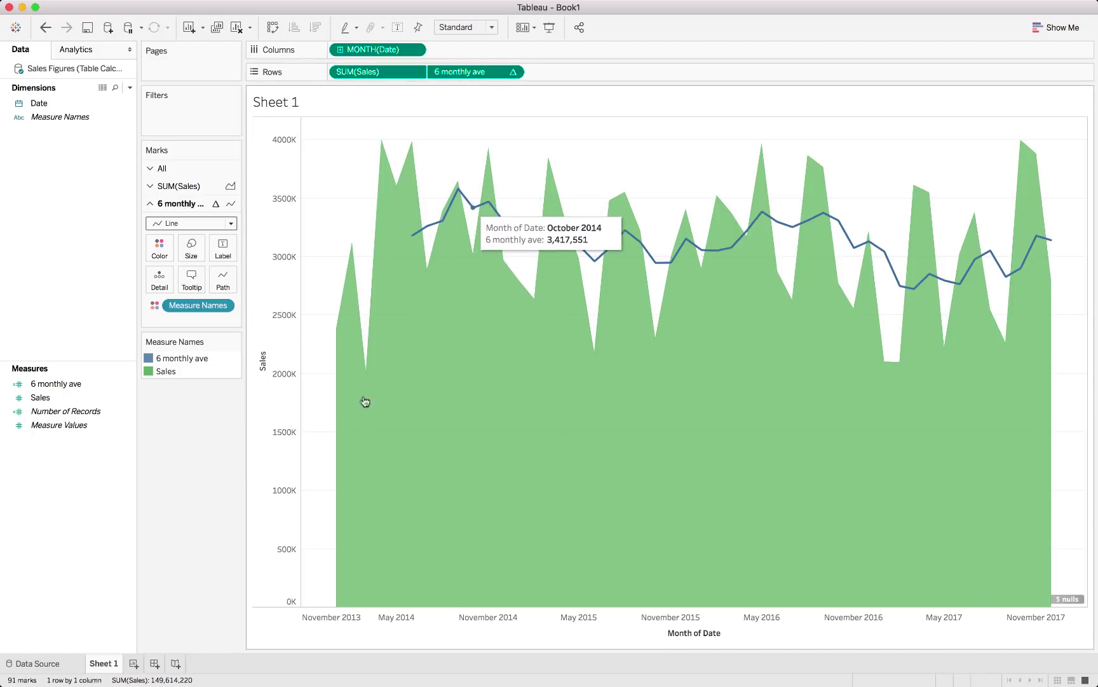
pyautogui.click(134, 663)
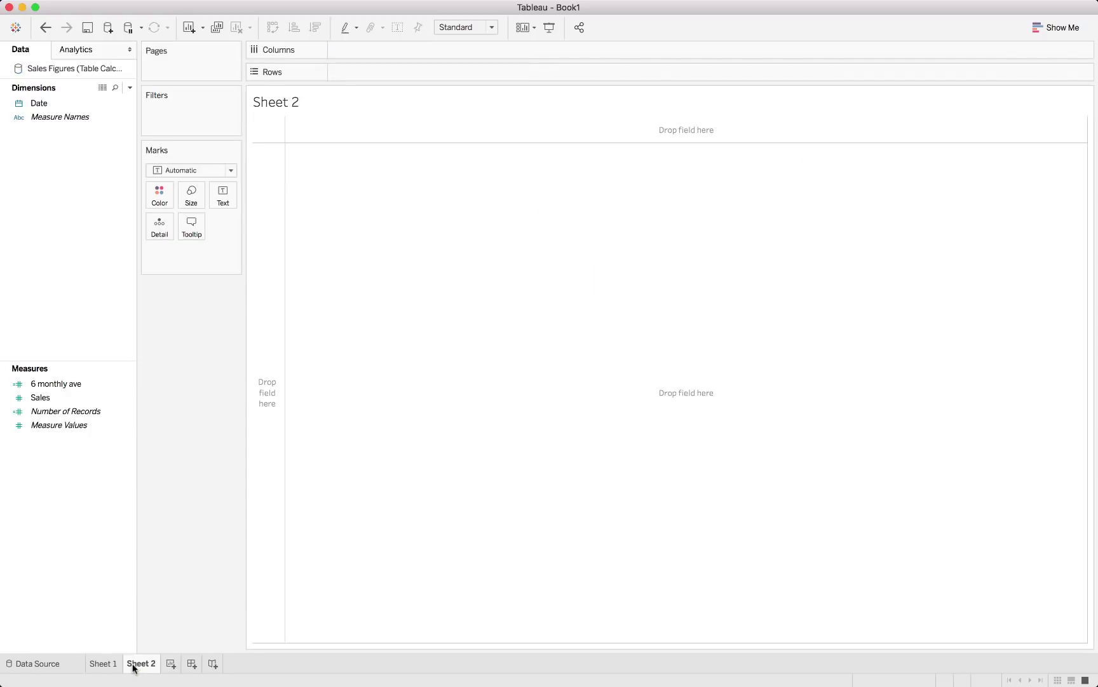
pyautogui.click(68, 105)
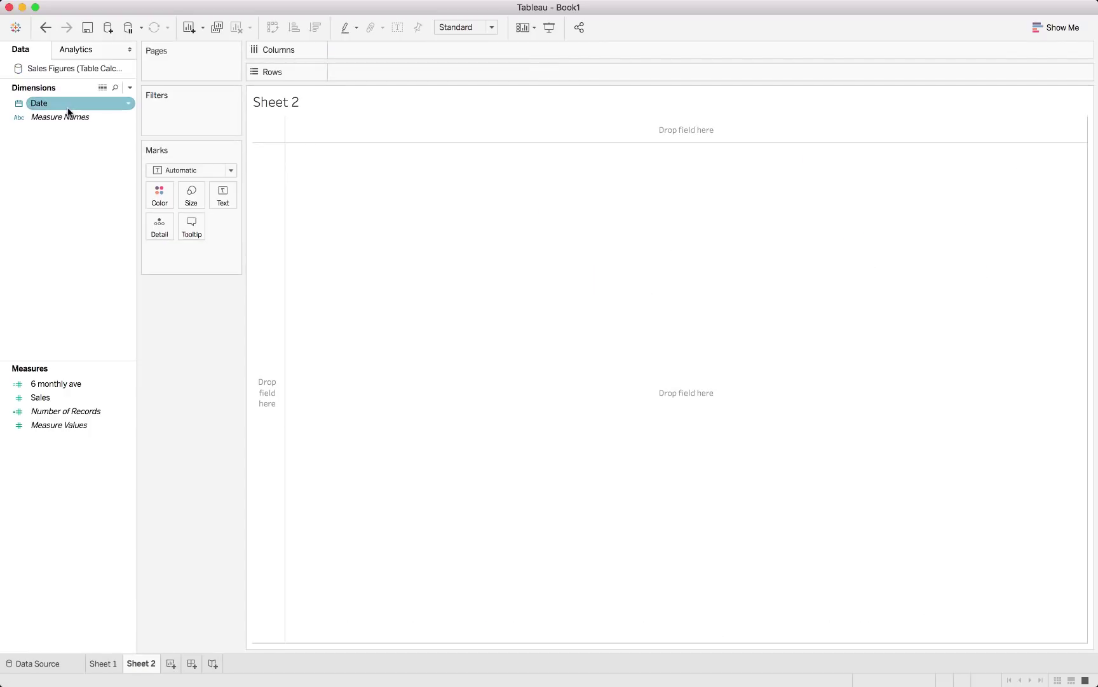
pyautogui.moveTo(68, 109); pyautogui.dragTo(386, 55)
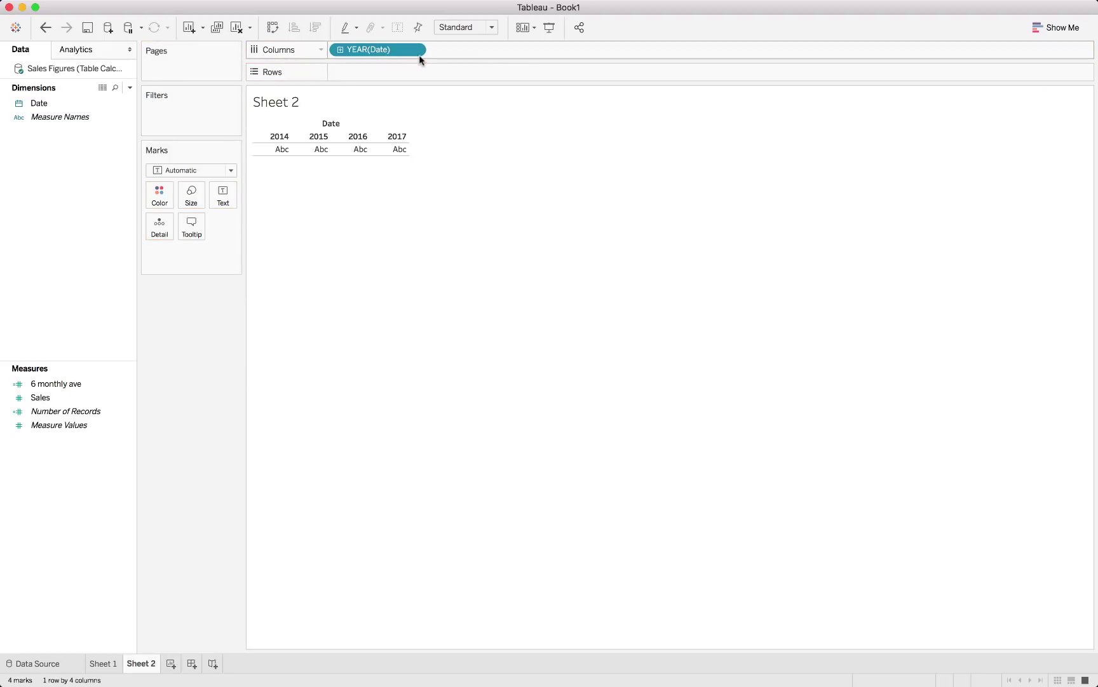
pyautogui.click(418, 50)
pyautogui.click(389, 290)
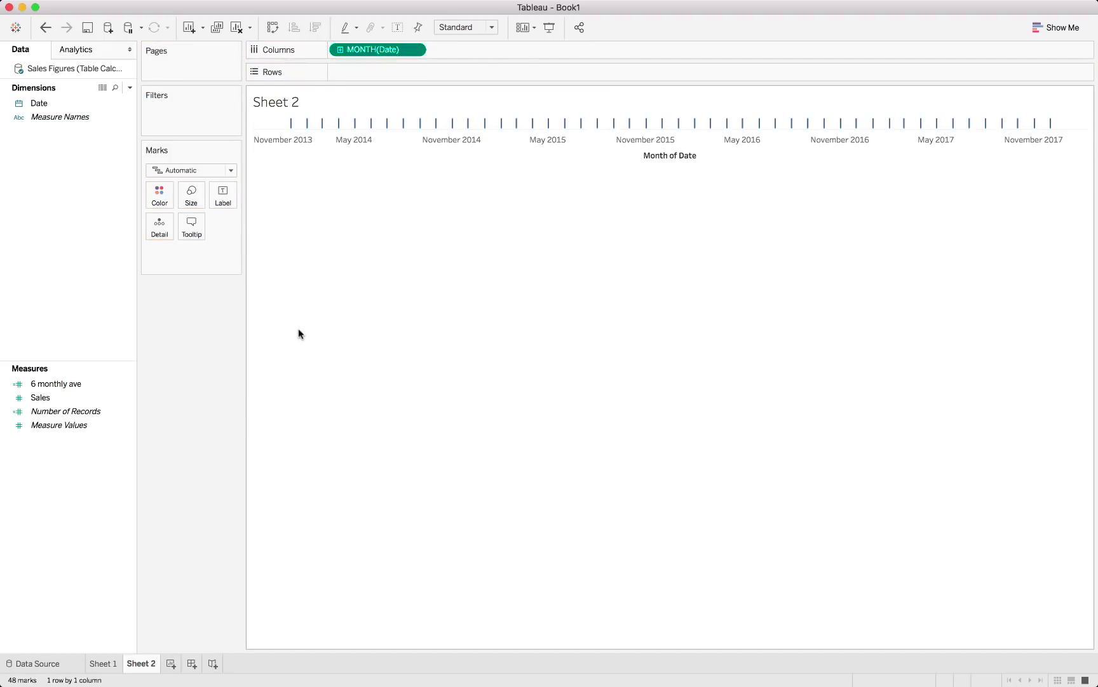
# Step: Create a calculated field named index with the formula INDEX()
pyautogui.rightClick(45, 459)
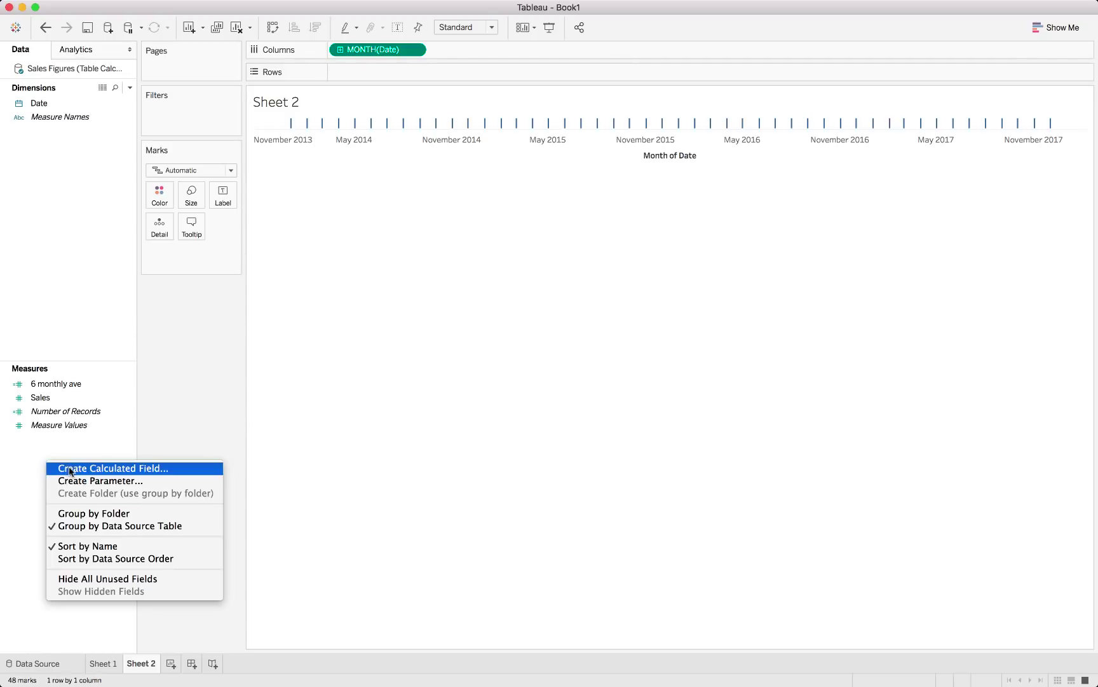
pyautogui.click(70, 469)
pyautogui.write('inde')
pyautogui.press('Tab')
pyautogui.write('inde')
pyautogui.press('Return')
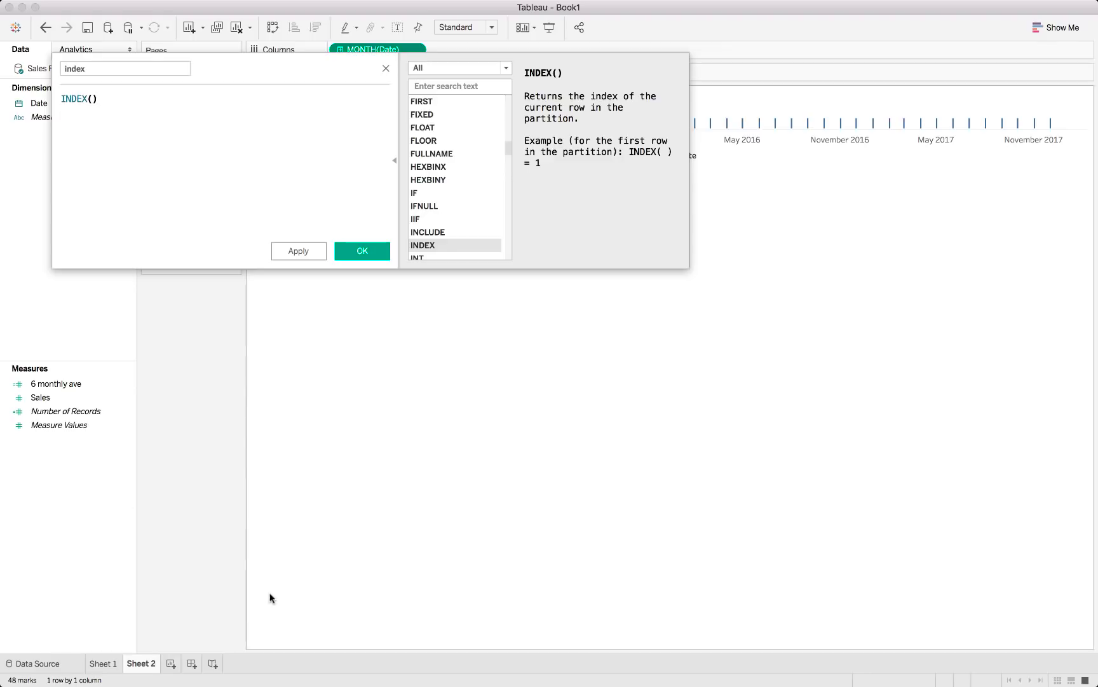
pyautogui.click(300, 257)
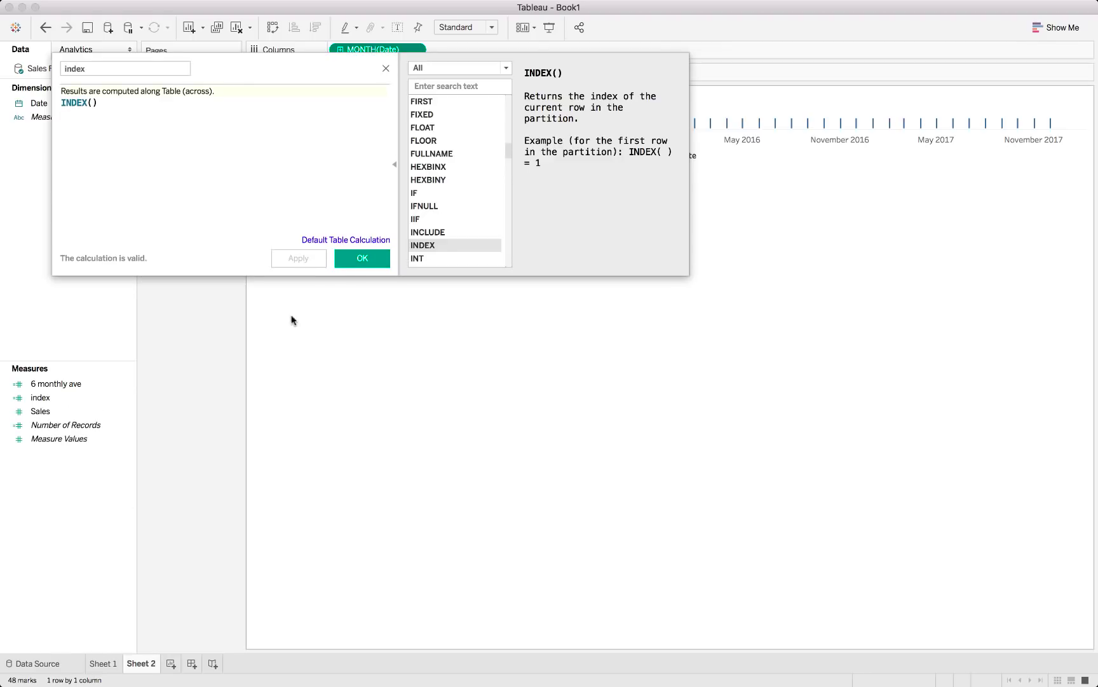
pyautogui.click(362, 257)
# Step: Move MONTH(Date) from Columns to Rows and add the index measure beside it
pyautogui.click(57, 402)
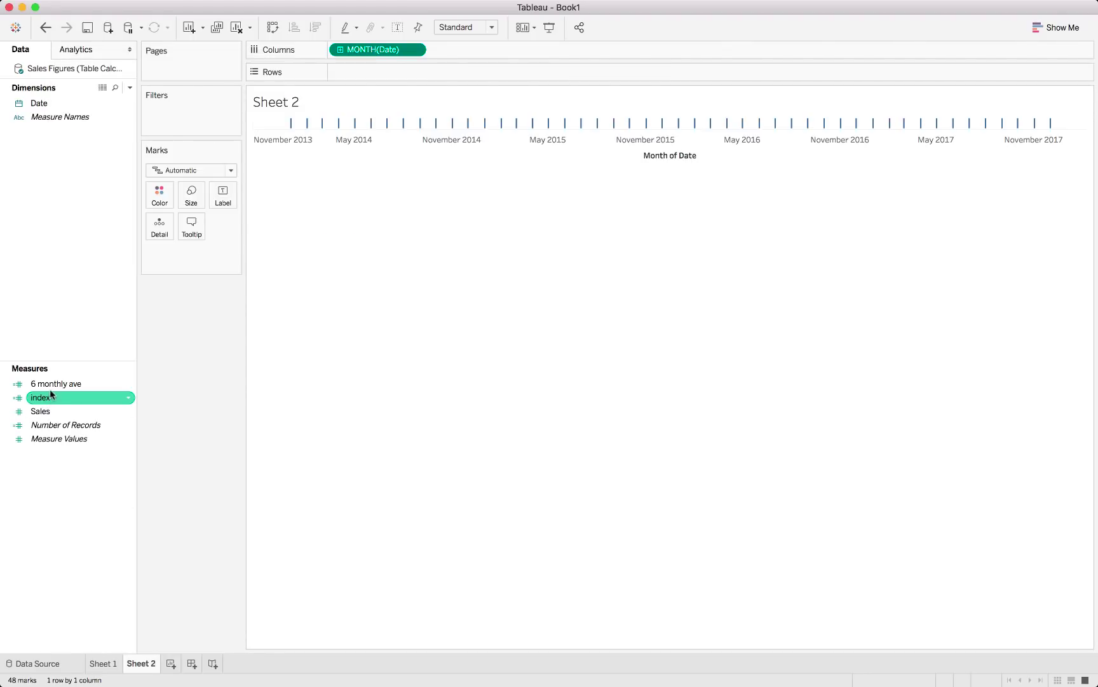
pyautogui.moveTo(356, 52); pyautogui.dragTo(353, 68)
pyautogui.click(59, 410)
pyautogui.moveTo(58, 410); pyautogui.dragTo(476, 76)
# Step: Convert the view to a text table and swap rows and columns so the months run downward
pyautogui.click(1054, 28)
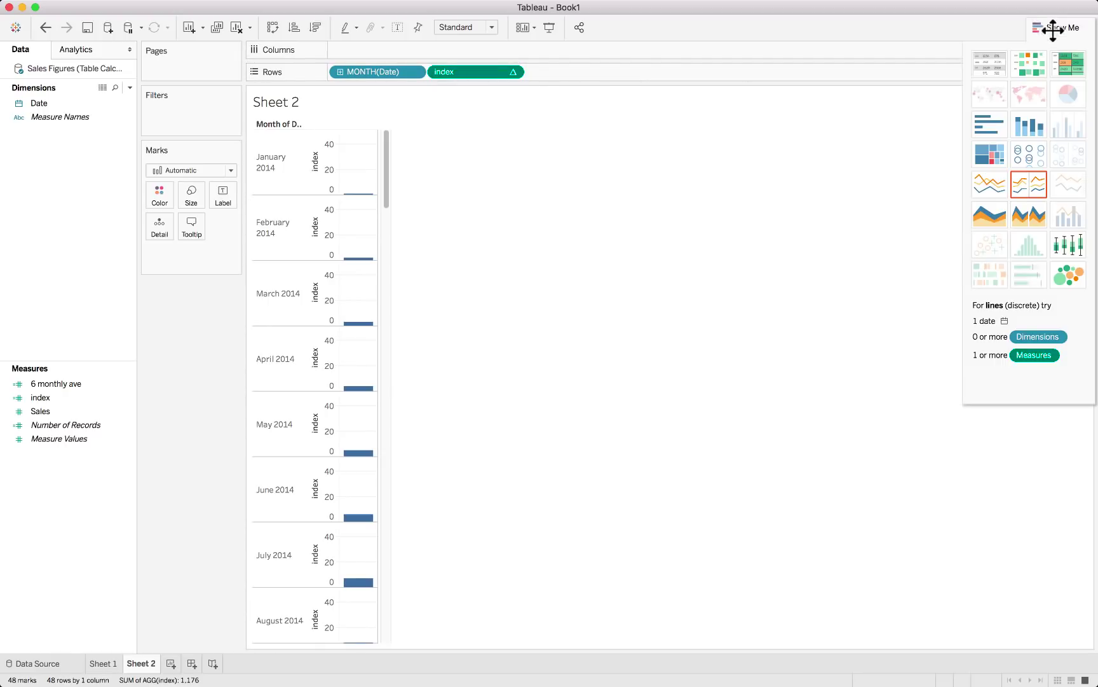
pyautogui.click(997, 64)
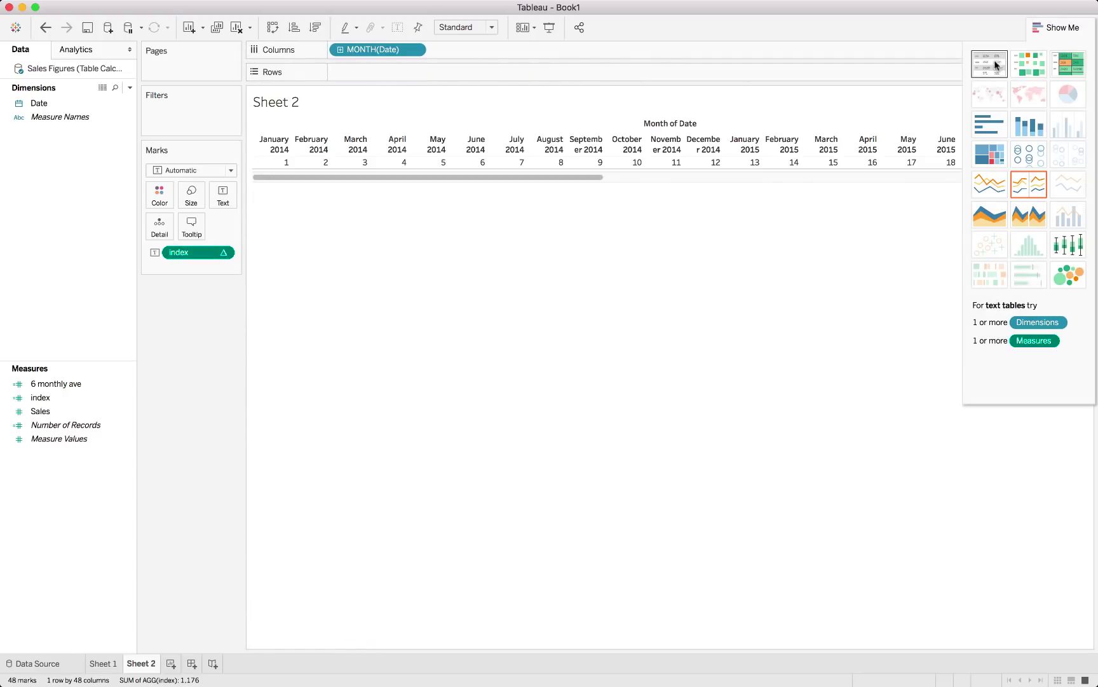
pyautogui.click(272, 29)
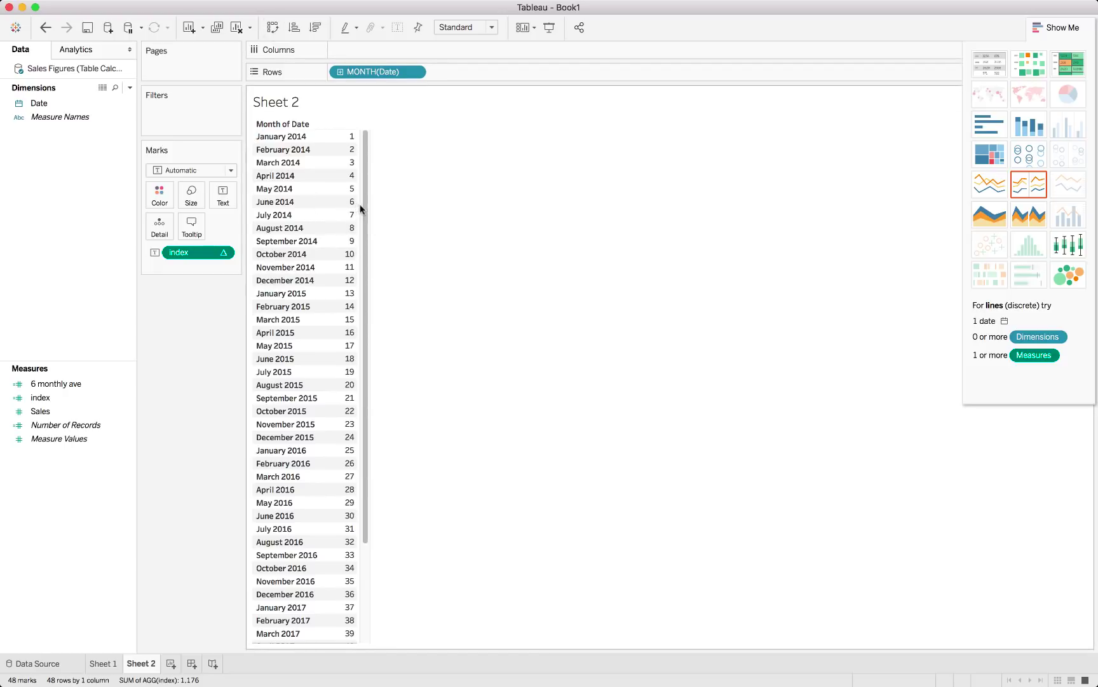
# Step: Add Sales and 6 monthly ave after index in the text table, and enlarge the column headers
pyautogui.moveTo(350, 235)
pyautogui.moveTo(40, 411); pyautogui.dragTo(344, 278)
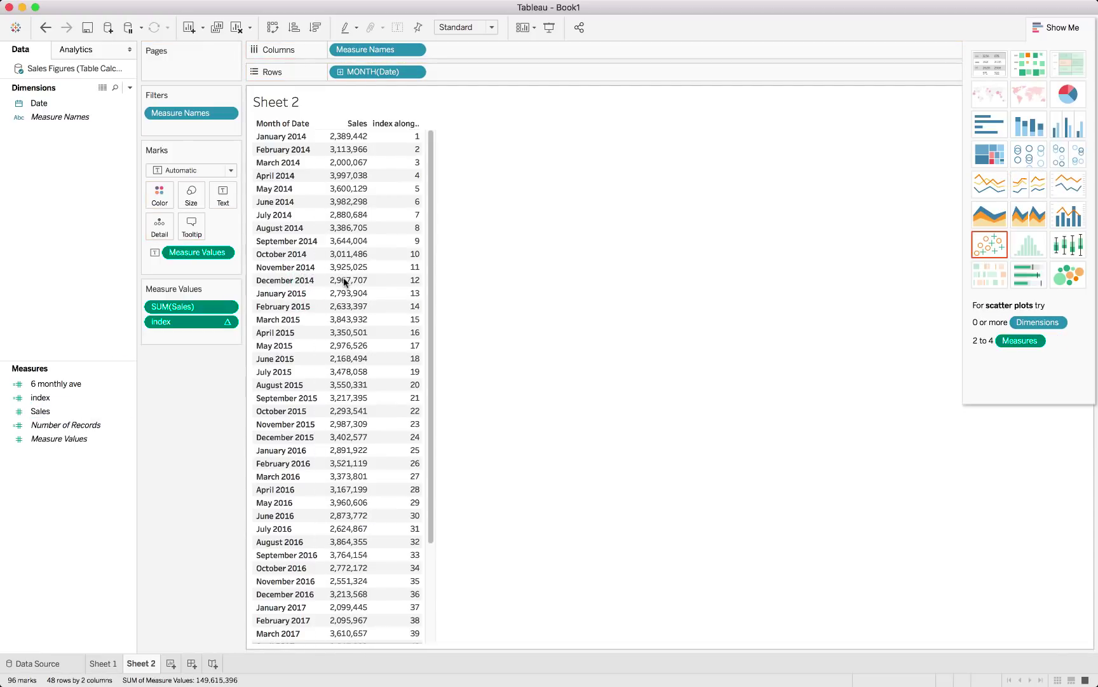
pyautogui.moveTo(192, 307); pyautogui.dragTo(190, 331)
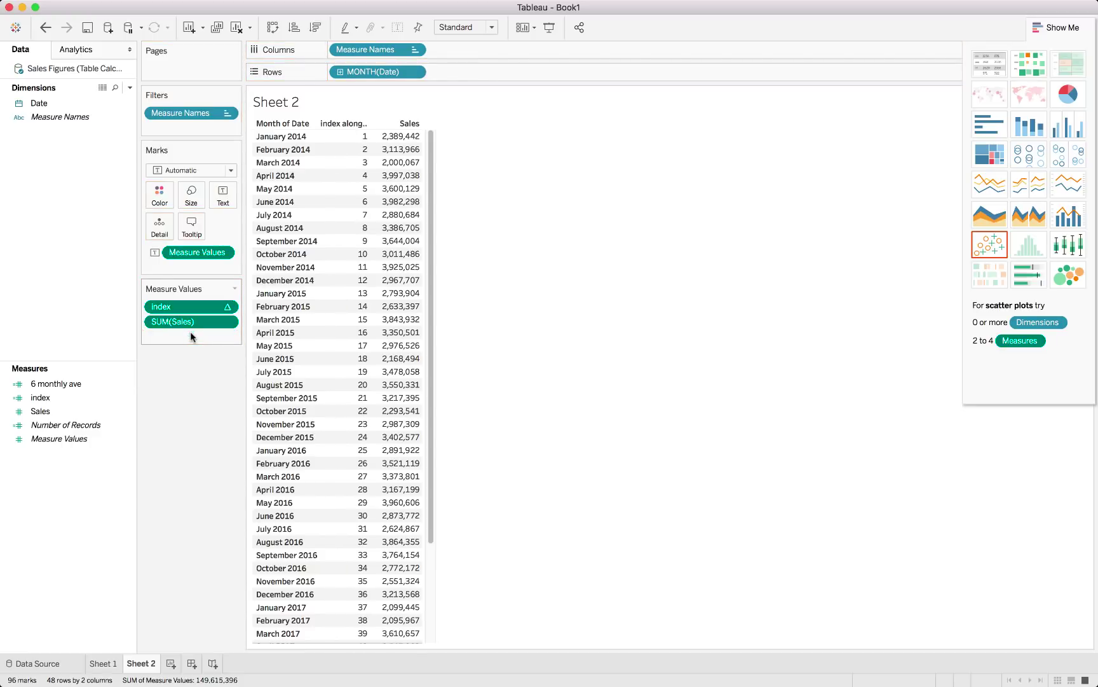
pyautogui.moveTo(71, 384); pyautogui.dragTo(184, 338)
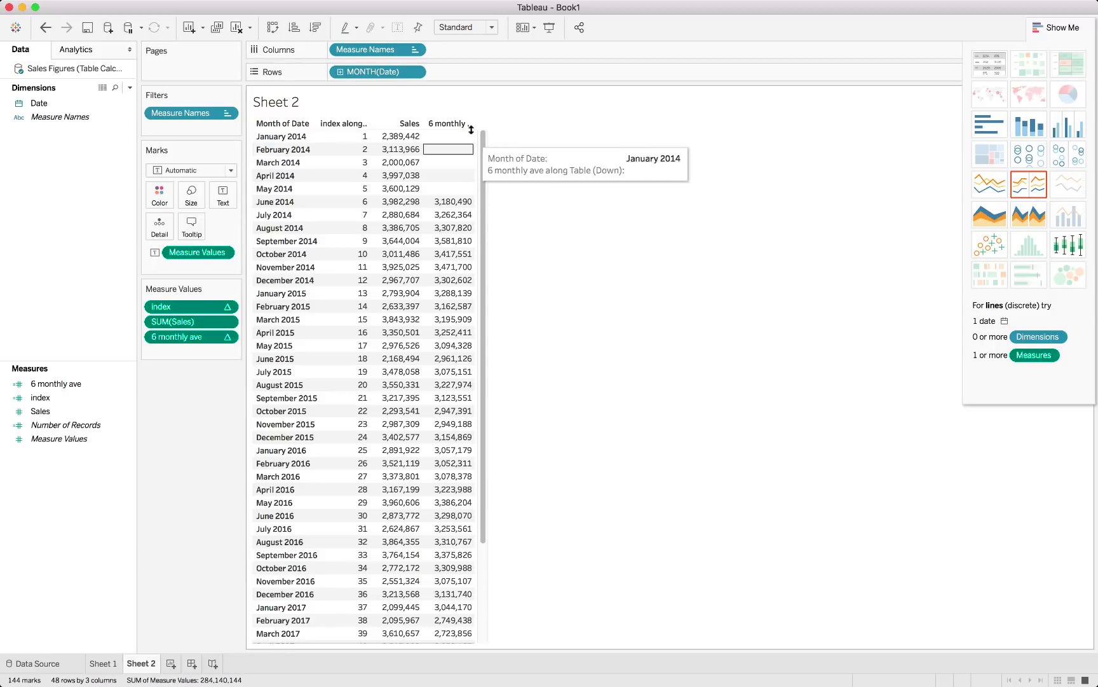
pyautogui.moveTo(473, 130); pyautogui.dragTo(543, 153)
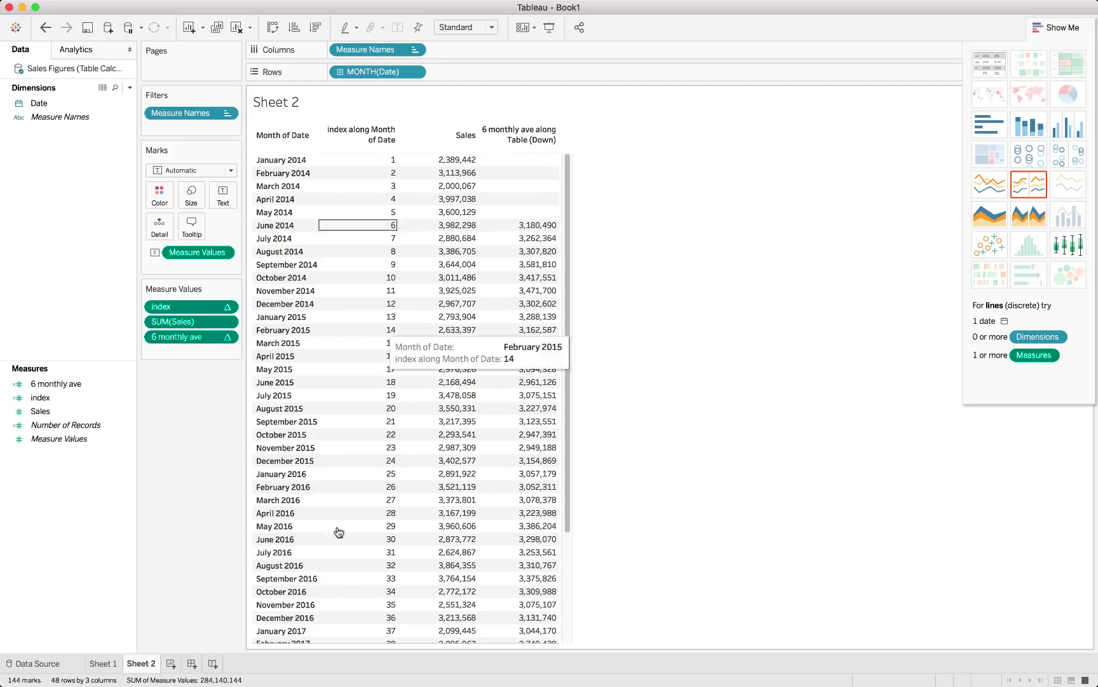
# Step: Examine the start of the moving average line on Sheet 1 and return to Sheet 2
pyautogui.click(97, 664)
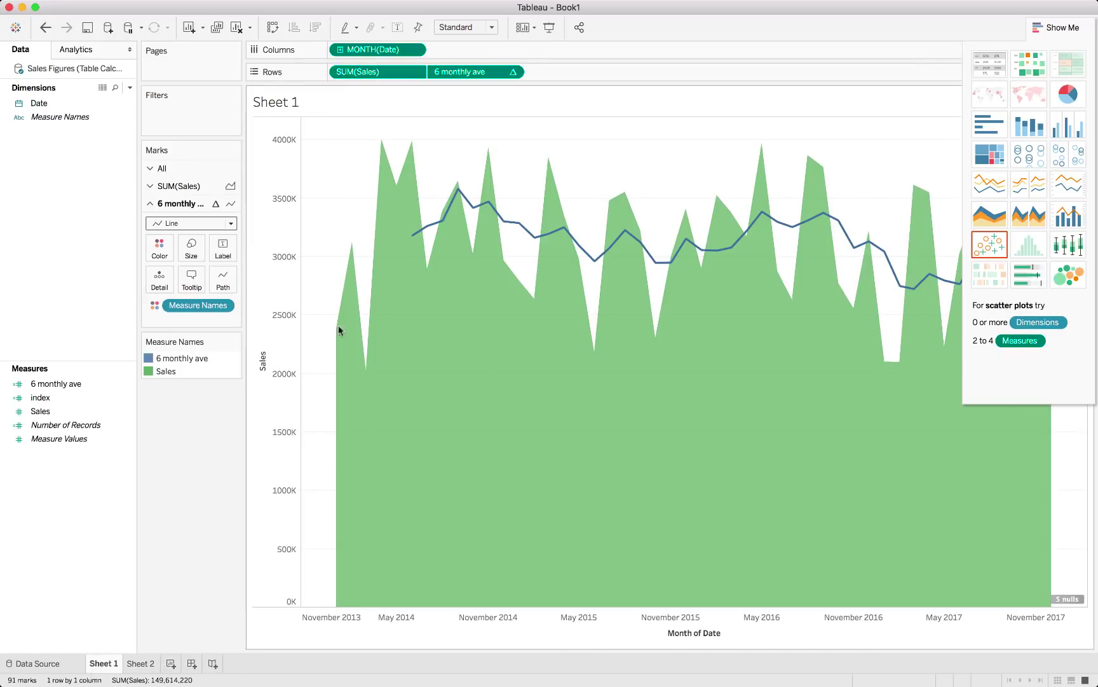
pyautogui.click(141, 664)
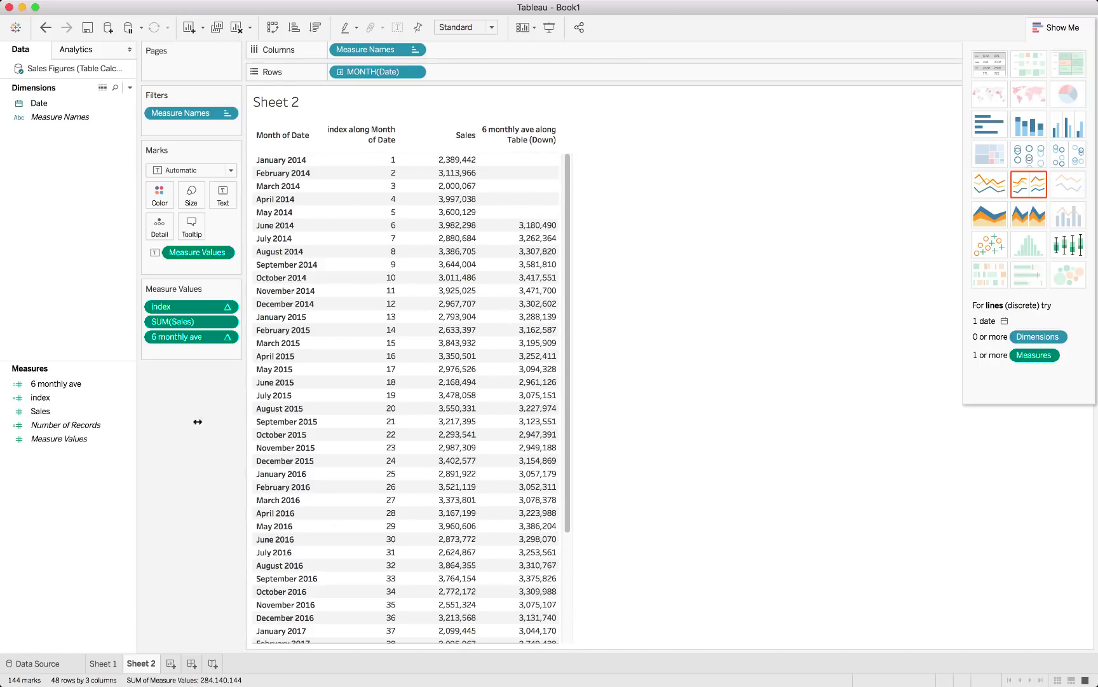
# Step: Try to rebuild the text table as continuous line charts with index removed
pyautogui.click(982, 184)
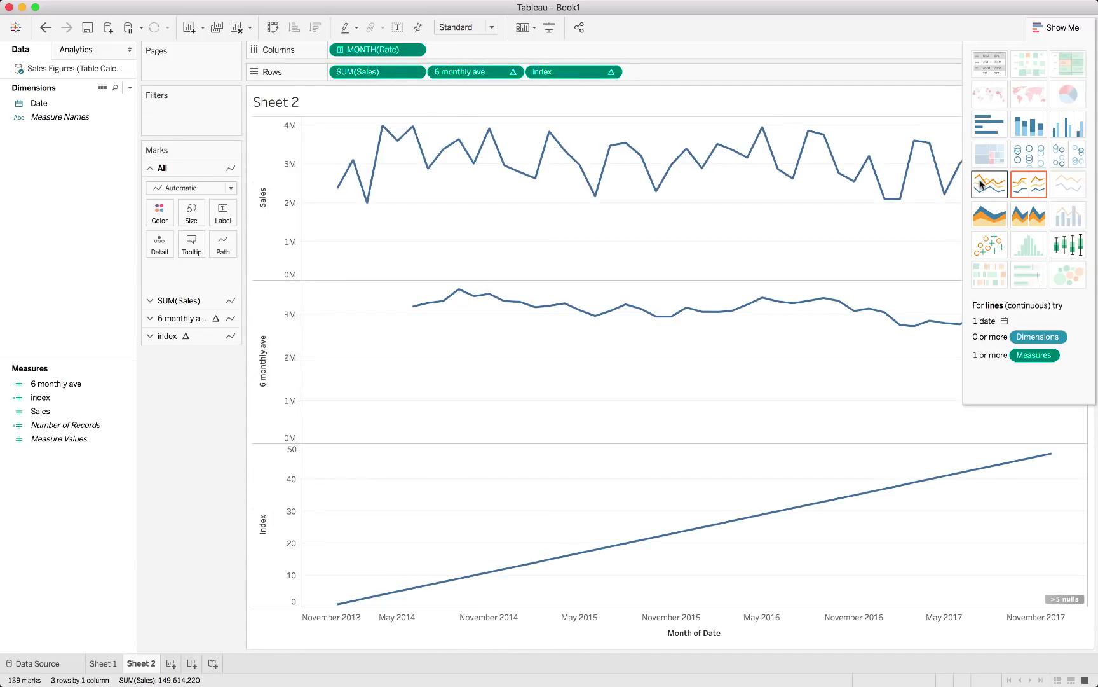
pyautogui.click(168, 336)
pyautogui.moveTo(572, 72); pyautogui.dragTo(203, 409)
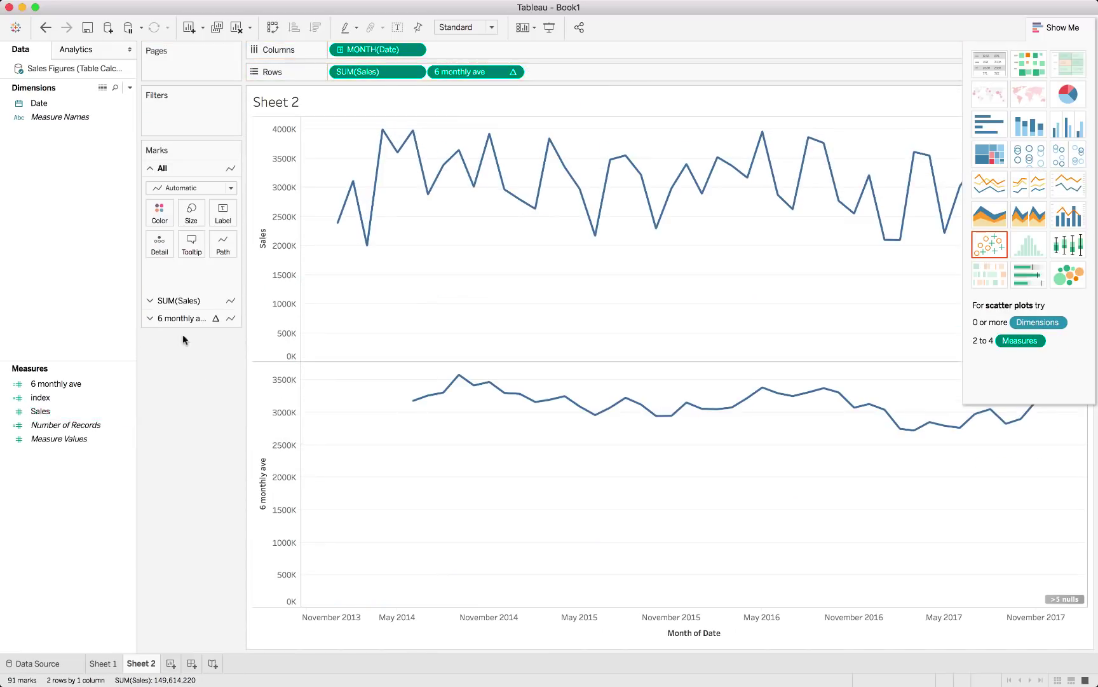
# Step: Try the Area mark type for Sales and hide the chart type suggestions
pyautogui.click(204, 301)
pyautogui.click(226, 206)
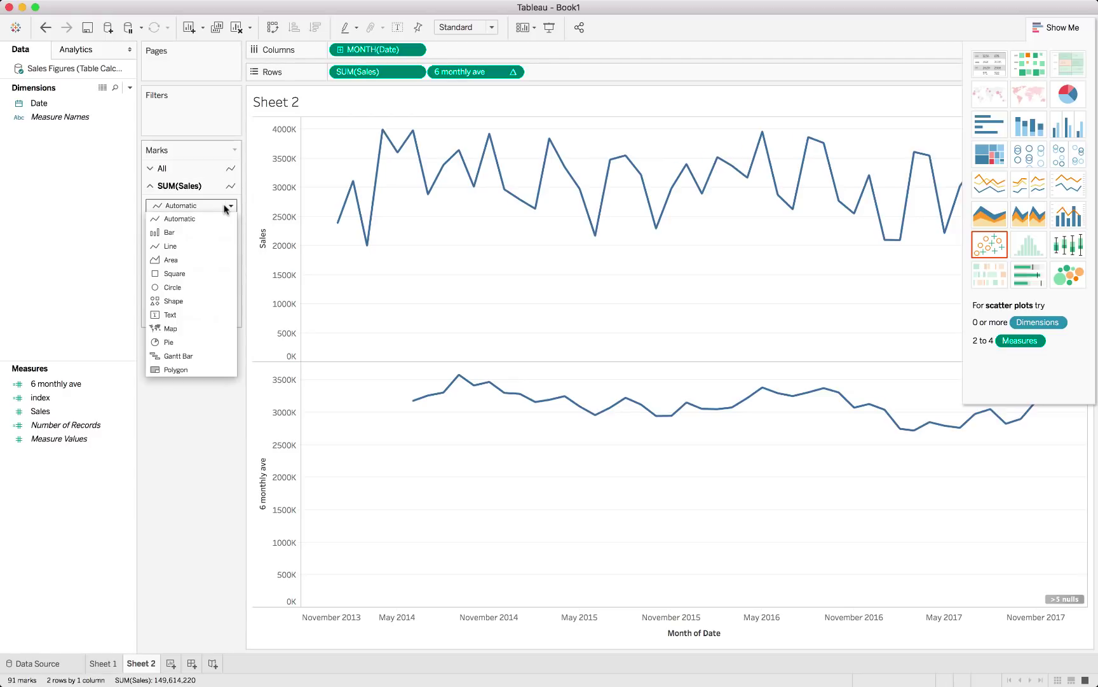
pyautogui.click(201, 260)
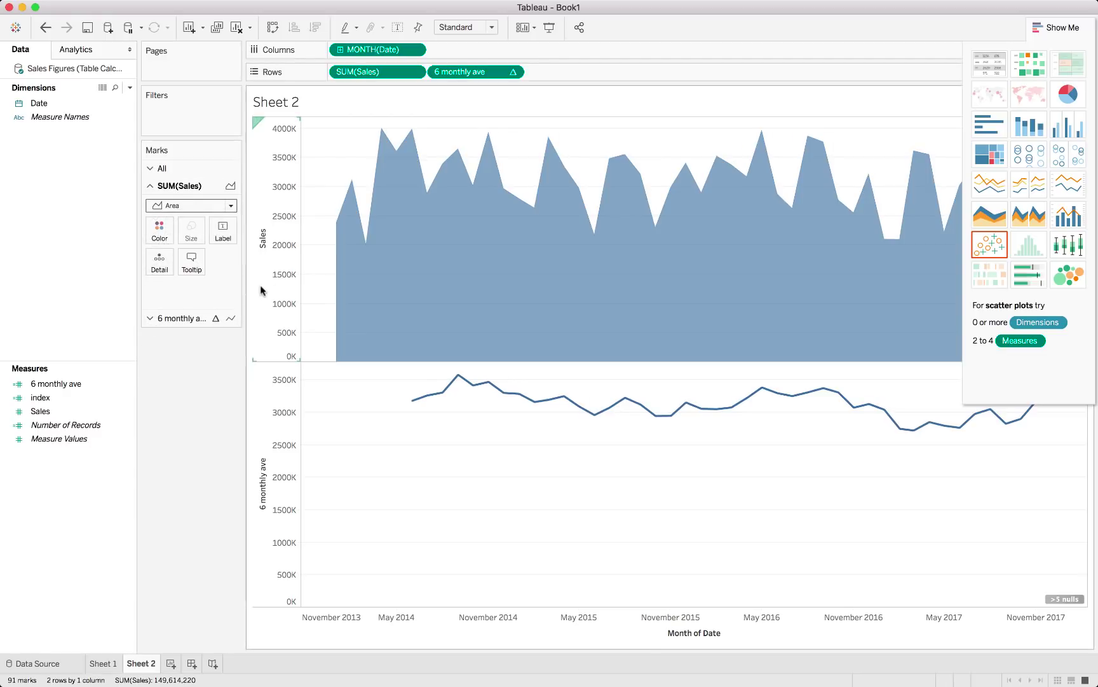
pyautogui.click(1046, 23)
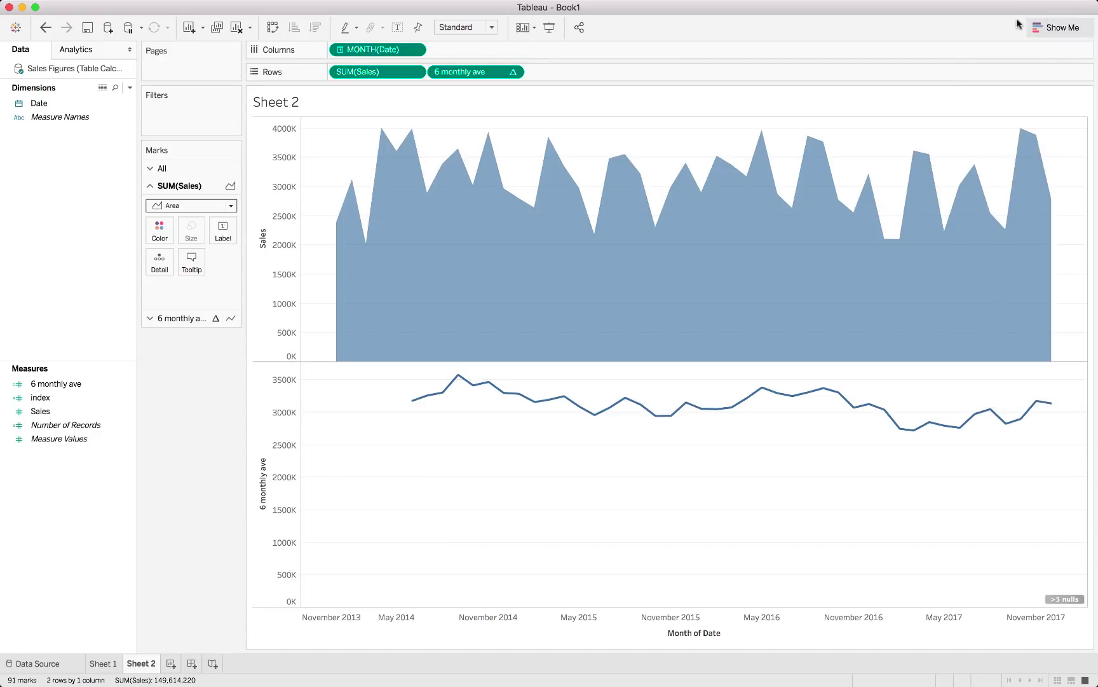
# Step: Try to combine 6 monthly ave with Sales on a dual axis
pyautogui.click(513, 73)
pyautogui.moveTo(509, 246)
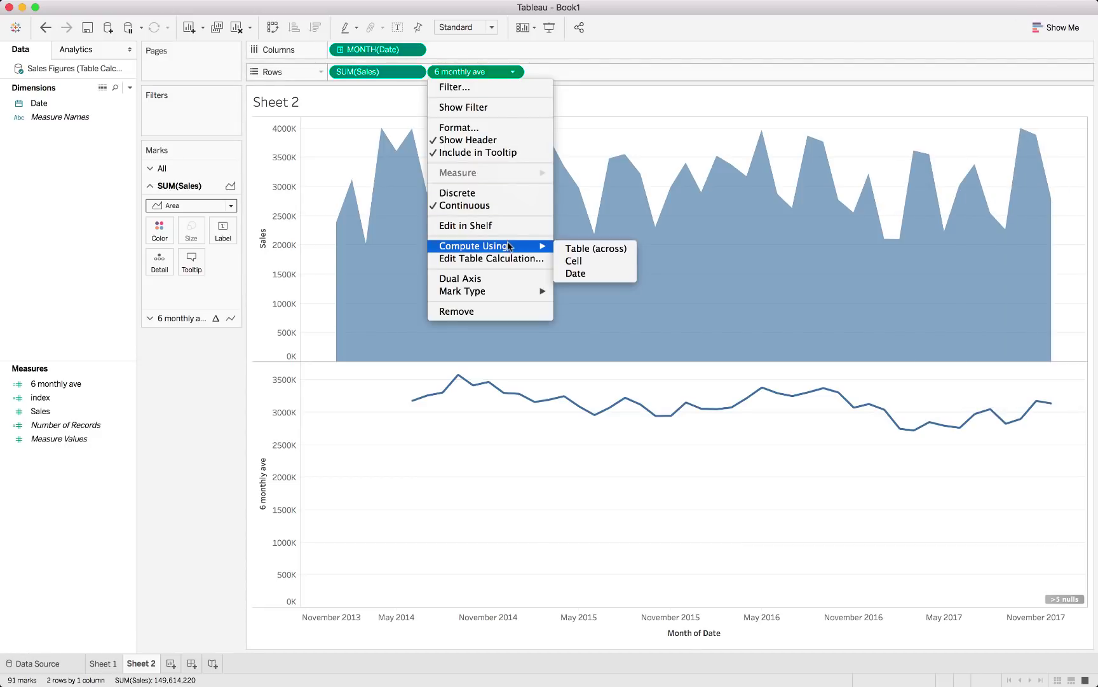
pyautogui.click(495, 284)
# Step: Undo the chart changes back to the monthly text table of index, Sales and 6 monthly ave
pyautogui.press('super+z')
pyautogui.press('super+z')
pyautogui.press('super+z')
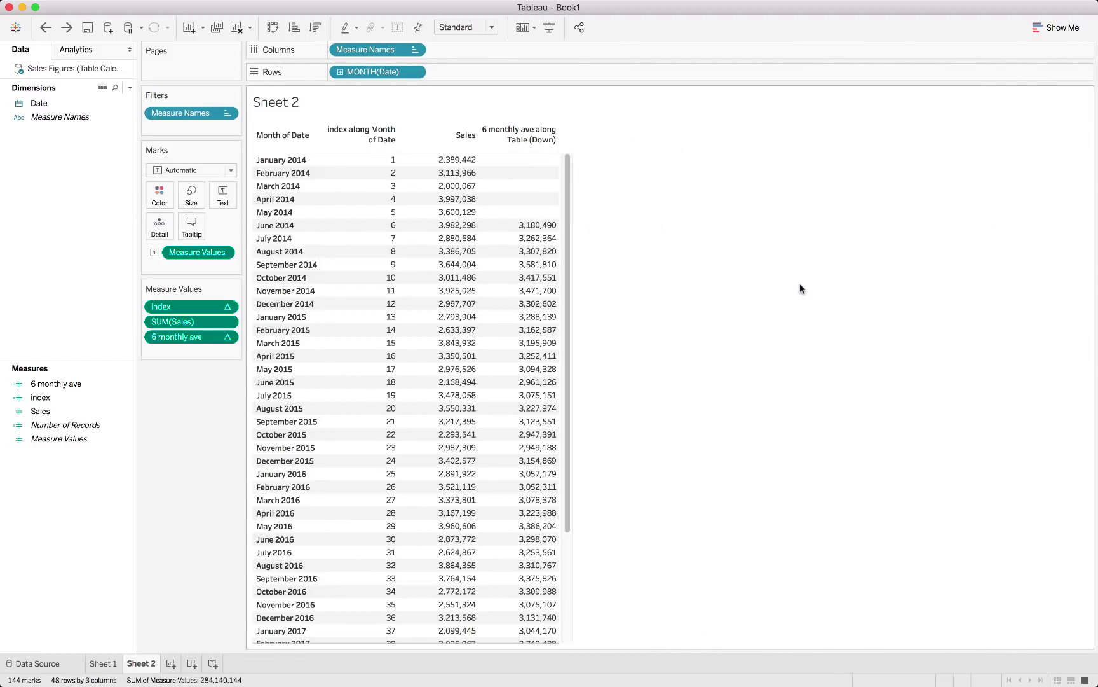
# Step: Rename Sheet 1, the sheet with the Sales area and moving average line chart, as "graph 6 month average"
pyautogui.click(110, 663)
pyautogui.click(138, 663)
pyautogui.click(103, 663)
pyautogui.click(131, 663)
pyautogui.click(103, 663)
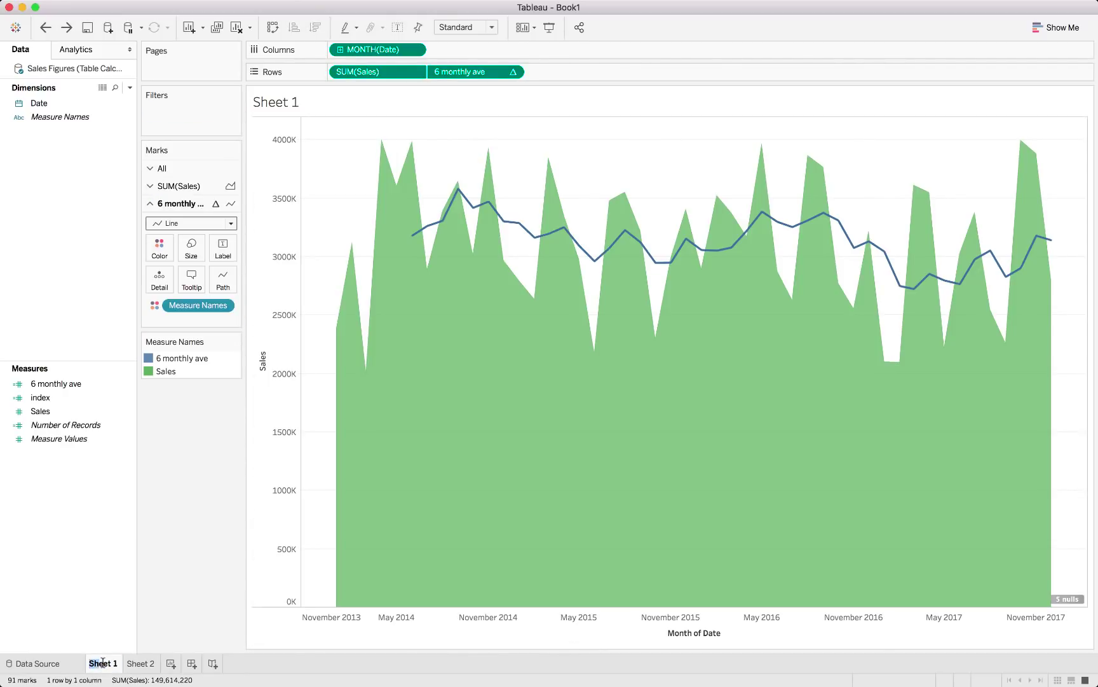
pyautogui.write('graph 6 m')
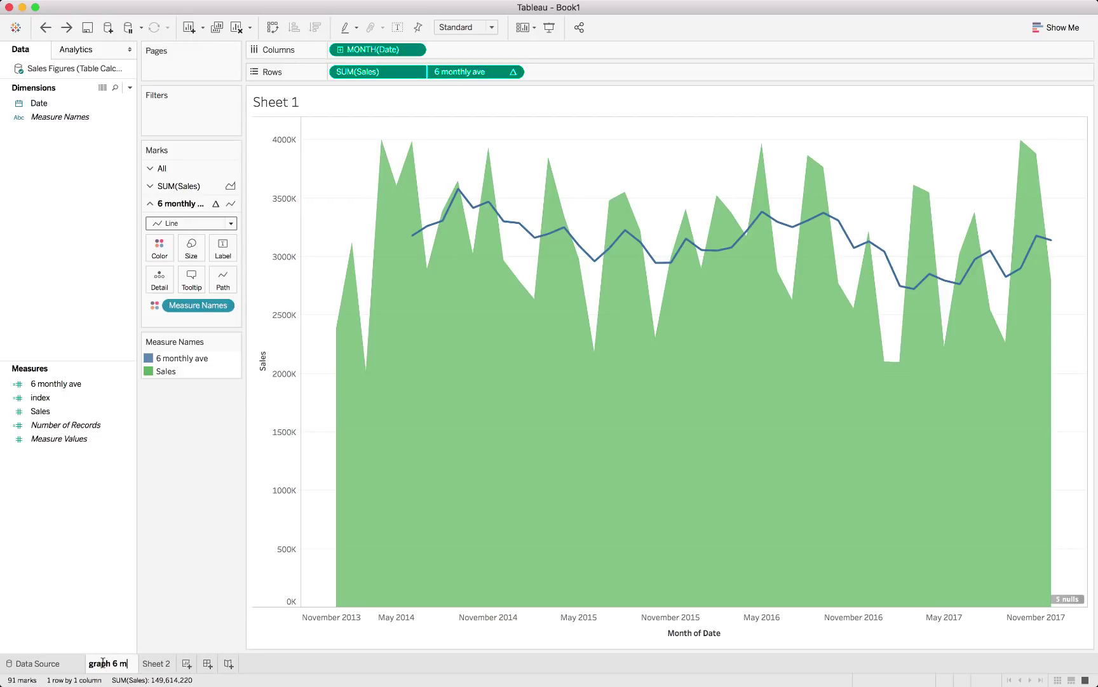
pyautogui.write('onth averga')
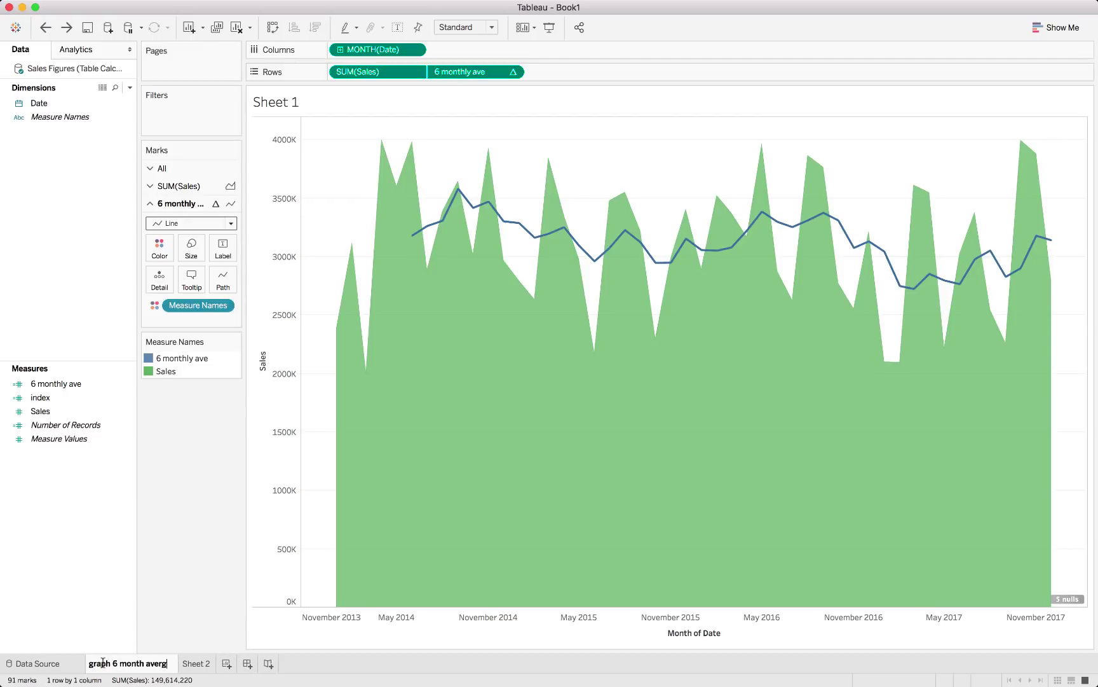
pyautogui.press('BackSpace')
pyautogui.press('BackSpace')
pyautogui.write('age')
pyautogui.press('Return')
# Step: Rename Sheet 2, the monthly text table sheet, as "table 6 month average"
pyautogui.click(204, 664)
pyautogui.doubleClick(205, 663)
pyautogui.write('table 6 month average')
pyautogui.press('Return')
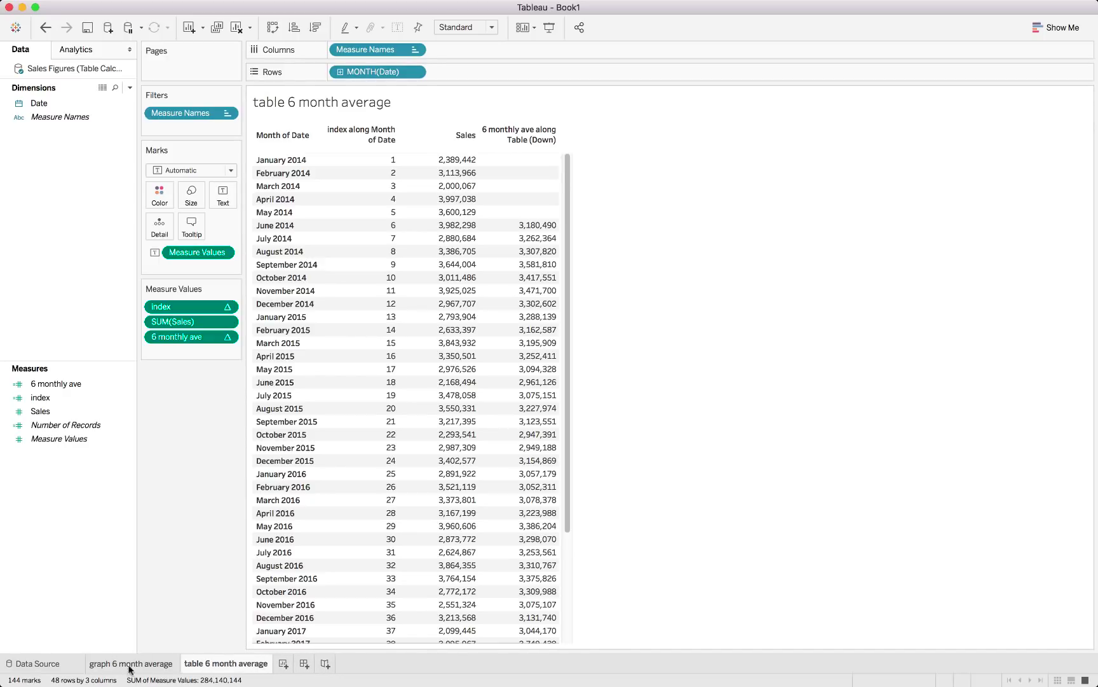
# Step: Duplicate the graph 6 month average sheet and remove 6 monthly ave from Rows in the copy
pyautogui.click(152, 665)
pyautogui.rightClick(153, 665)
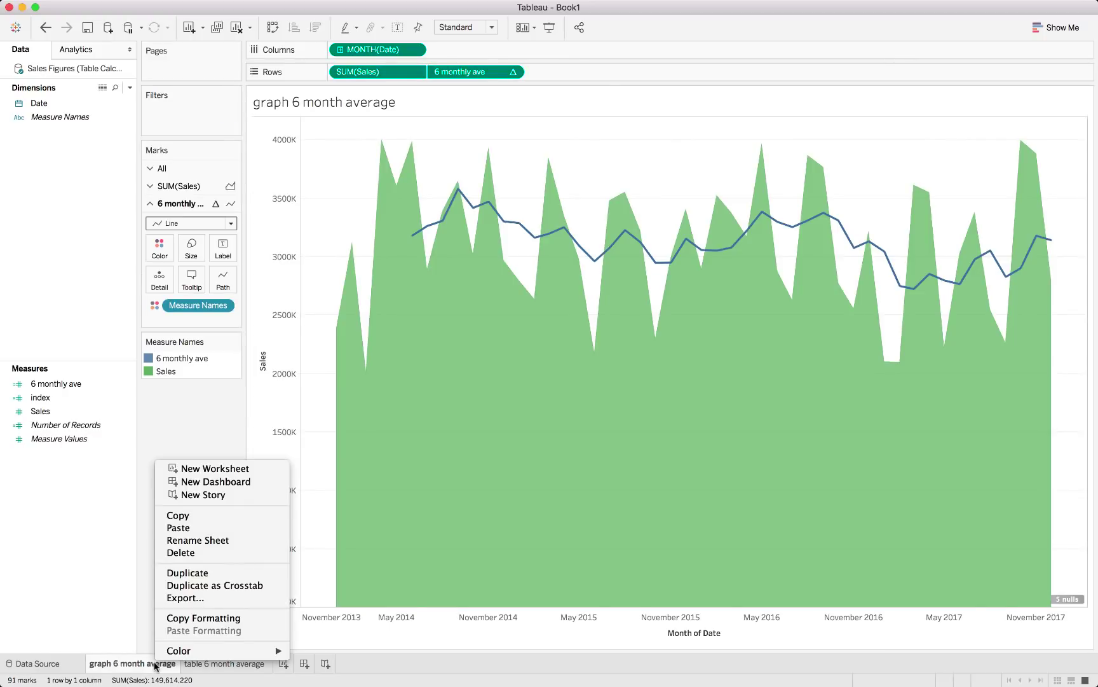
pyautogui.click(228, 572)
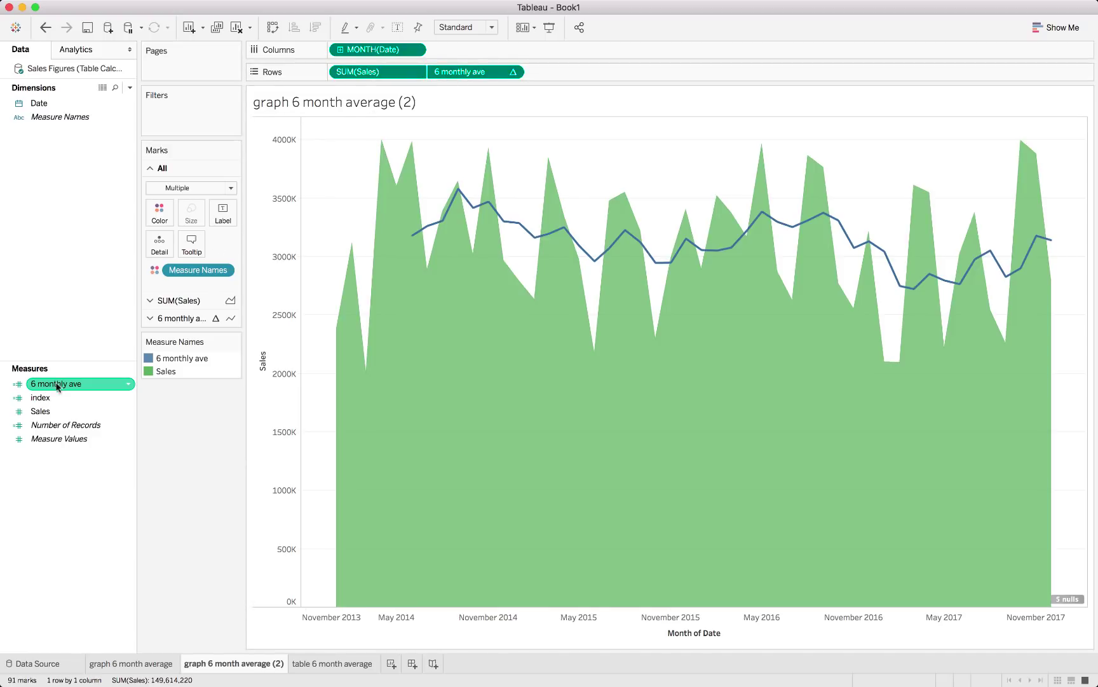
pyautogui.moveTo(464, 71); pyautogui.dragTo(91, 490)
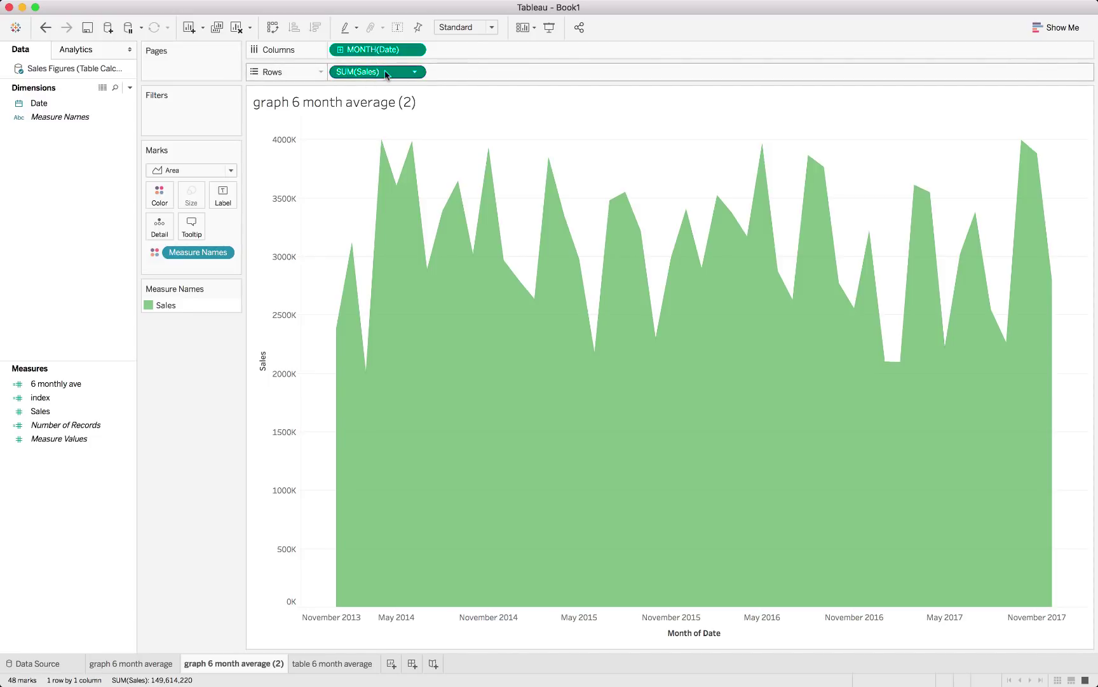
# Step: Add a second SUM(Sales) to Rows and give it a table calculation of type Moving Calculation
pyautogui.moveTo(385, 74); pyautogui.dragTo(495, 72)
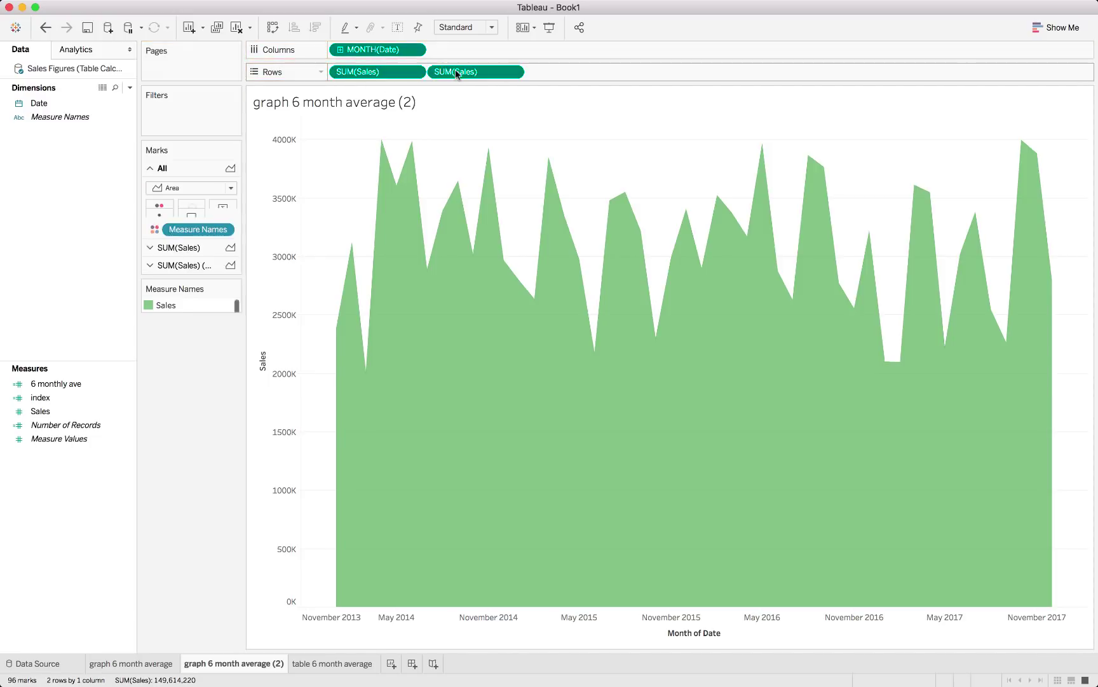
pyautogui.click(513, 73)
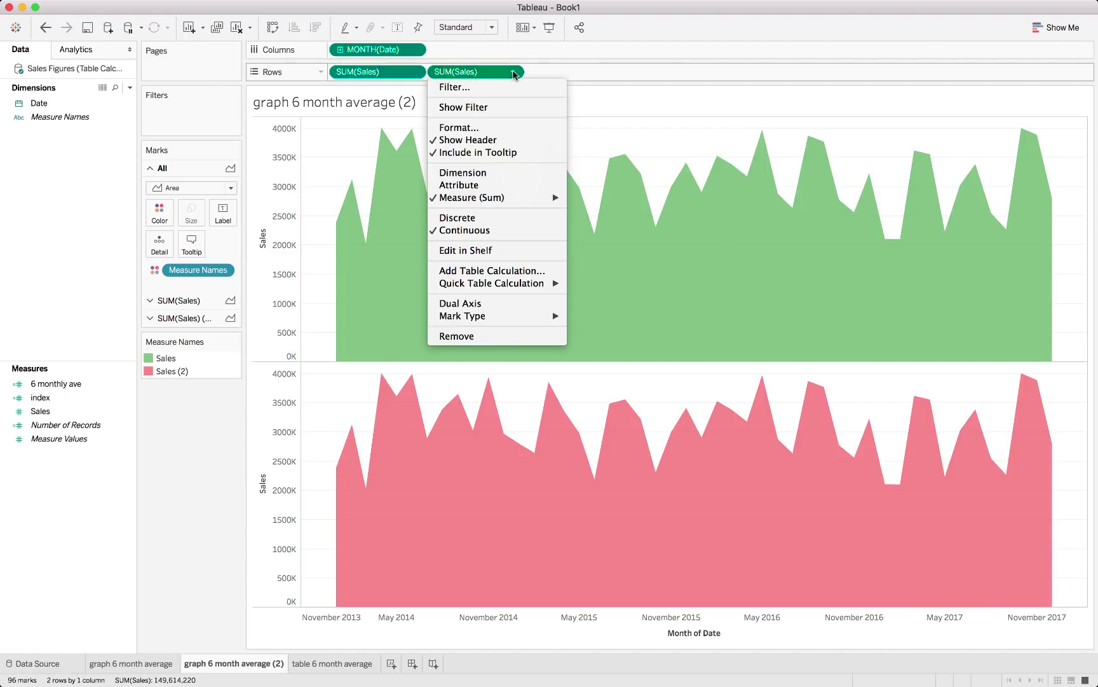
pyautogui.click(520, 275)
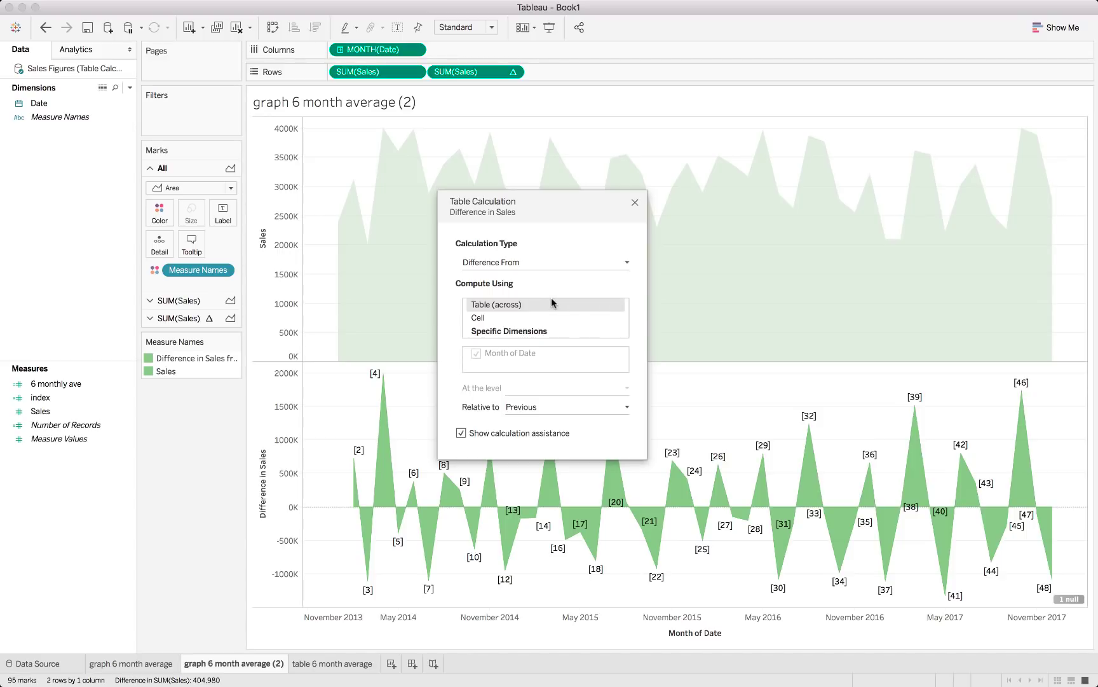
pyautogui.click(586, 263)
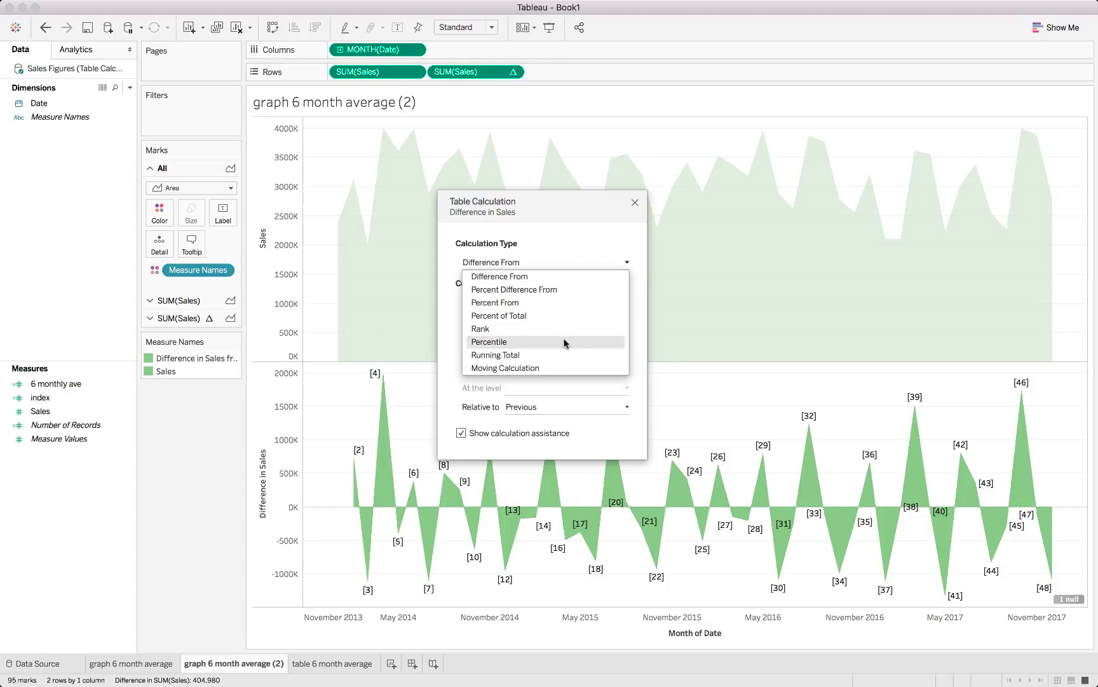
pyautogui.click(555, 367)
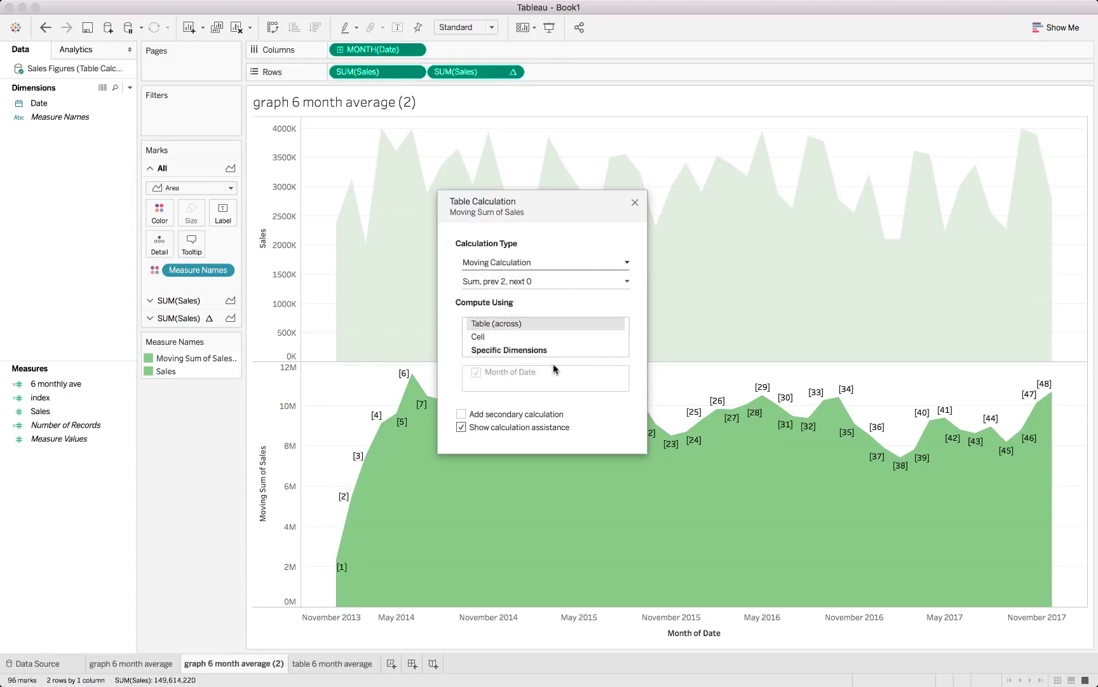
# Step: Summarize the moving calculation using Average with 5 previous values
pyautogui.click(509, 283)
pyautogui.click(505, 318)
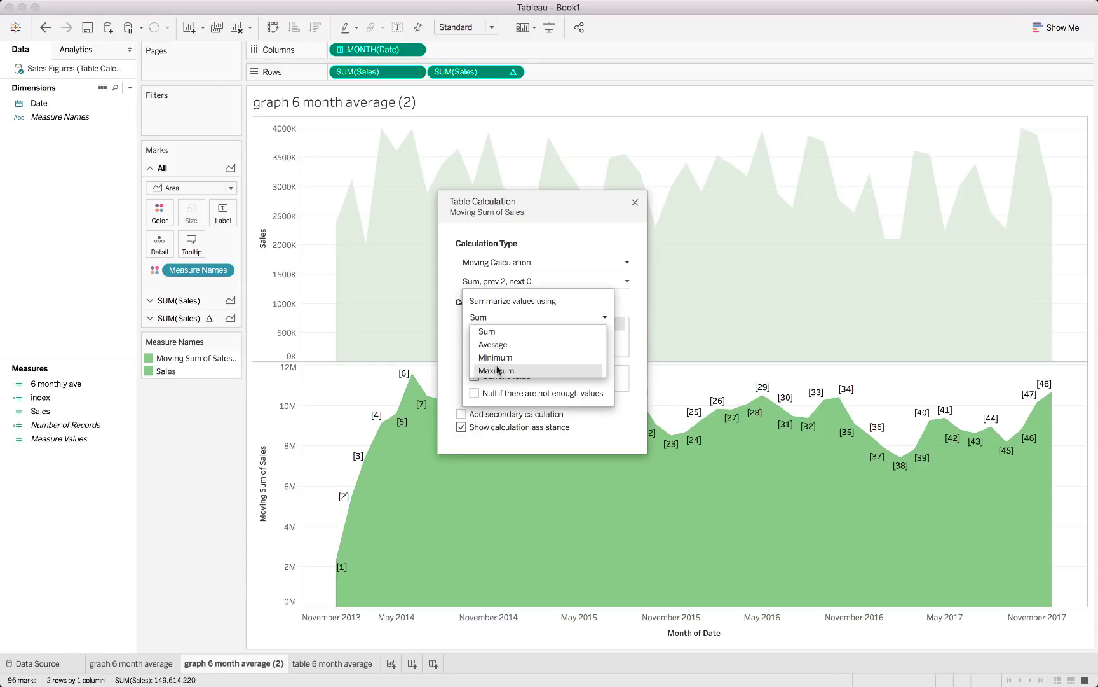
pyautogui.click(510, 344)
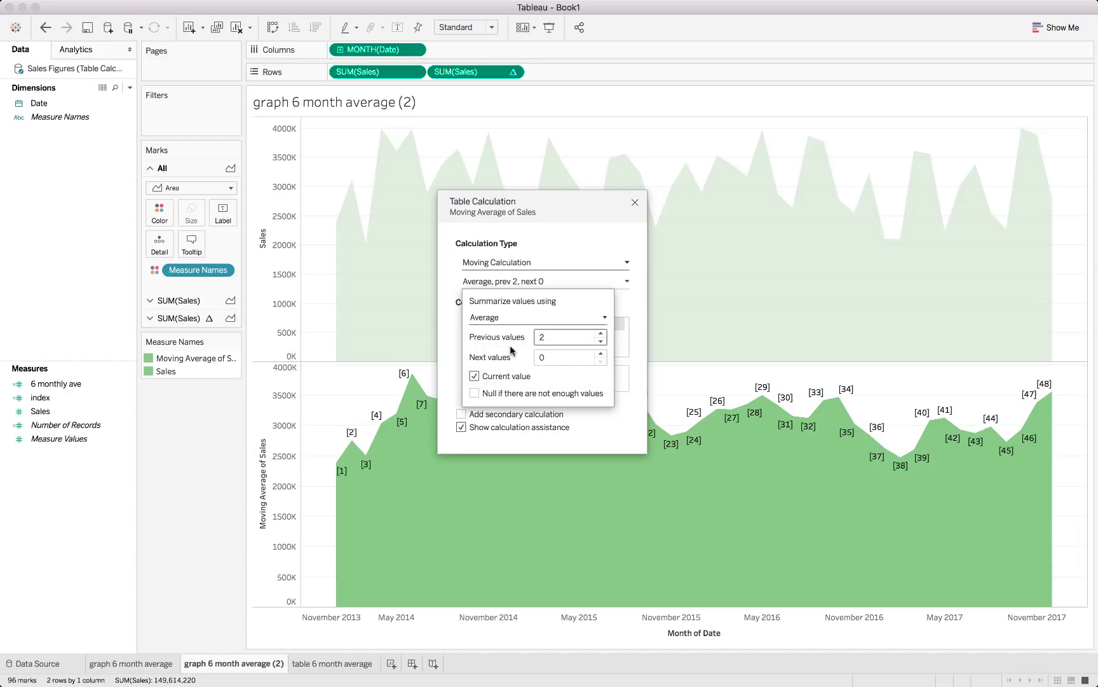
pyautogui.click(601, 334)
pyautogui.click(601, 335)
pyautogui.click(602, 335)
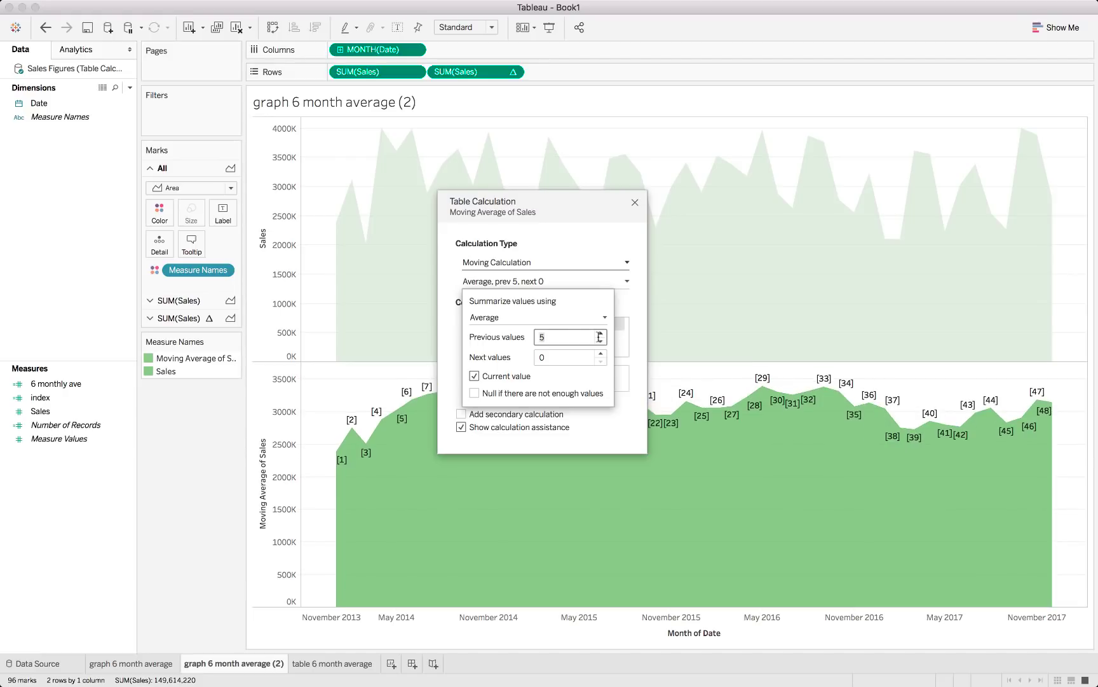
# Step: Try excluding the current value from the moving average, and include it again
pyautogui.click(474, 376)
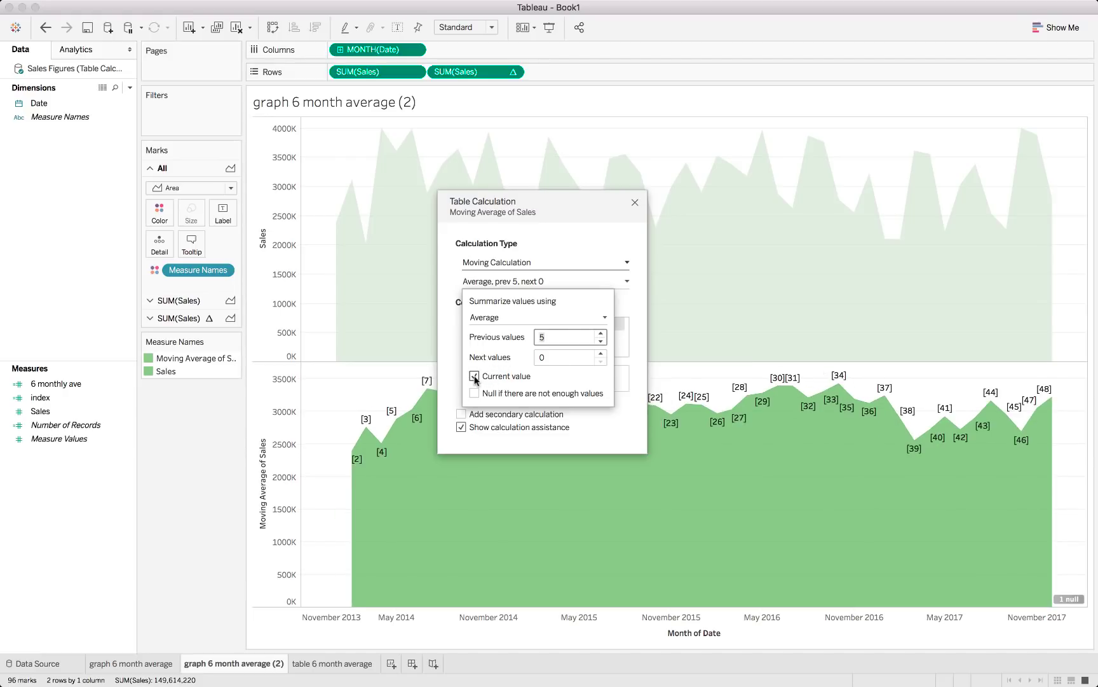
pyautogui.click(474, 376)
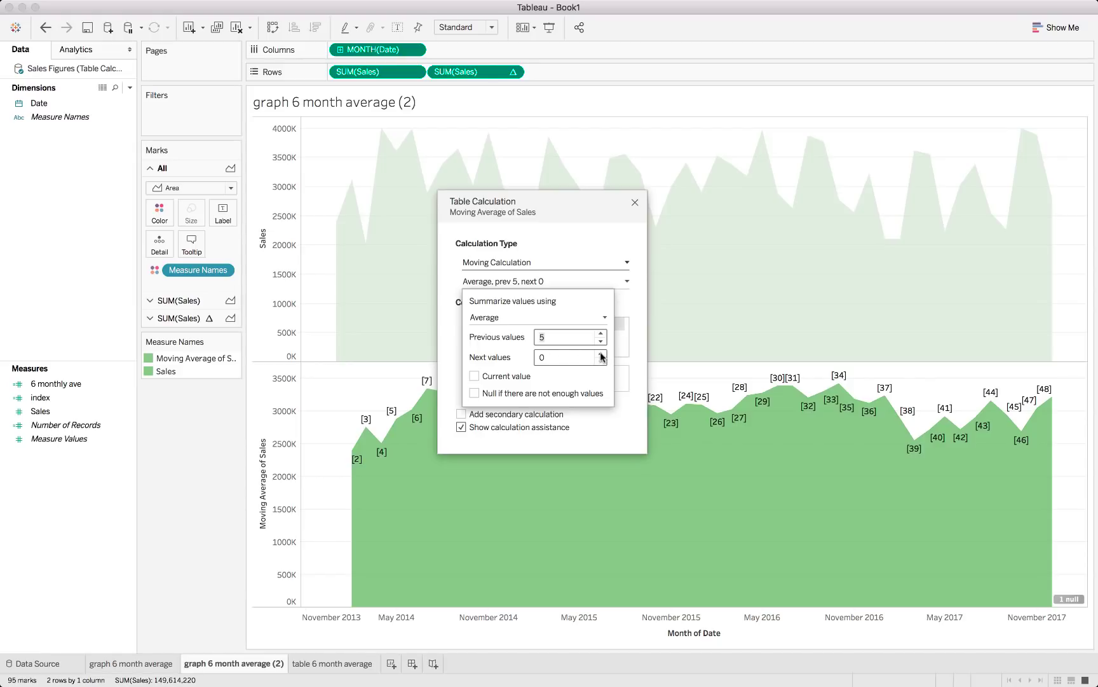
pyautogui.click(601, 353)
pyautogui.click(505, 376)
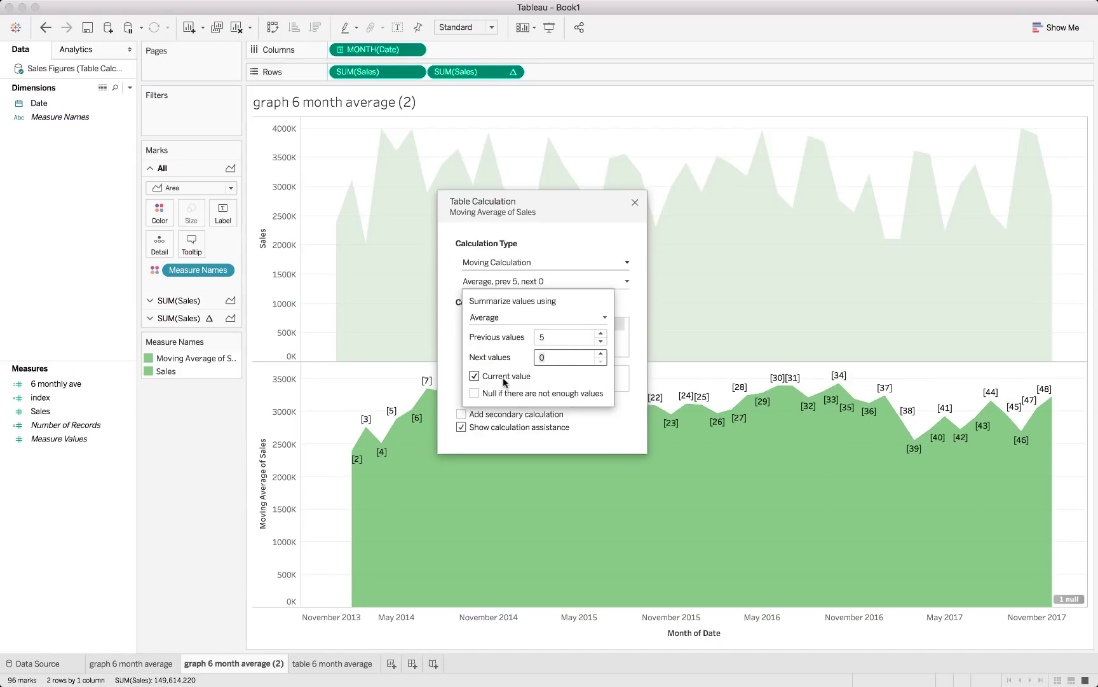
# Step: Make the moving average return null if there are not enough values
pyautogui.click(490, 393)
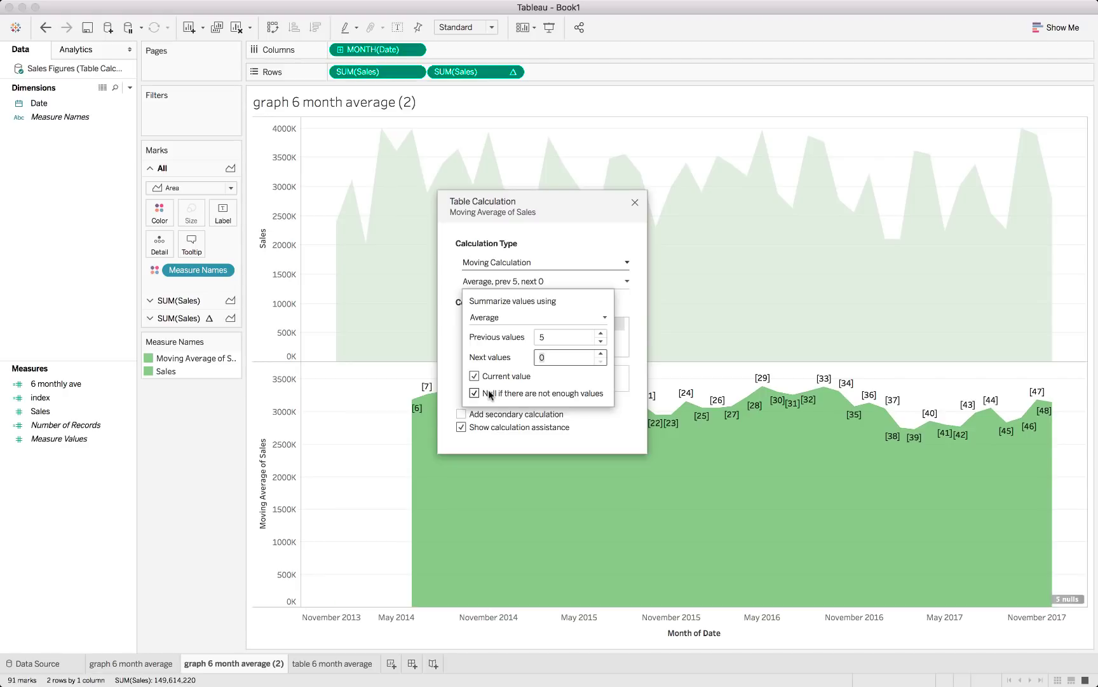
pyautogui.click(490, 394)
pyautogui.click(490, 393)
pyautogui.click(490, 393)
pyautogui.click(490, 394)
pyautogui.click(621, 325)
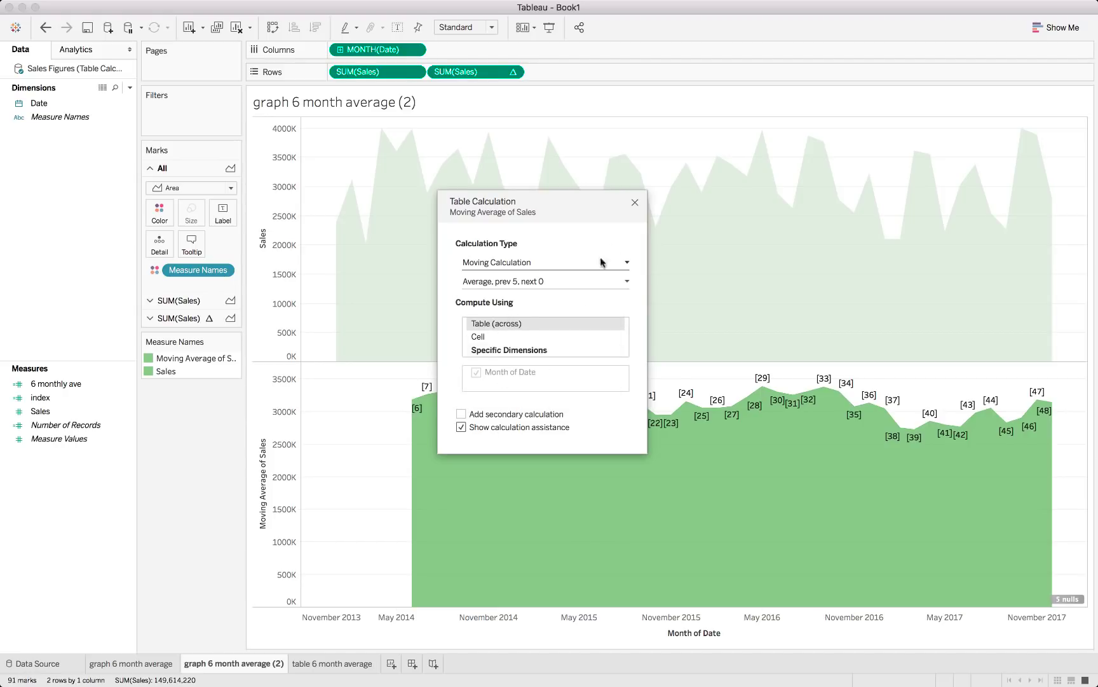
# Step: Move the Table Calculation dialog aside to examine the calculation assistance on the moving average chart, and close it
pyautogui.click(491, 427)
pyautogui.moveTo(717, 420)
pyautogui.moveTo(586, 195); pyautogui.dragTo(807, 146)
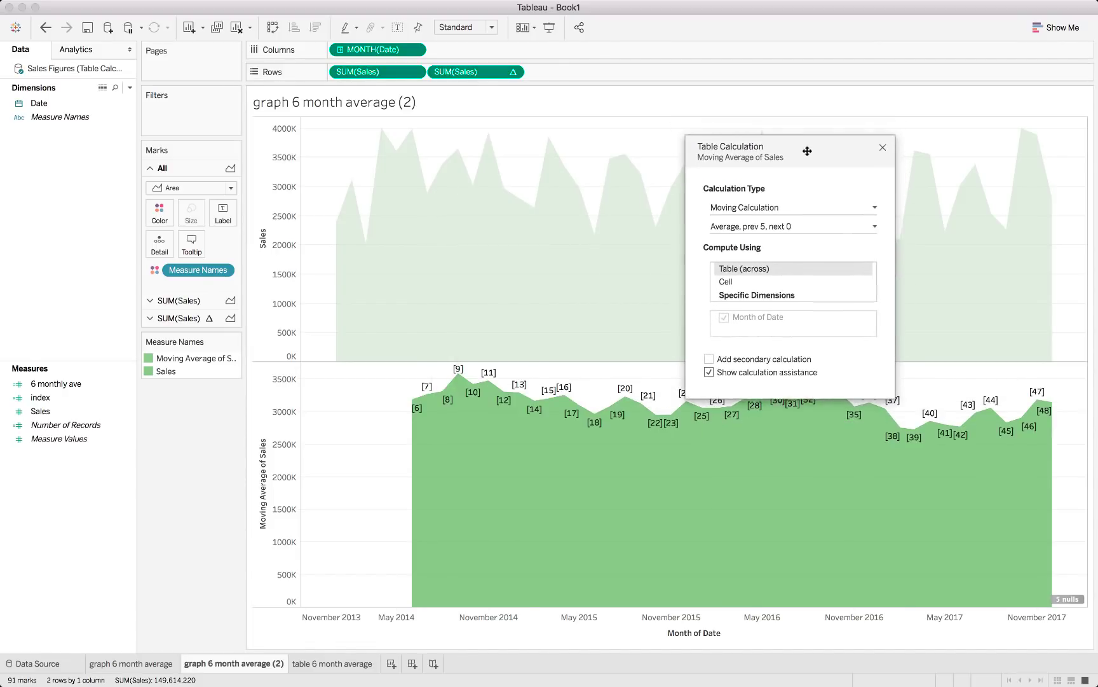
pyautogui.click(882, 142)
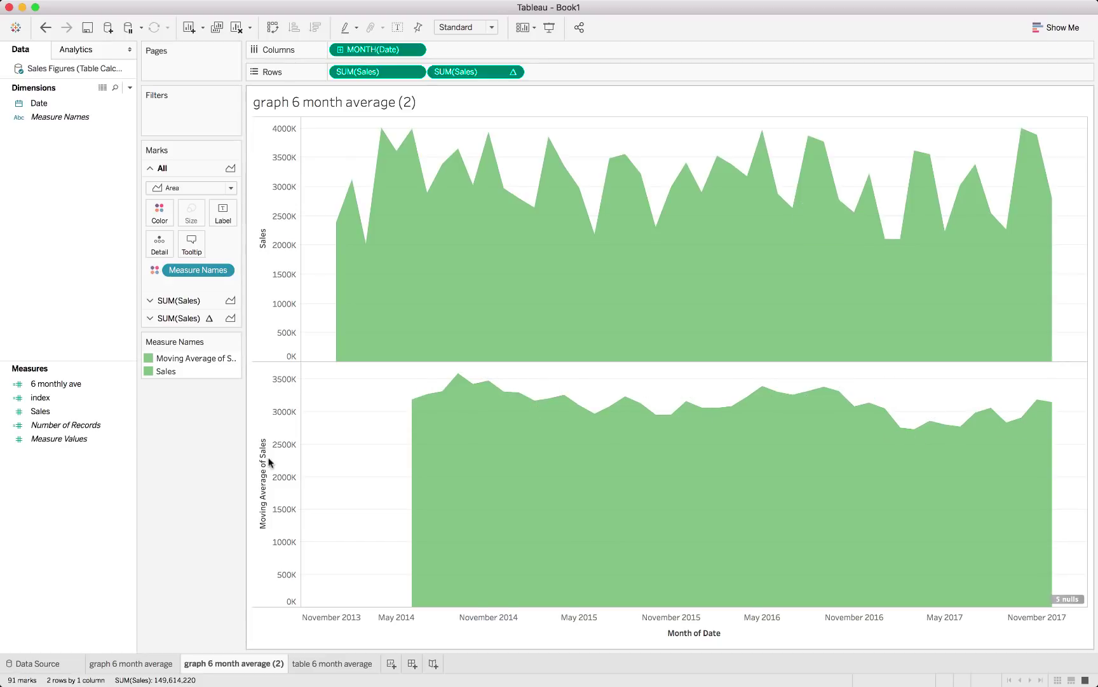
# Step: Change the mark type of the moving average SUM(Sales) to Line
pyautogui.click(200, 319)
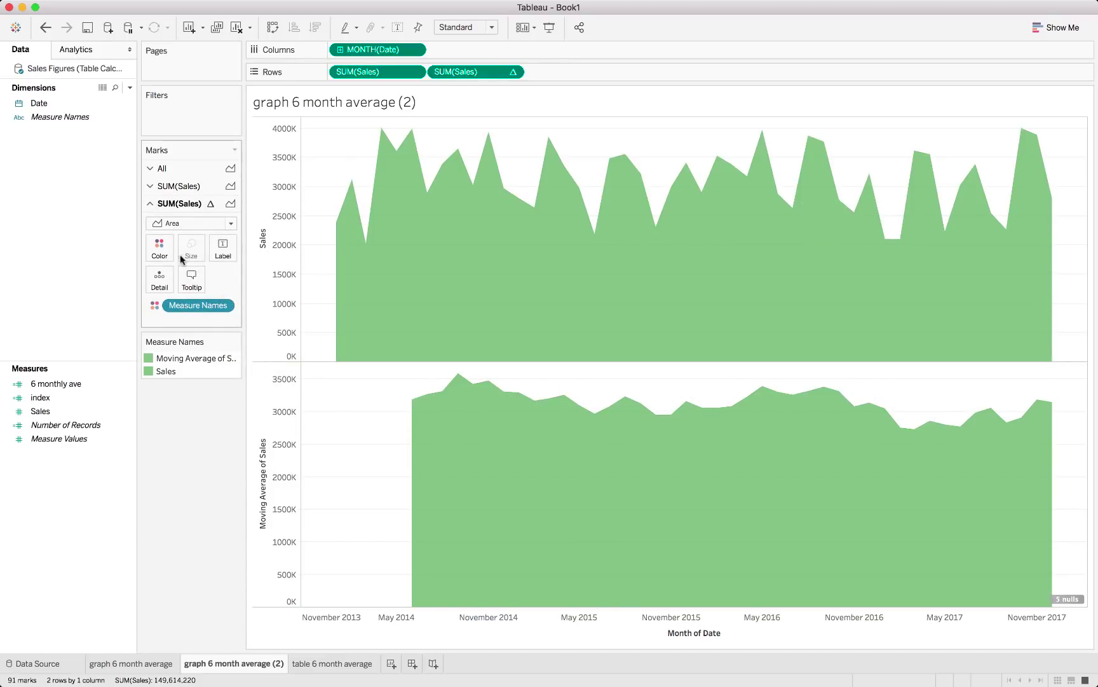
pyautogui.click(188, 223)
pyautogui.click(180, 263)
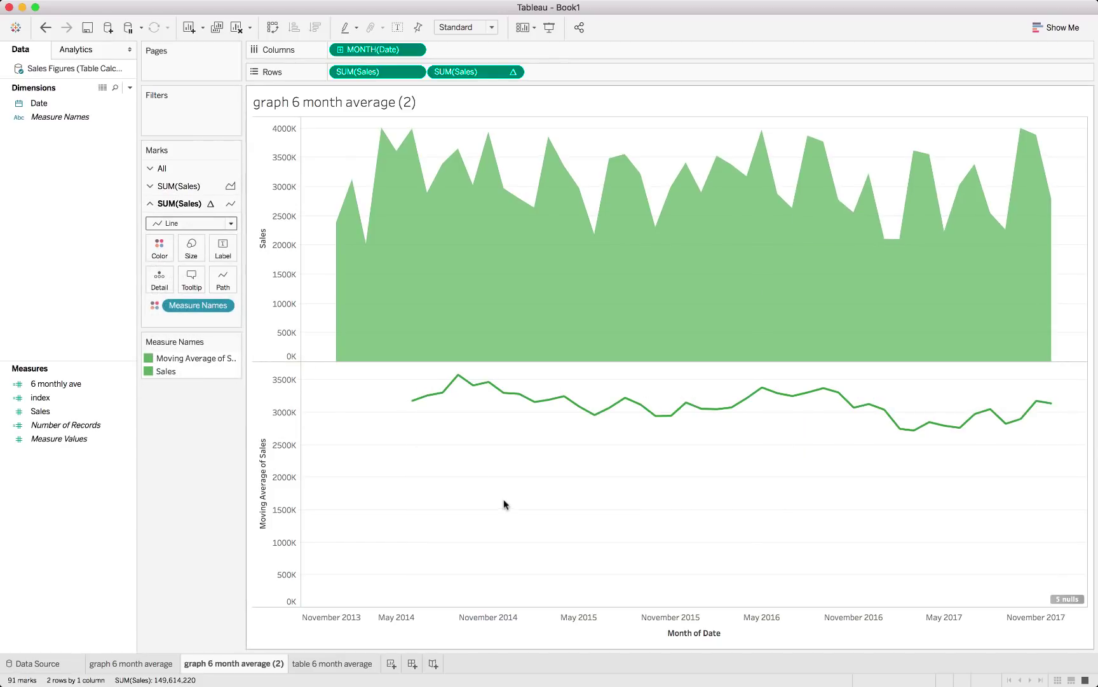
pyautogui.click(513, 72)
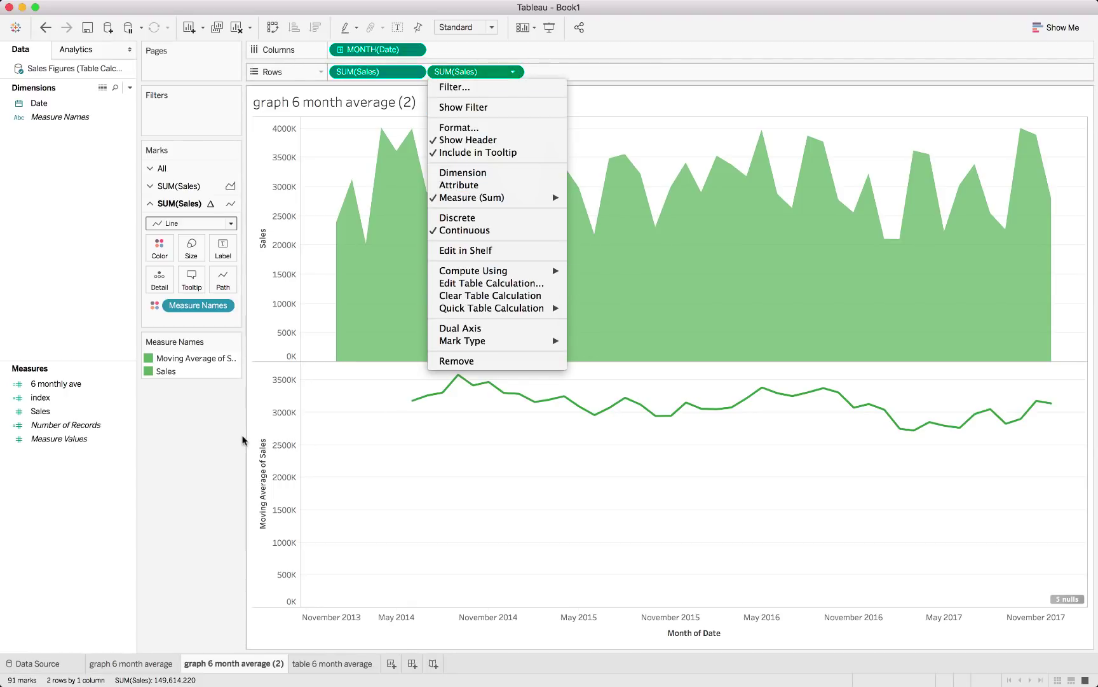
pyautogui.click(211, 430)
# Step: Assign blue from the Automatic palette to the Moving Average of Sales item in the Measure Names colors
pyautogui.doubleClick(154, 372)
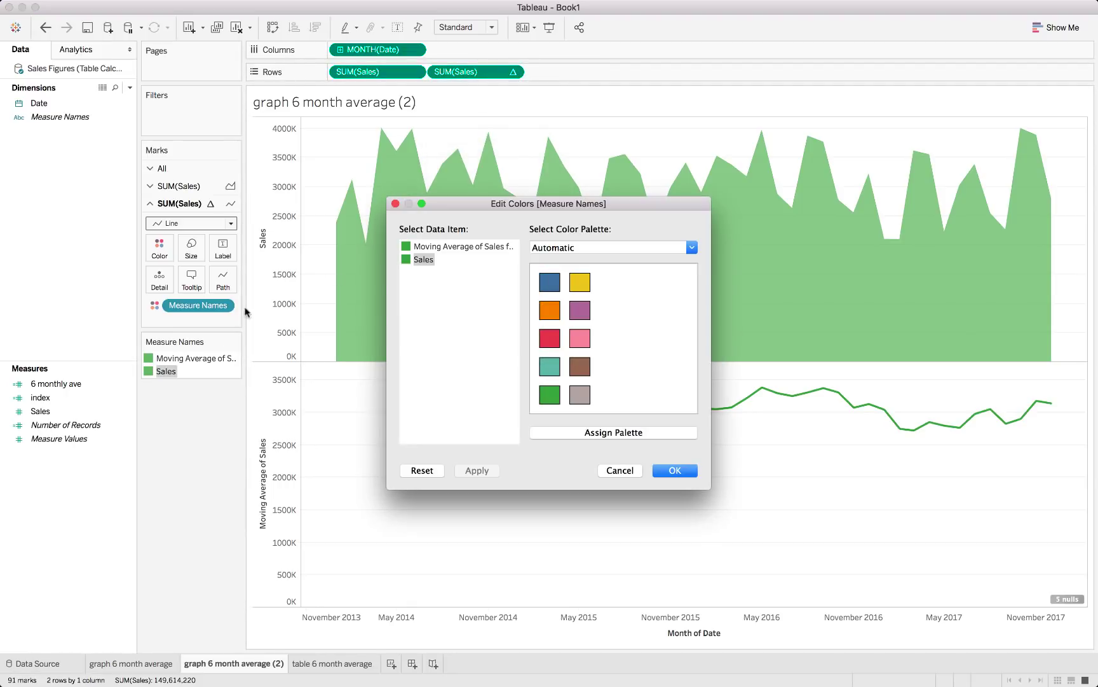
pyautogui.click(469, 246)
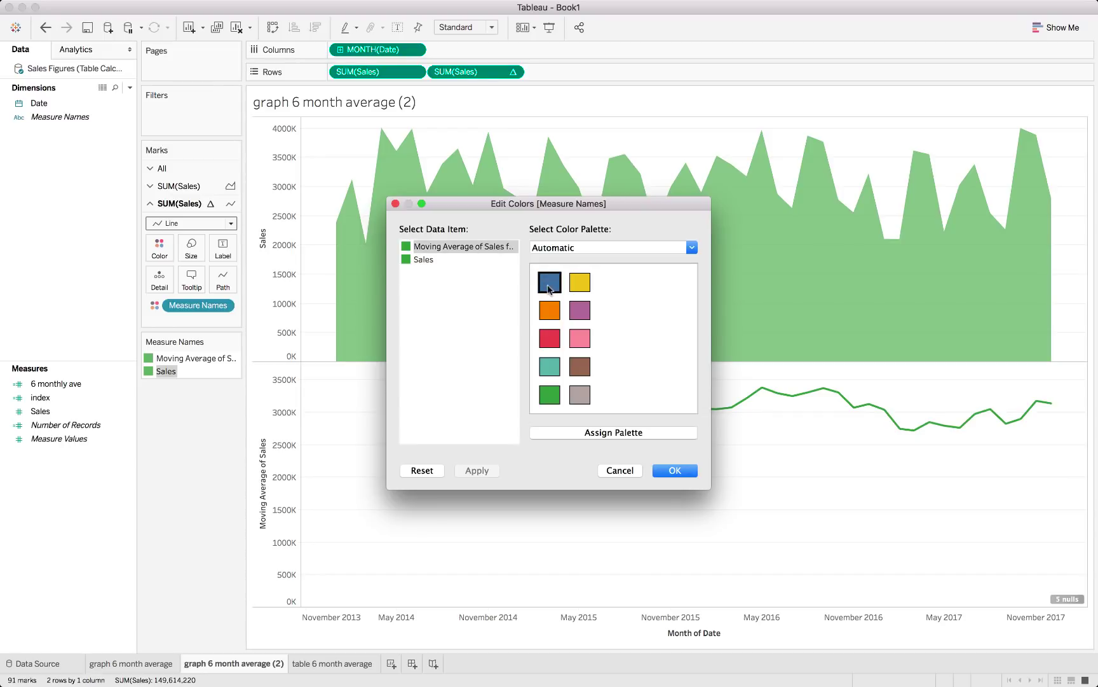
pyautogui.click(424, 259)
pyautogui.click(458, 246)
pyautogui.click(549, 283)
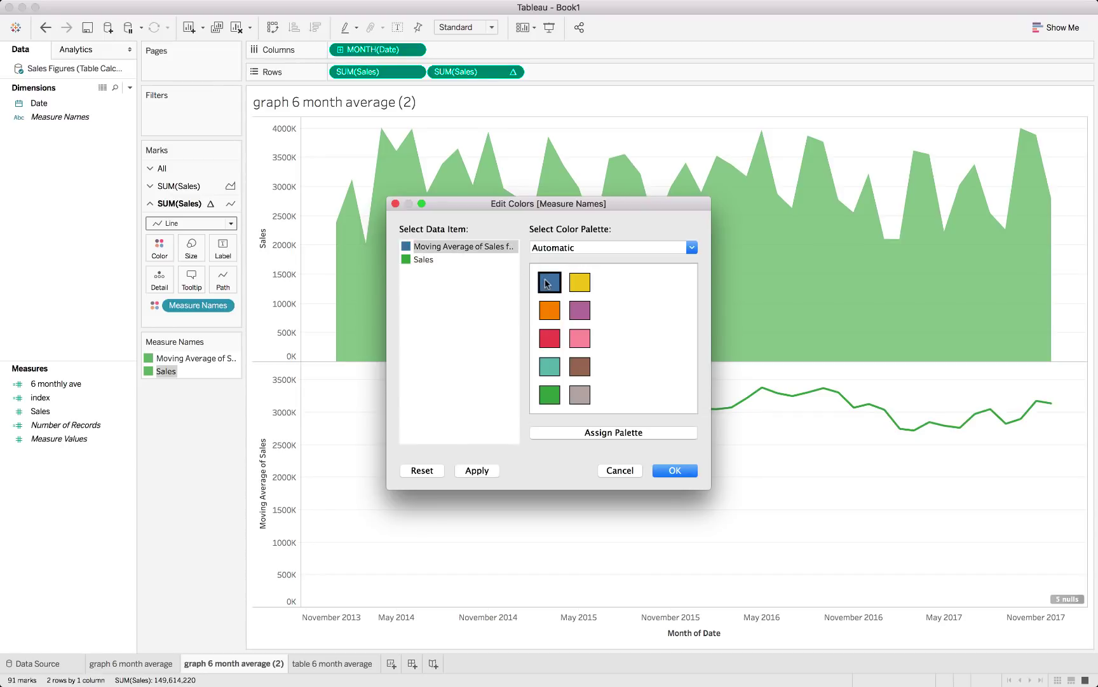
pyautogui.click(675, 471)
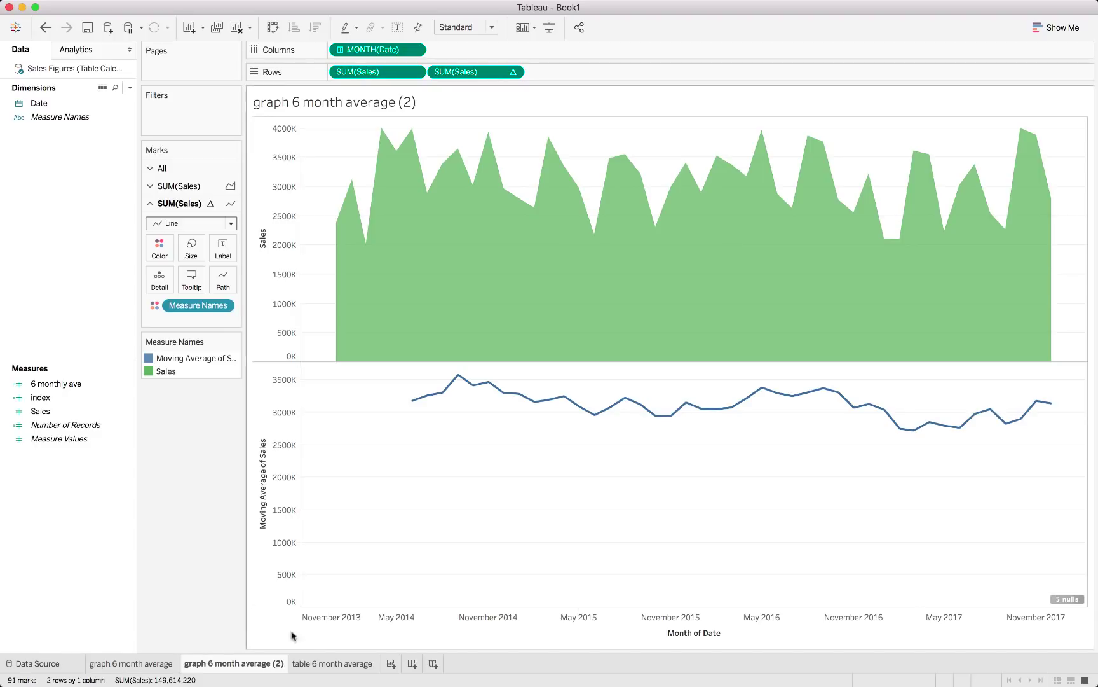
# Step: On the table 6 month average sheet, examine the 6 monthly ave table calculation with calculation assistance, selecting its June 2014 value
pyautogui.click(337, 663)
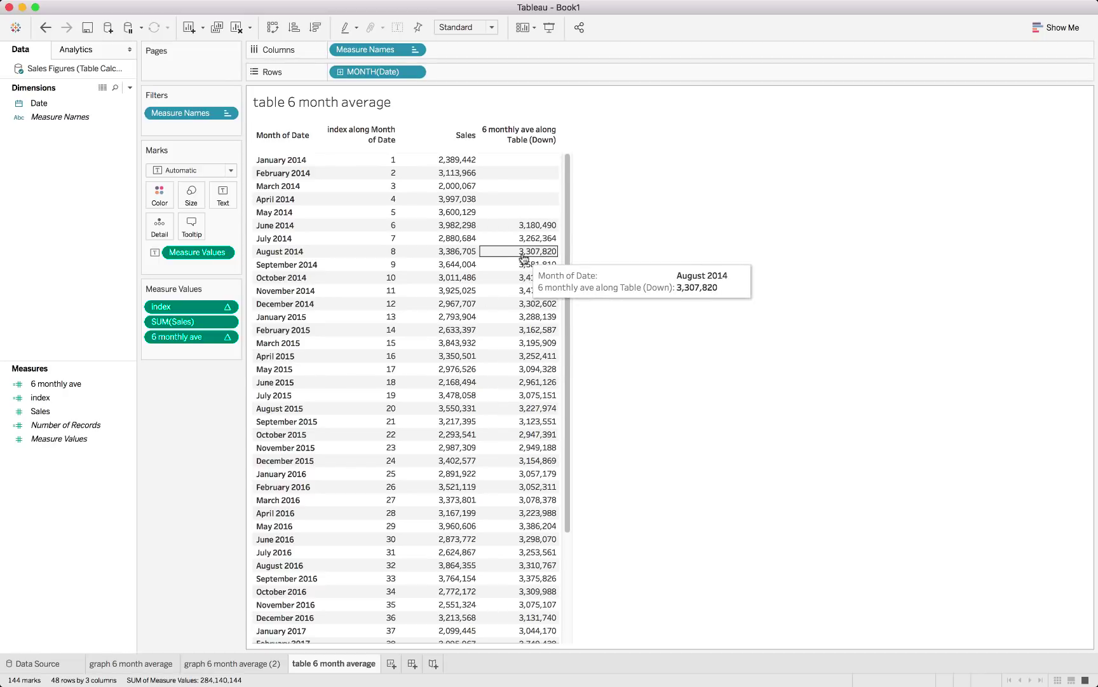
pyautogui.click(229, 338)
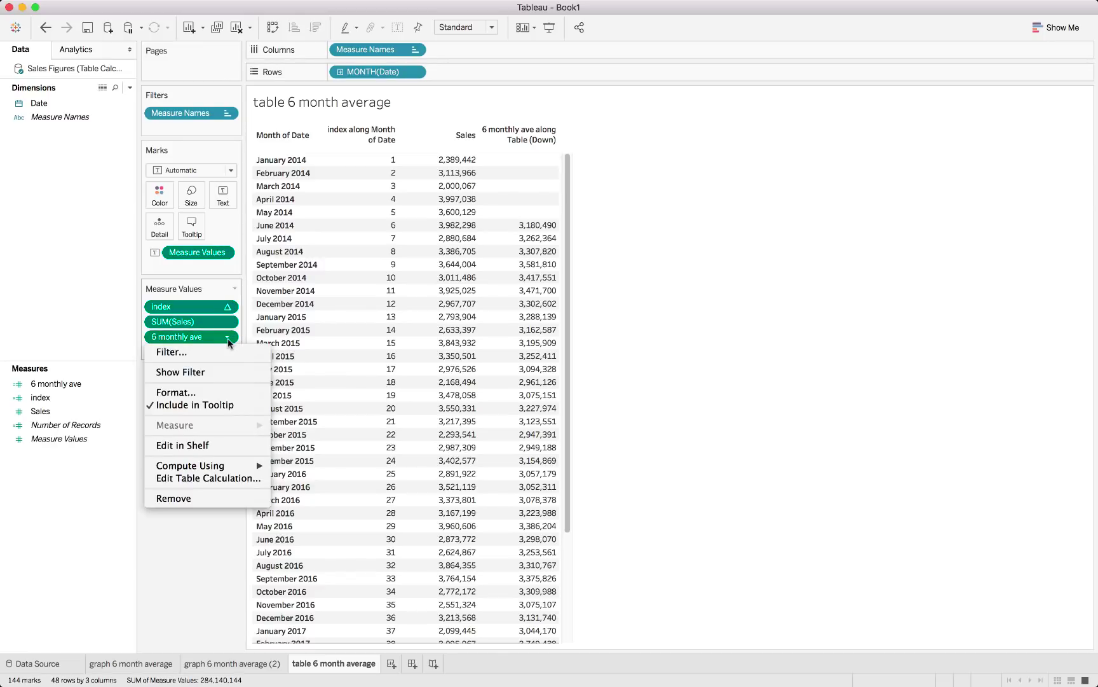
pyautogui.click(210, 478)
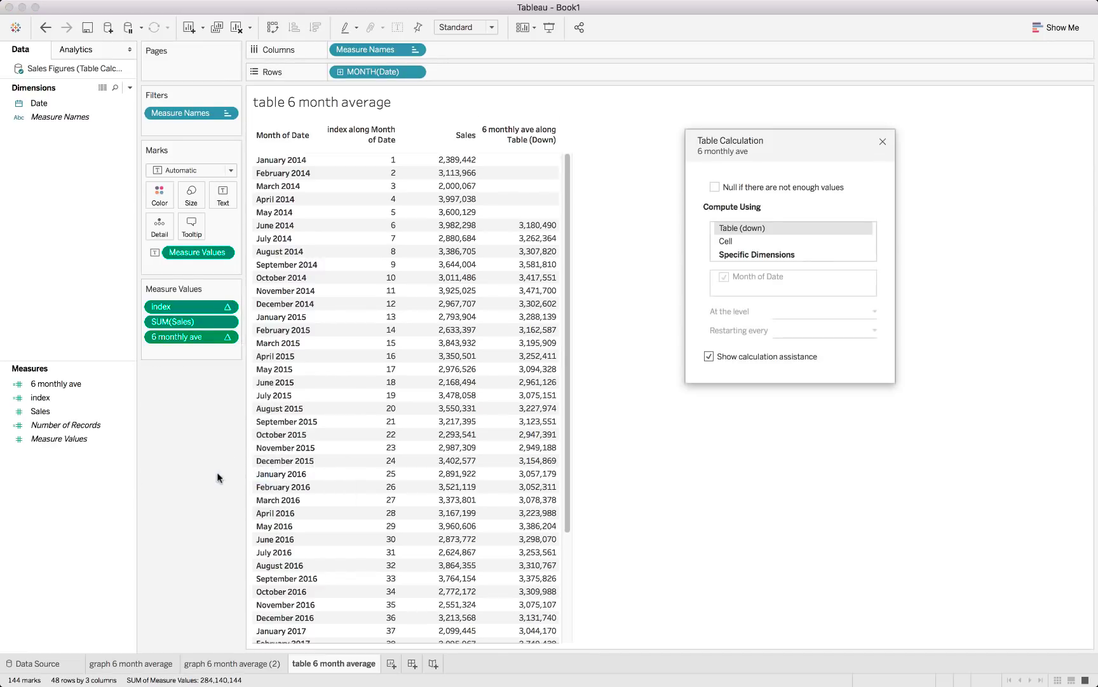
pyautogui.click(754, 358)
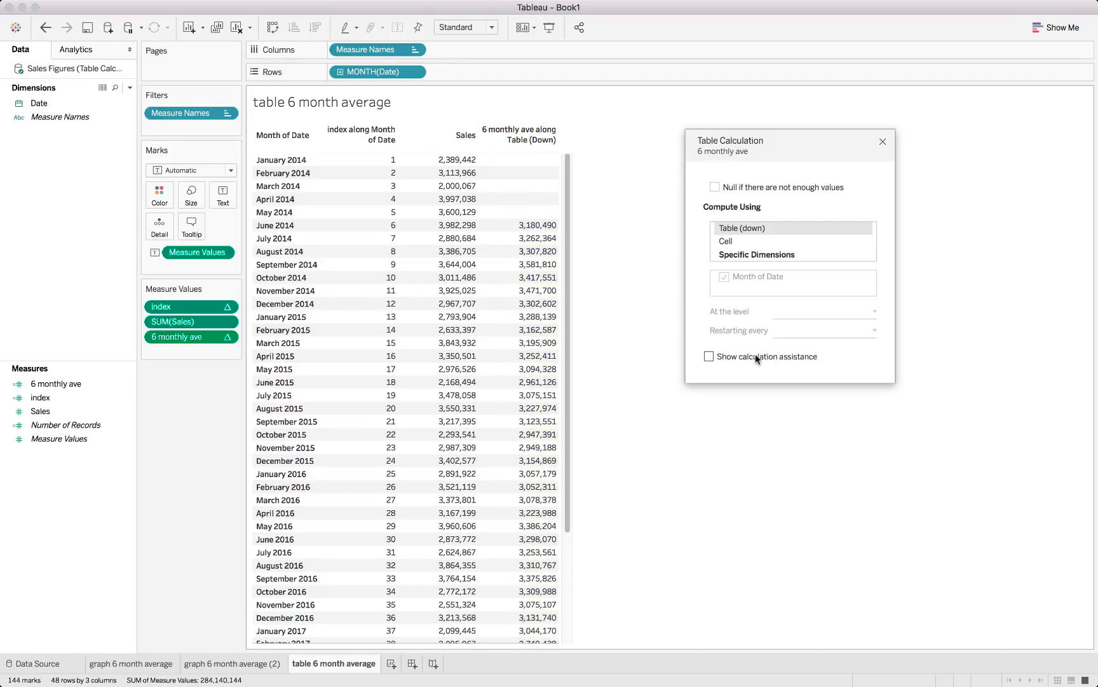
pyautogui.click(756, 355)
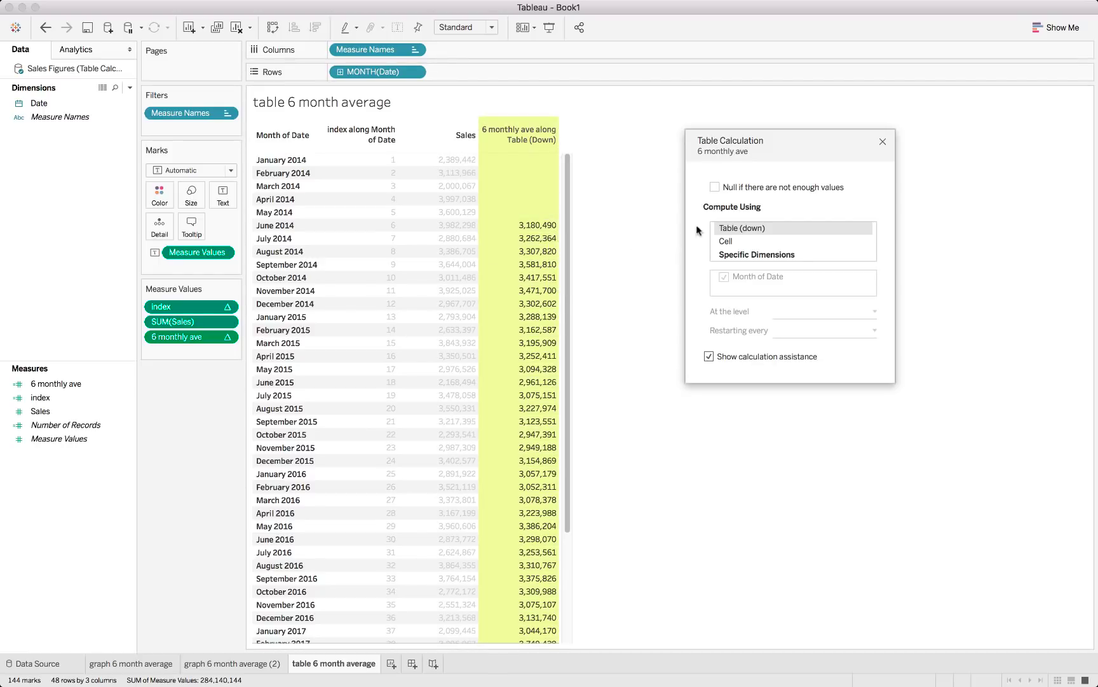
pyautogui.click(530, 227)
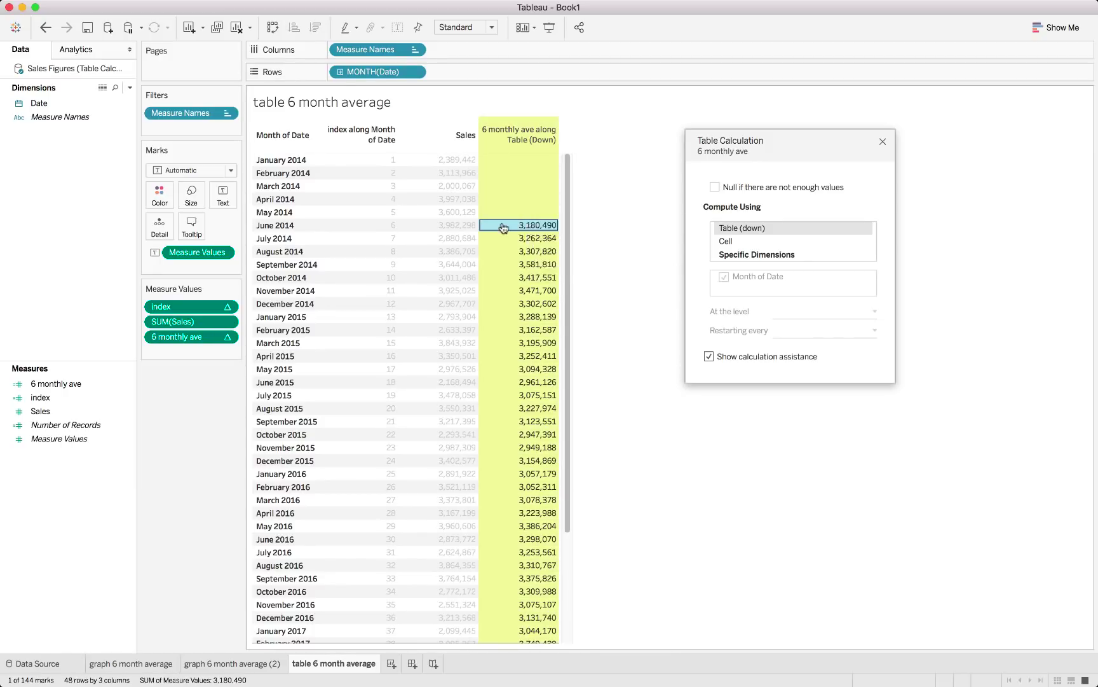
# Step: Deselect the June 2014 value and try computing the 6 monthly ave table calculation by Cell
pyautogui.click(640, 234)
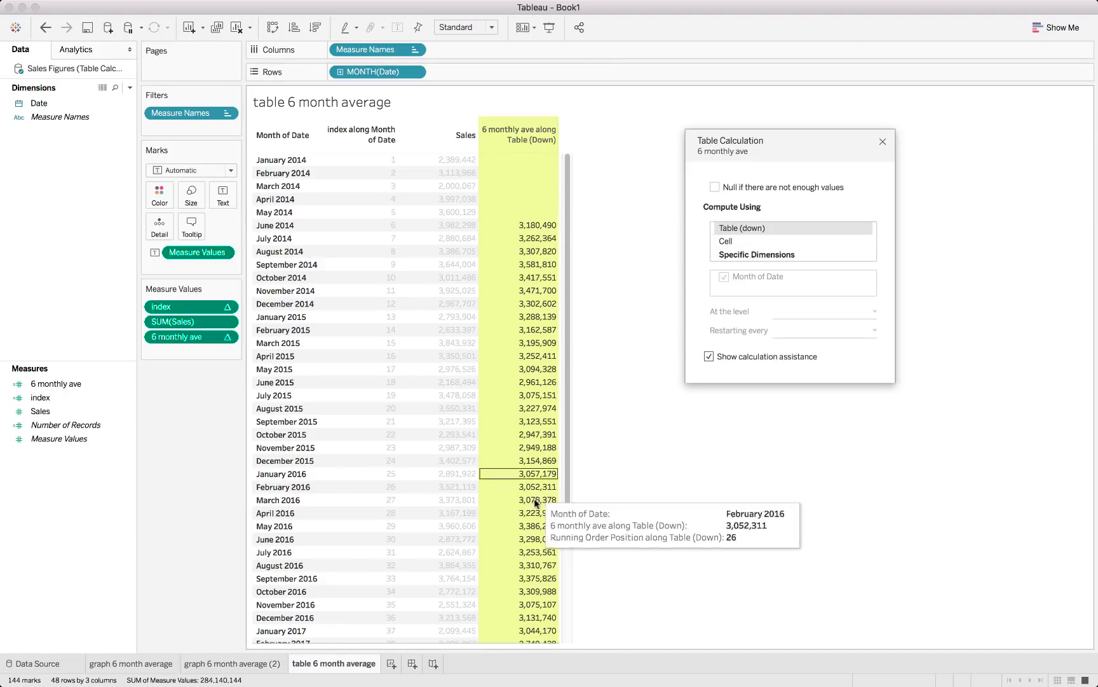
pyautogui.moveTo(496, 683)
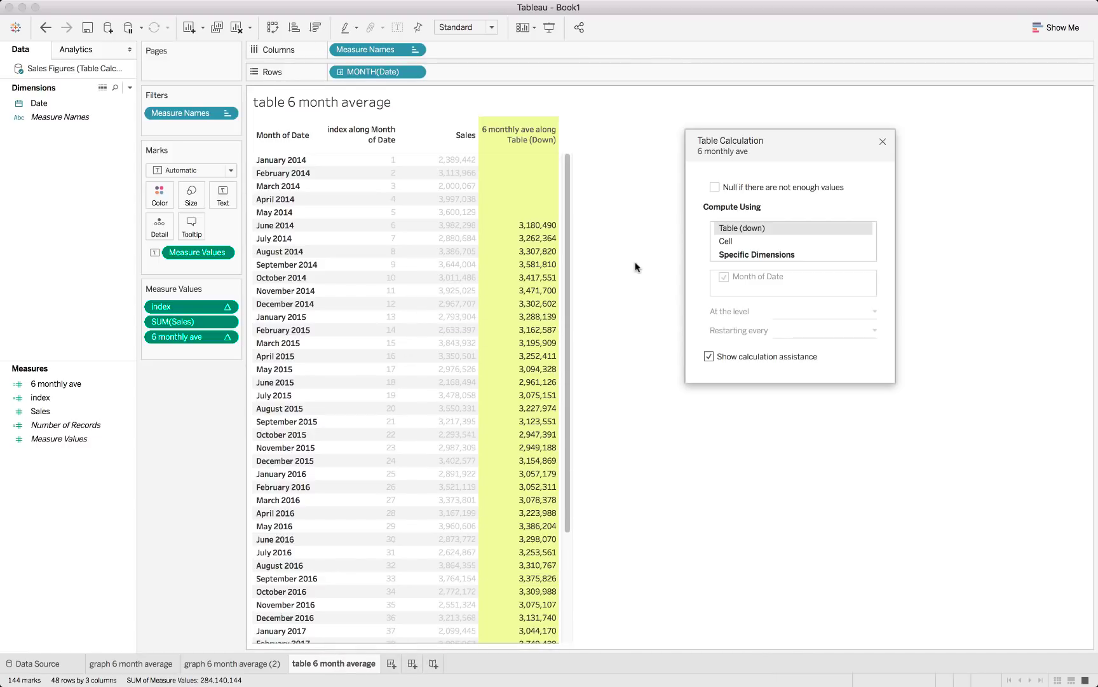
pyautogui.click(735, 242)
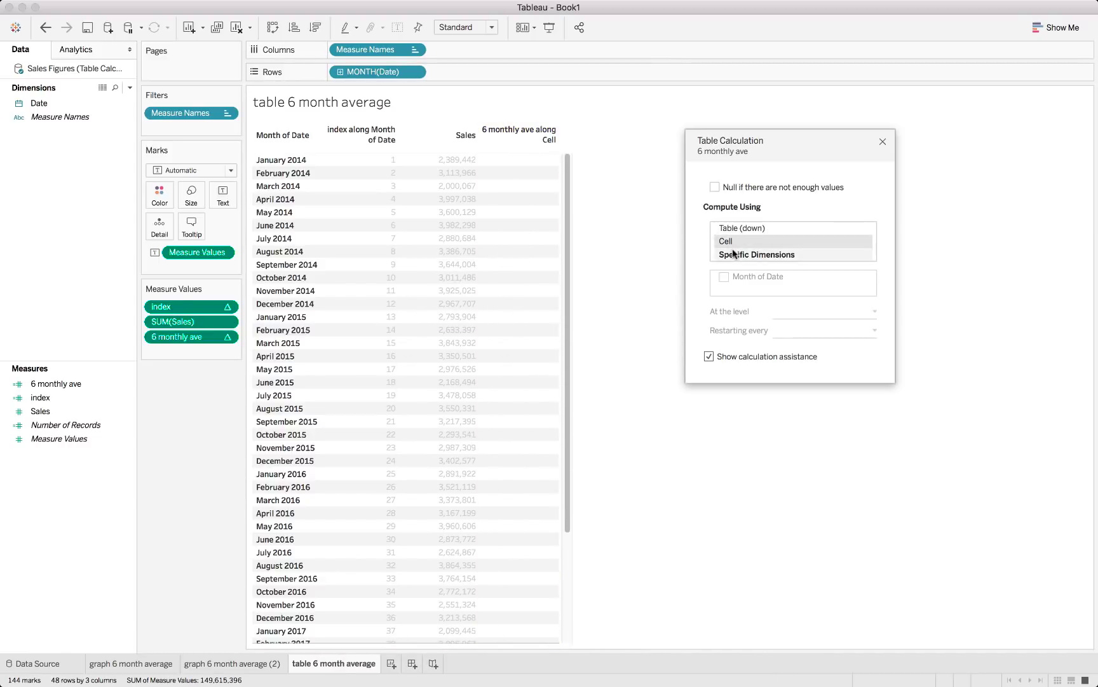
pyautogui.moveTo(420, 224)
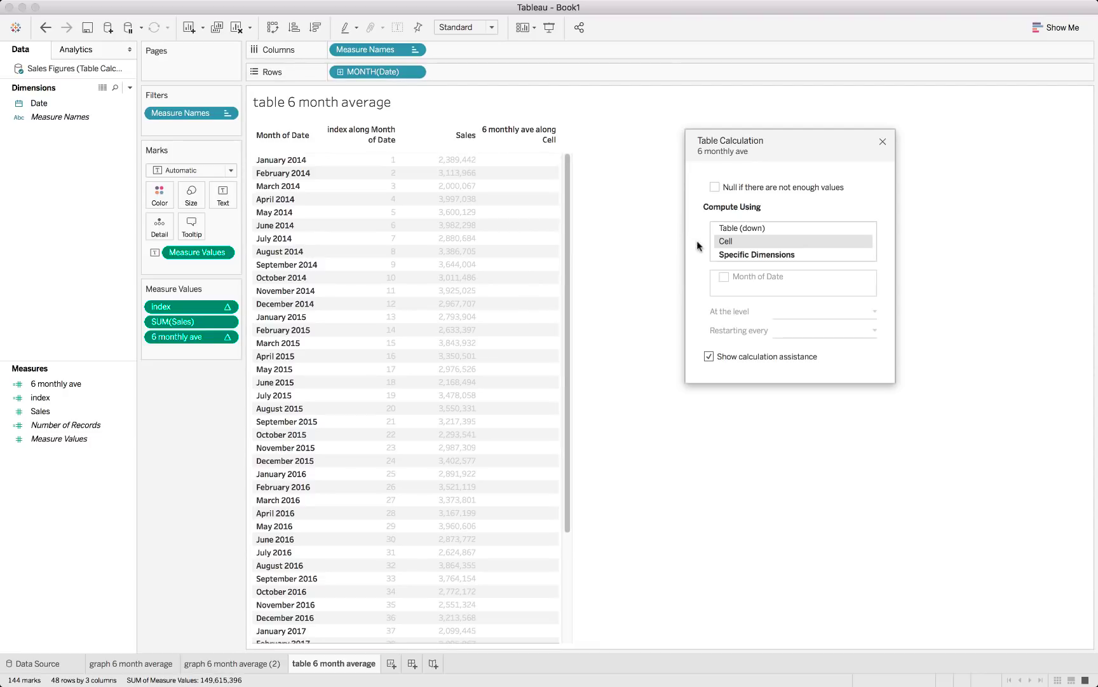
# Step: Compute the 6 monthly ave table calculation along the specific dimension Month of Date and close its settings
pyautogui.click(738, 254)
pyautogui.click(725, 278)
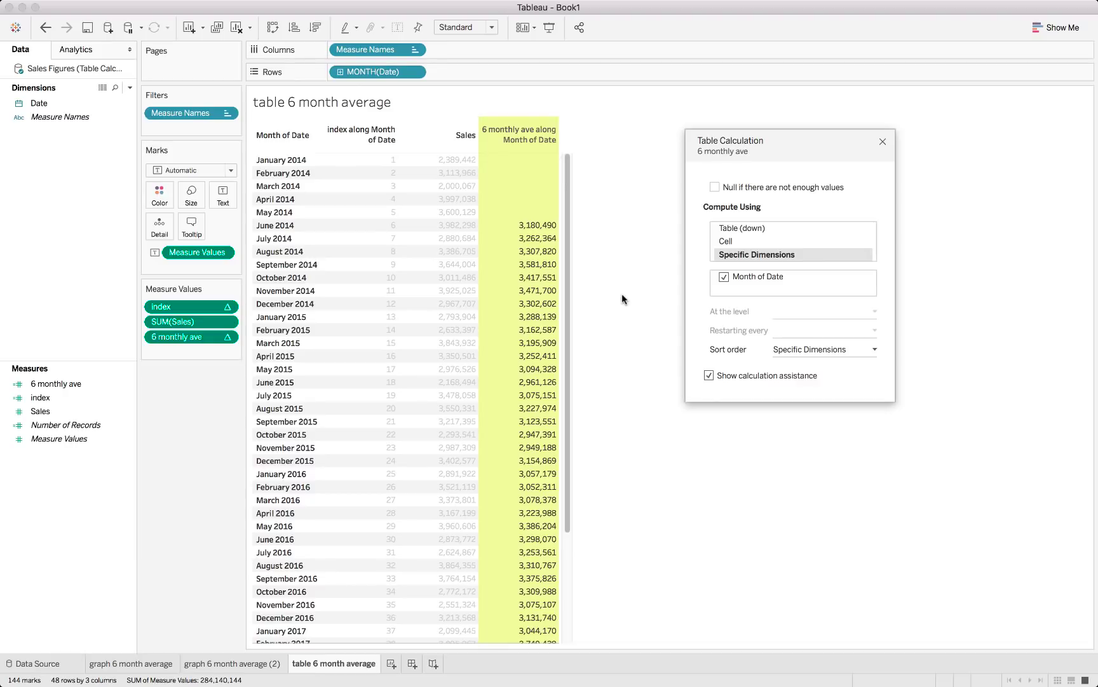
pyautogui.click(883, 141)
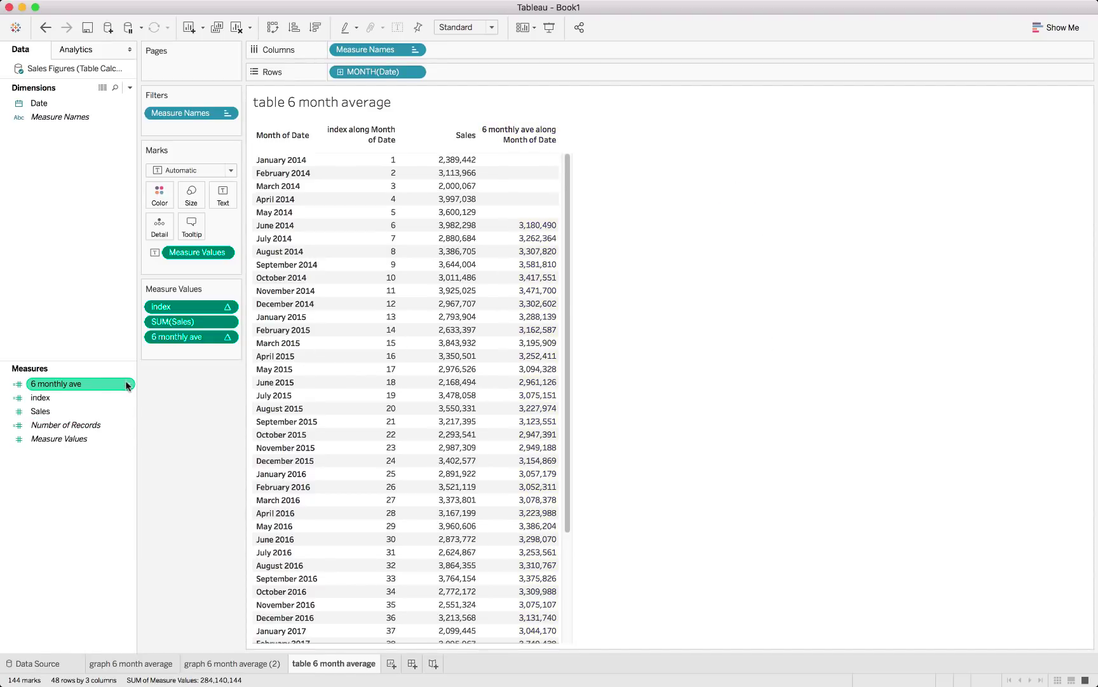
# Step: Open a blank calculated field and browse the Table Calculation function category as far as the WINDOW functions
pyautogui.rightClick(106, 494)
pyautogui.click(127, 500)
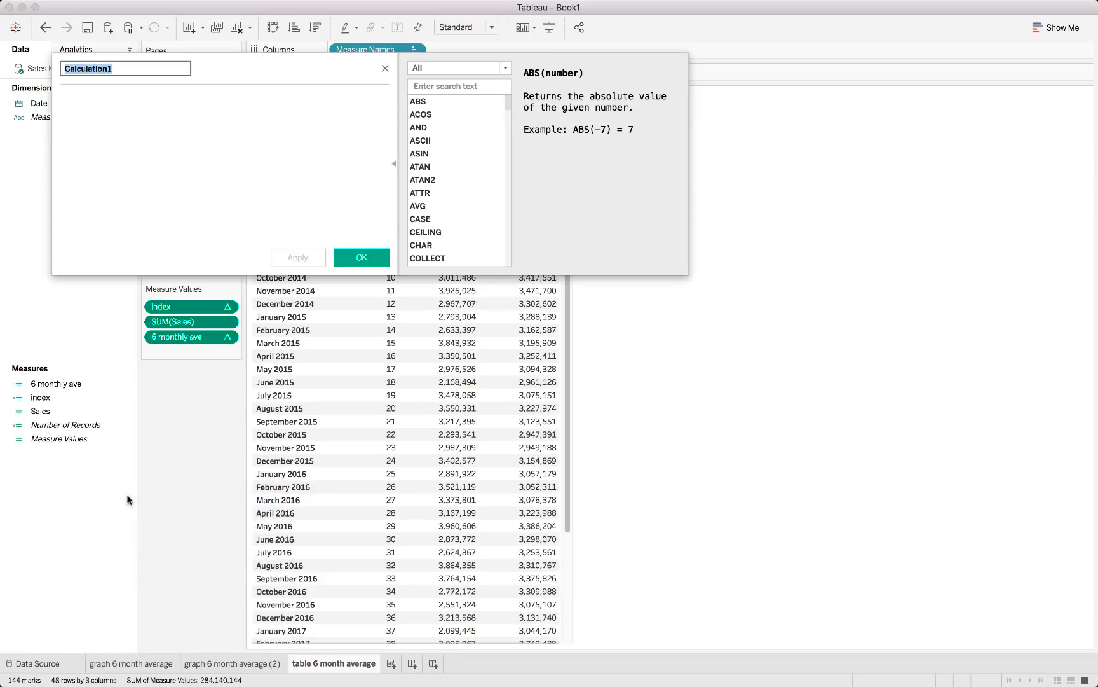
pyautogui.click(457, 67)
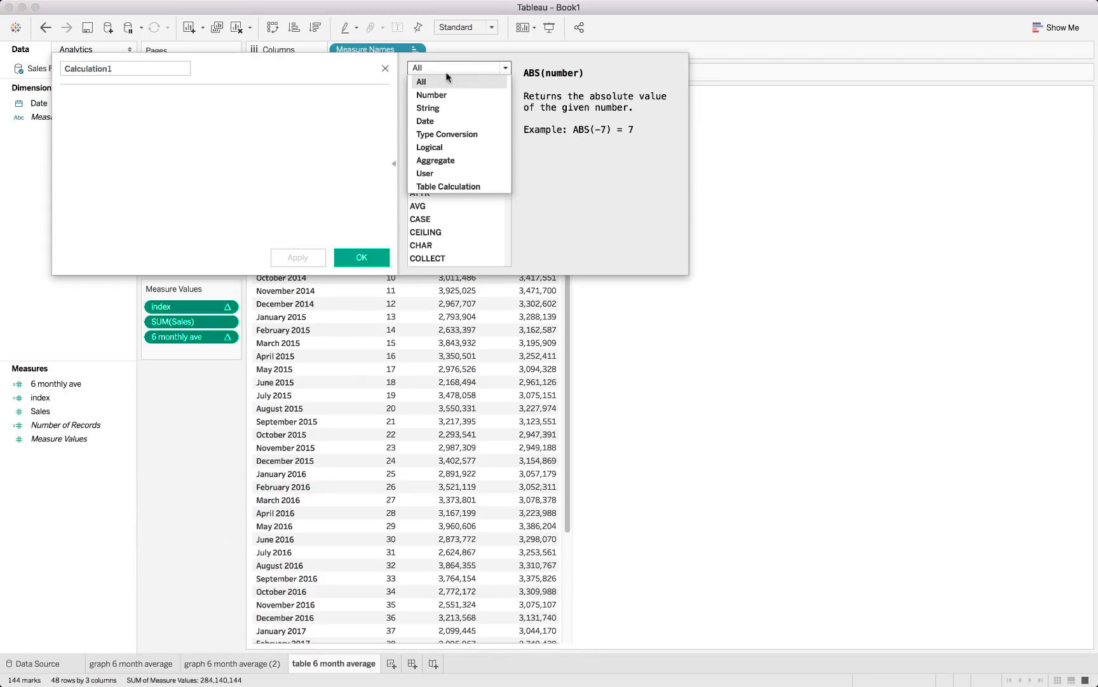
pyautogui.click(439, 186)
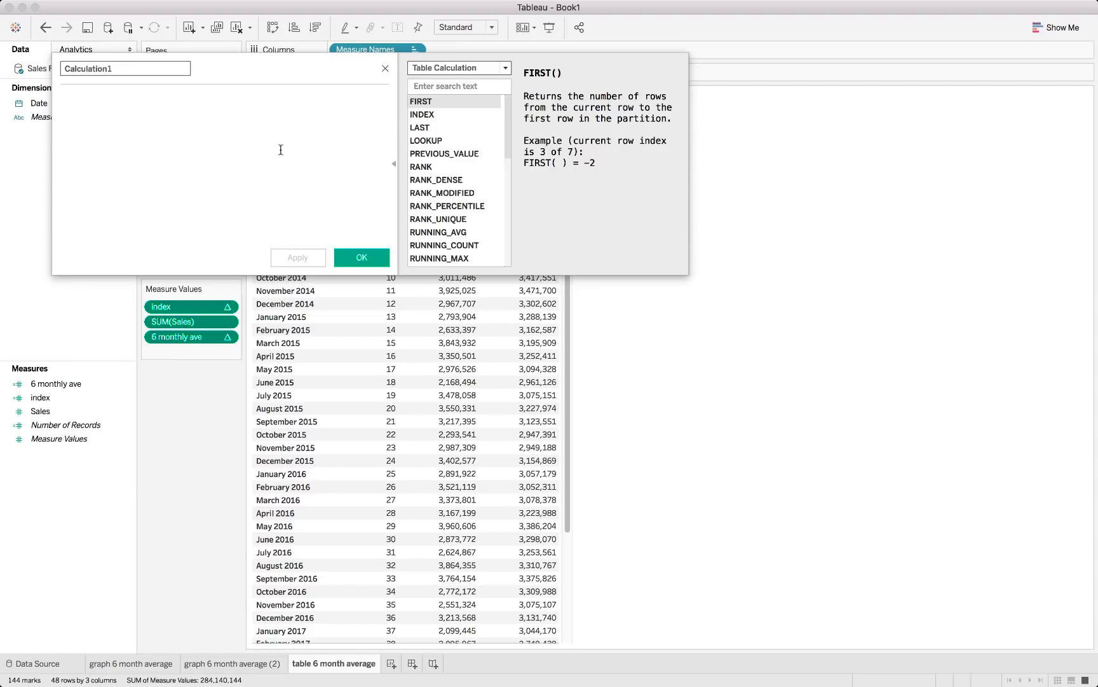
pyautogui.click(456, 75)
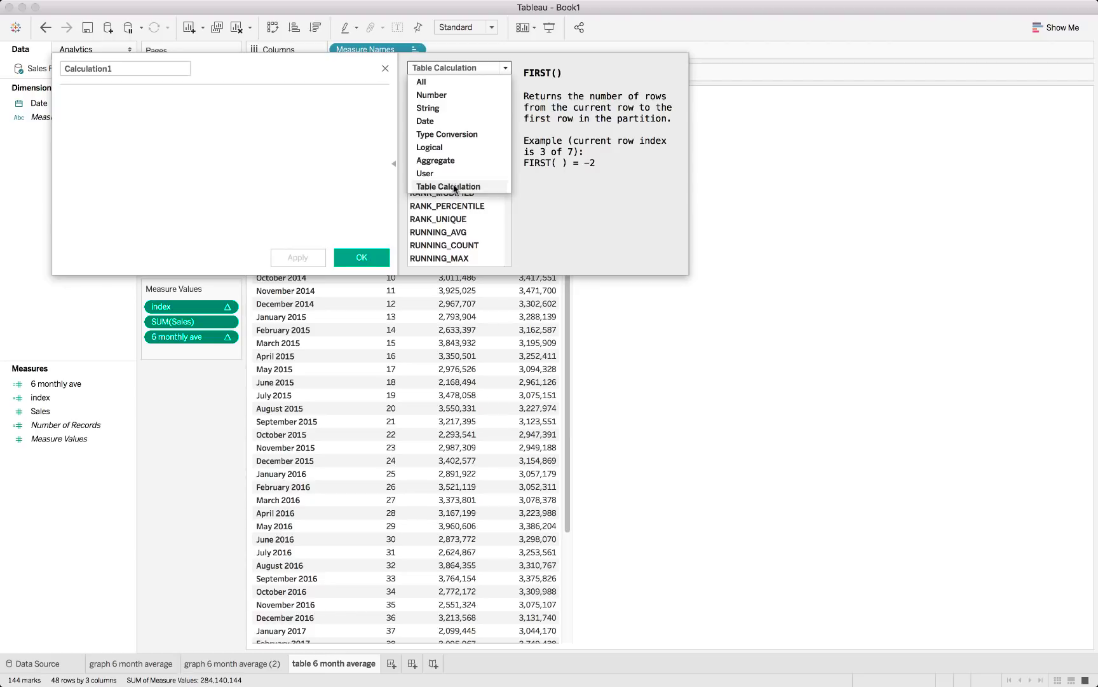
pyautogui.click(448, 186)
pyautogui.scroll(-3, 479, 200)
pyautogui.scroll(-4, 479, 206)
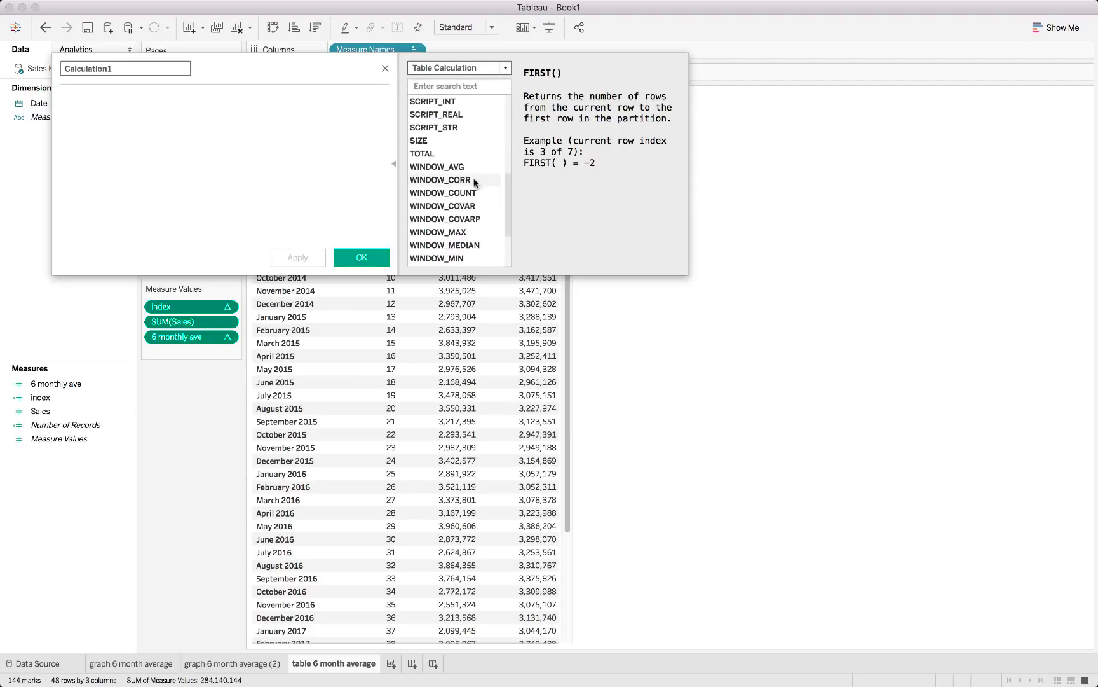
# Step: Read the descriptions of the WINDOW functions from WINDOW_AVG to WINDOW_MAX, and close the editor without creating a field
pyautogui.click(464, 166)
pyautogui.click(468, 181)
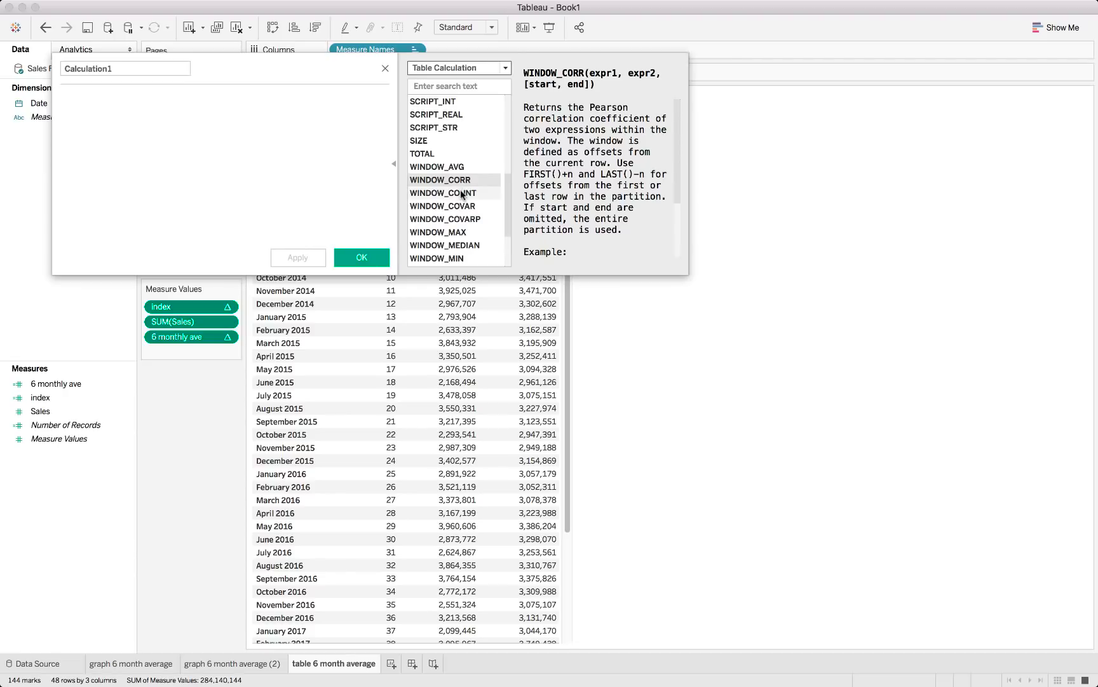
pyautogui.click(465, 193)
pyautogui.click(481, 209)
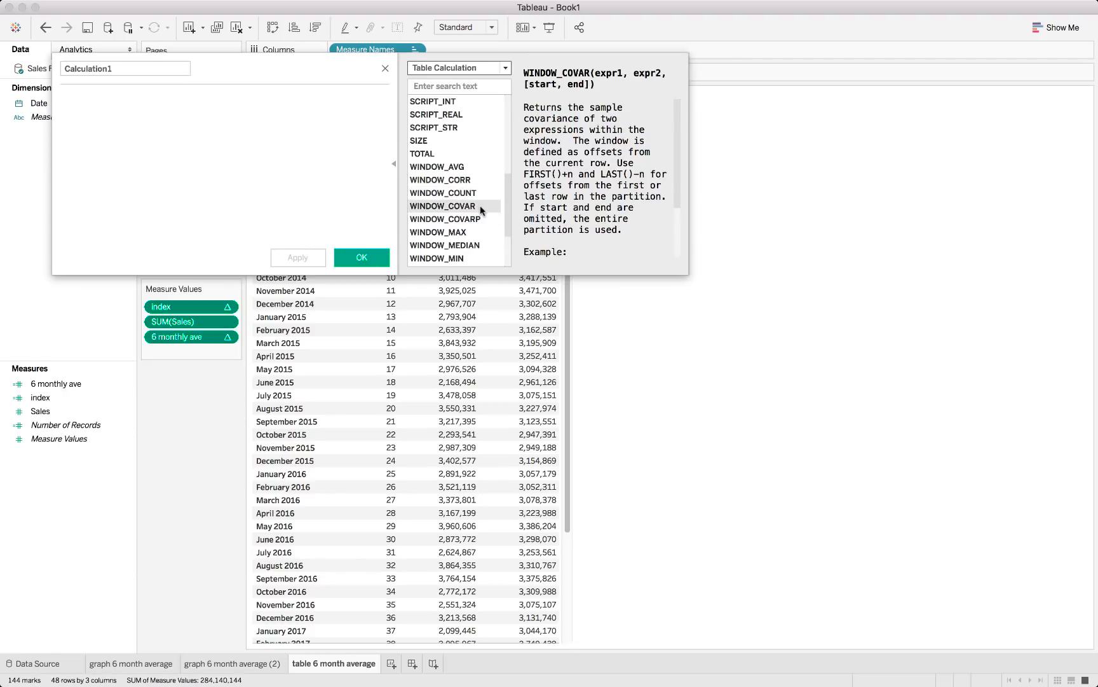
pyautogui.click(481, 219)
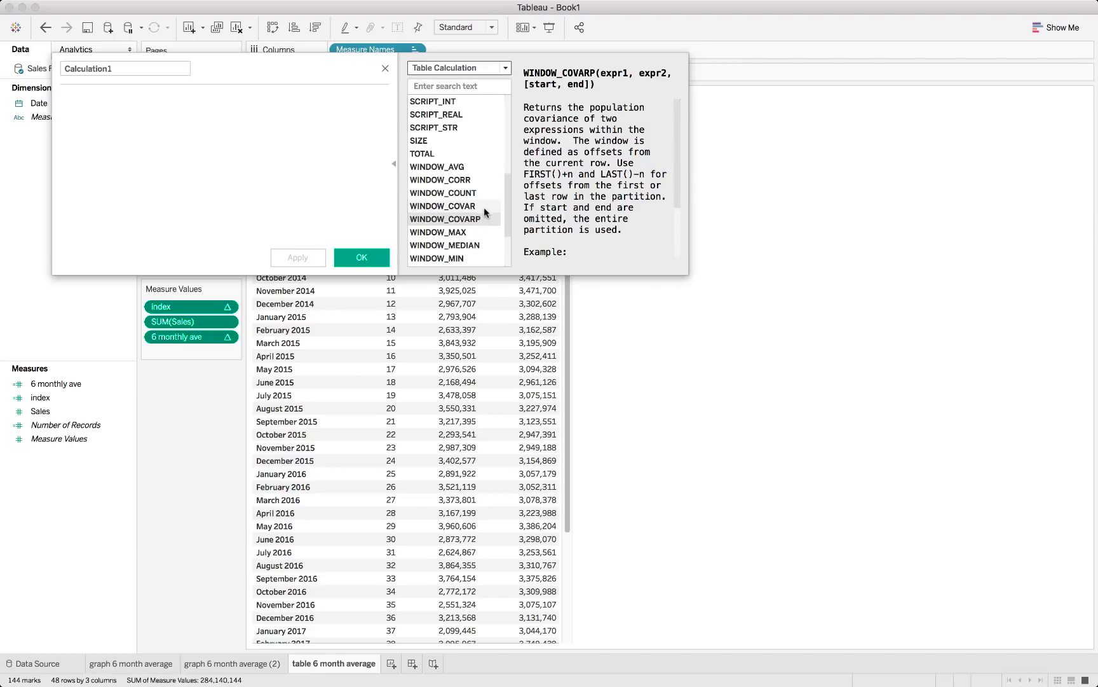
pyautogui.click(476, 232)
pyautogui.scroll(-3, 476, 232)
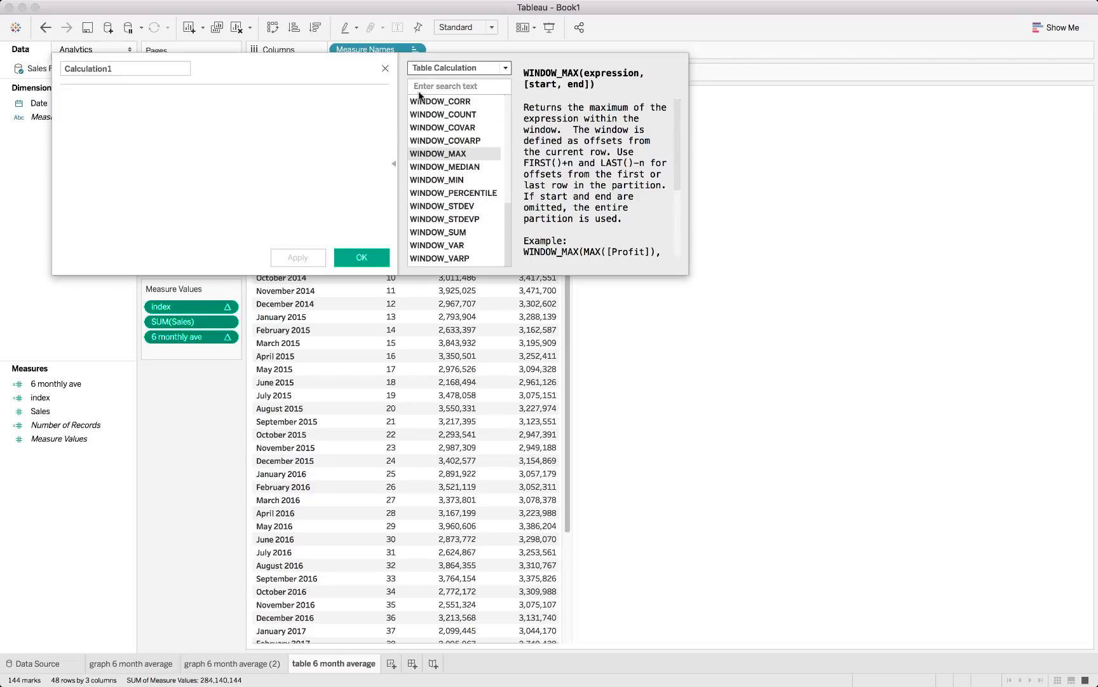
pyautogui.click(386, 68)
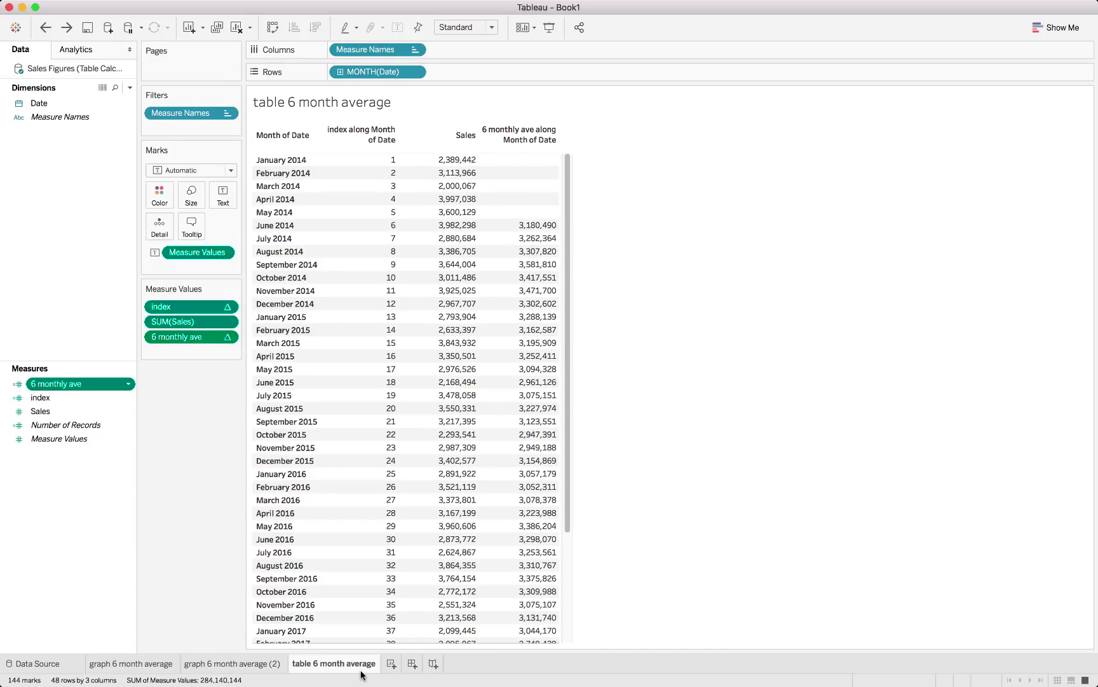
# Step: Add a new worksheet, connect to the Table Calculation Excel workbook as a new data source using its Competition sheet, and review the rows
pyautogui.click(392, 665)
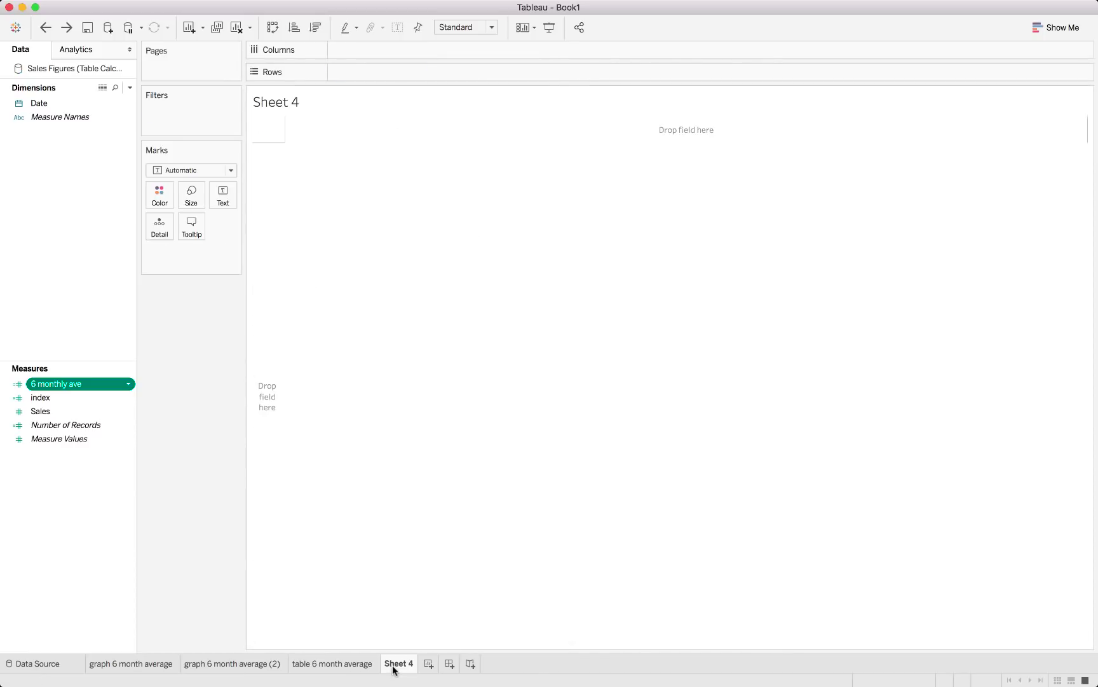
pyautogui.click(56, 663)
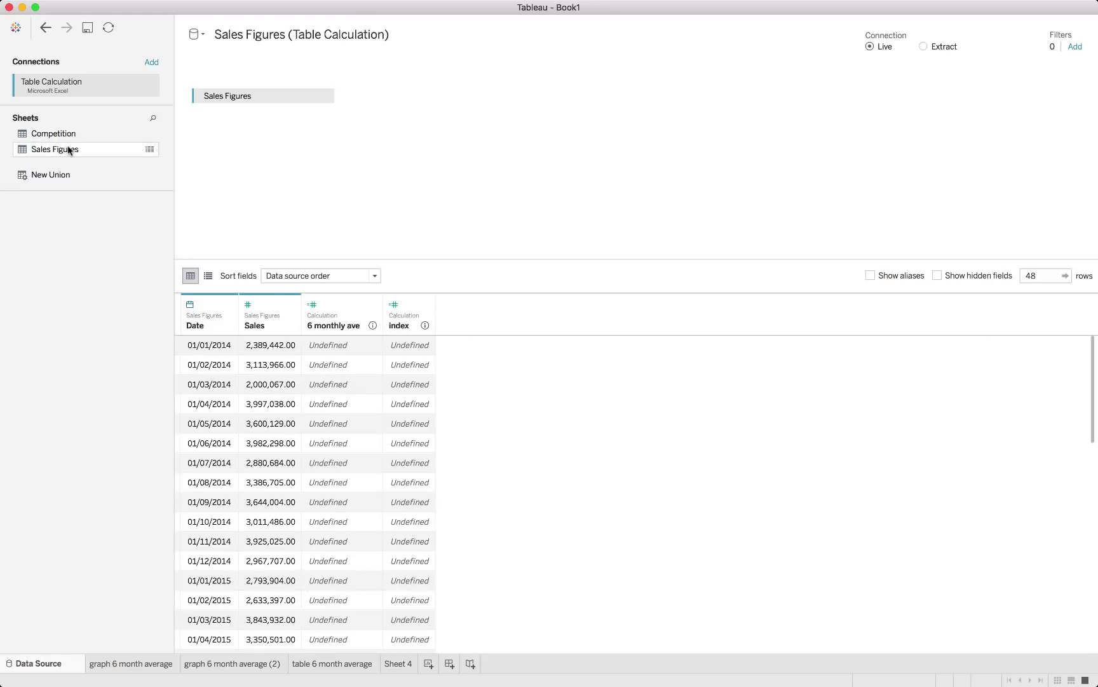
pyautogui.click(15, 27)
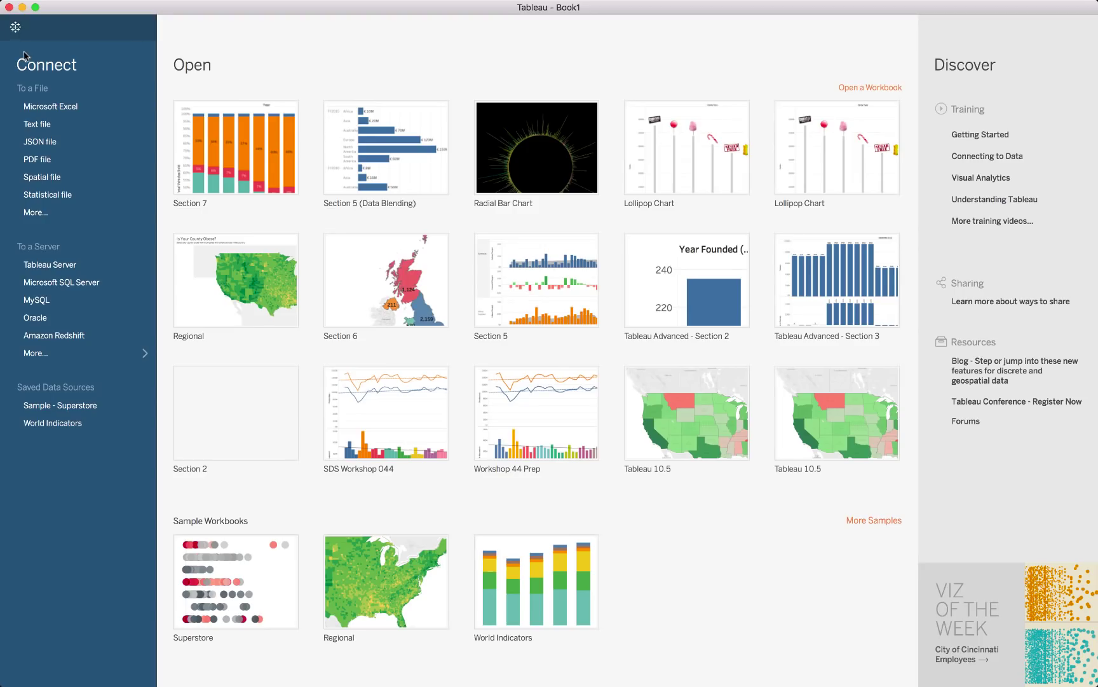
pyautogui.click(39, 113)
pyautogui.doubleClick(284, 104)
pyautogui.moveTo(69, 134); pyautogui.dragTo(239, 134)
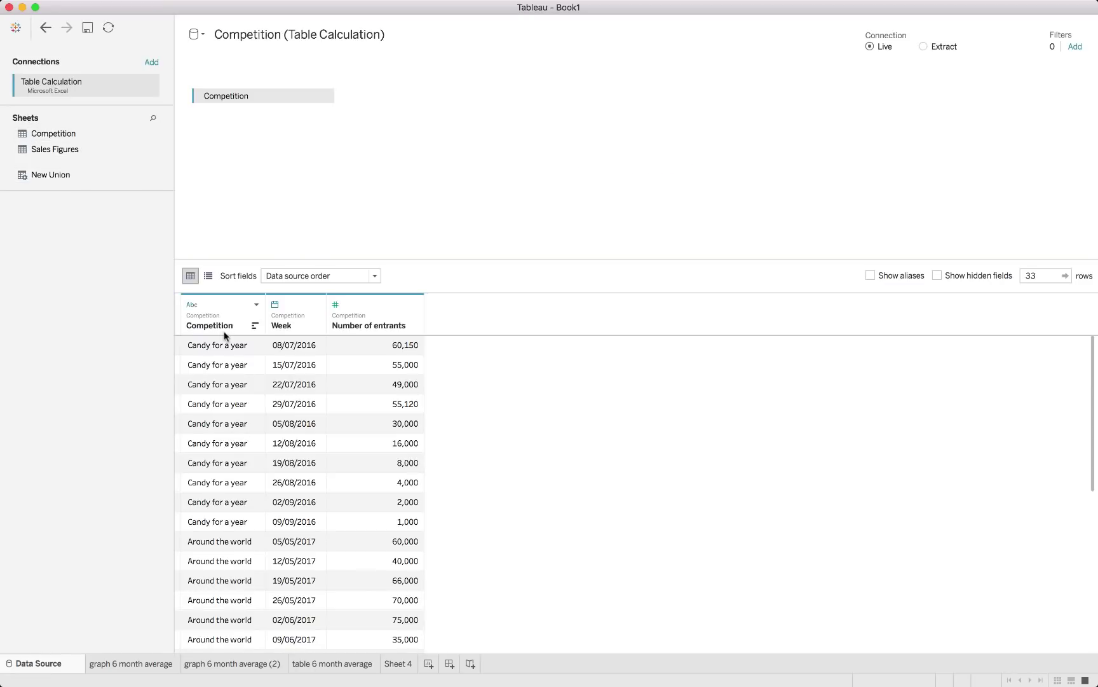
pyautogui.scroll(-5, 214, 478)
pyautogui.scroll(5, 214, 478)
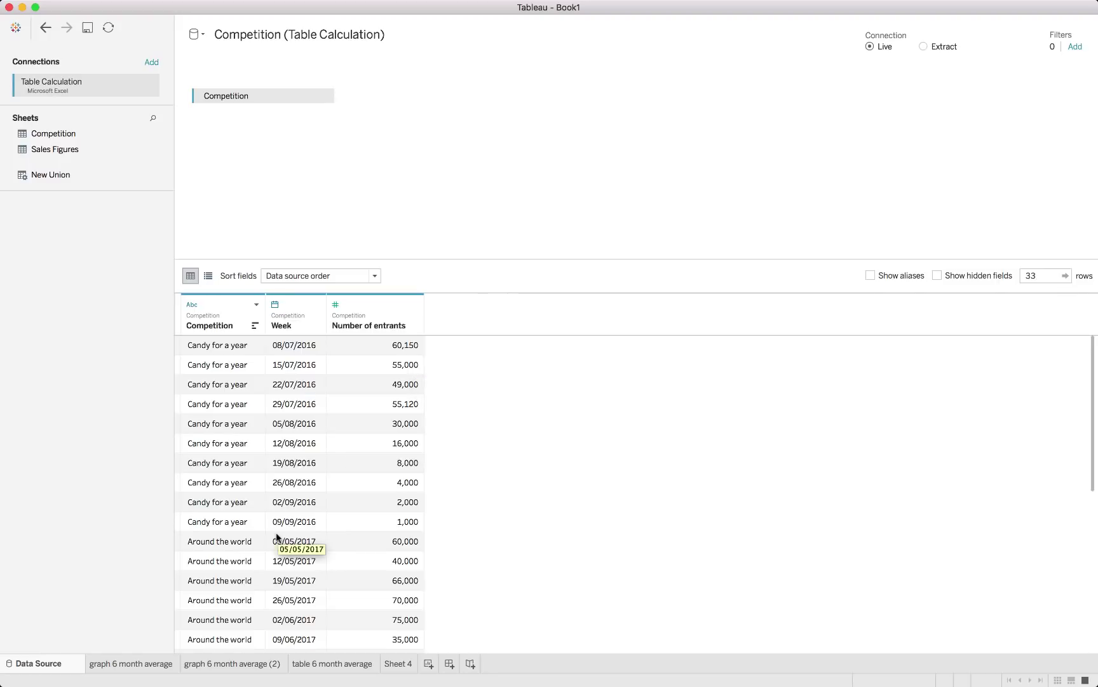
# Step: On Sheet 4, start a calculated field for the Competition data source and filter the function list to Table Calculation
pyautogui.click(398, 663)
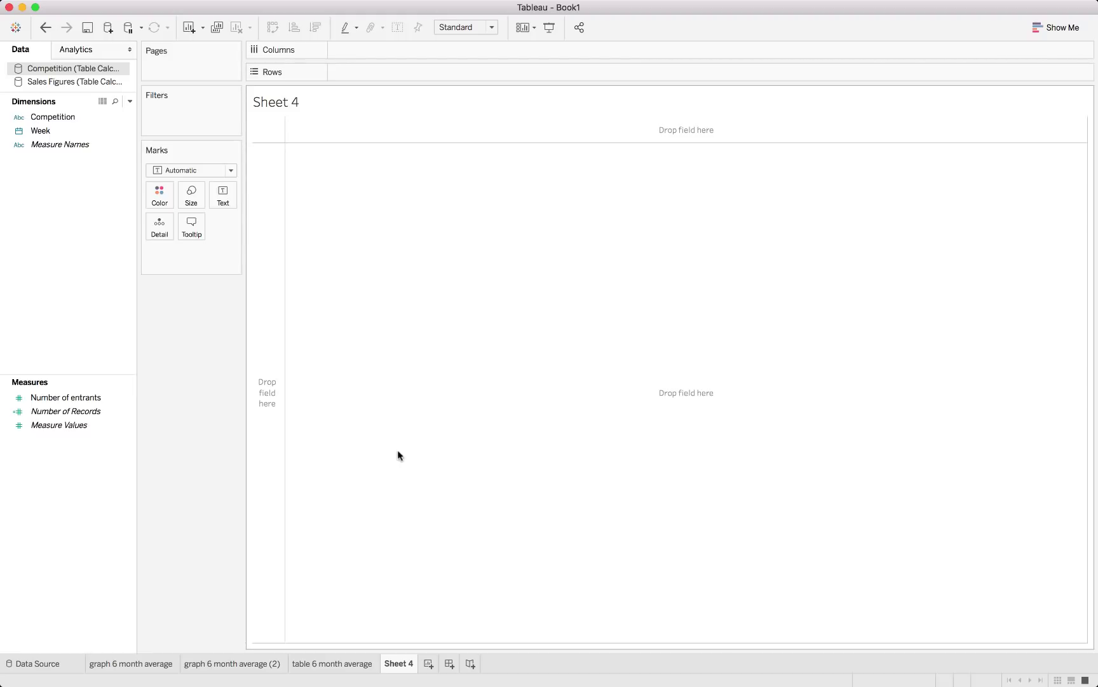
pyautogui.rightClick(67, 503)
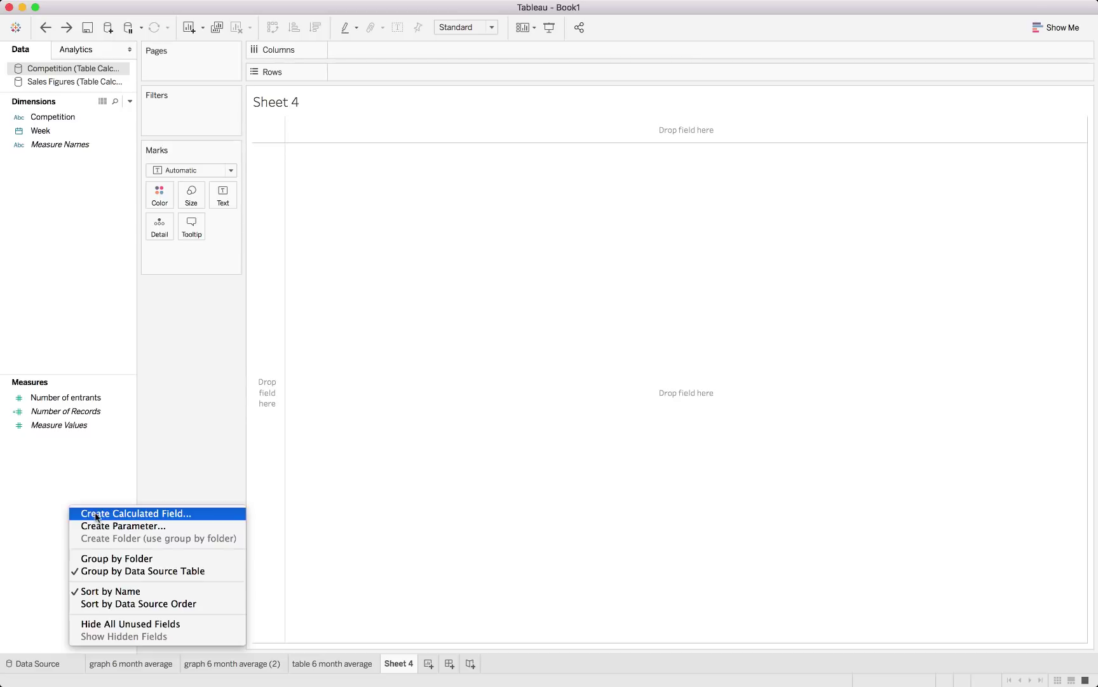
pyautogui.click(94, 512)
pyautogui.moveTo(232, 70); pyautogui.dragTo(517, 179)
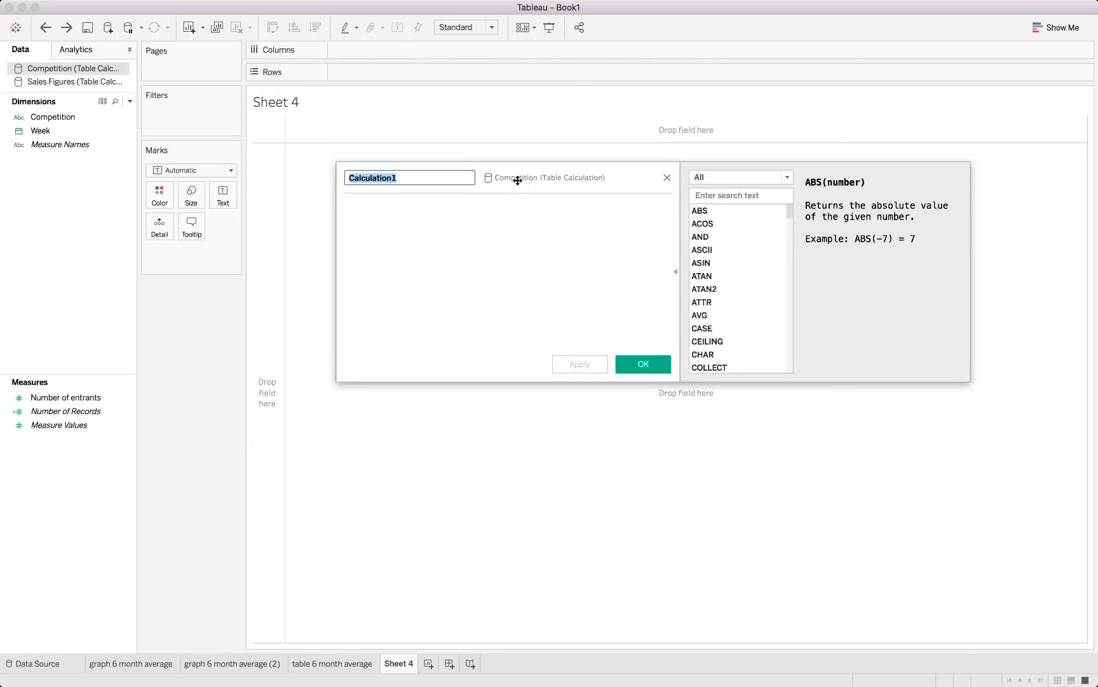
pyautogui.click(747, 178)
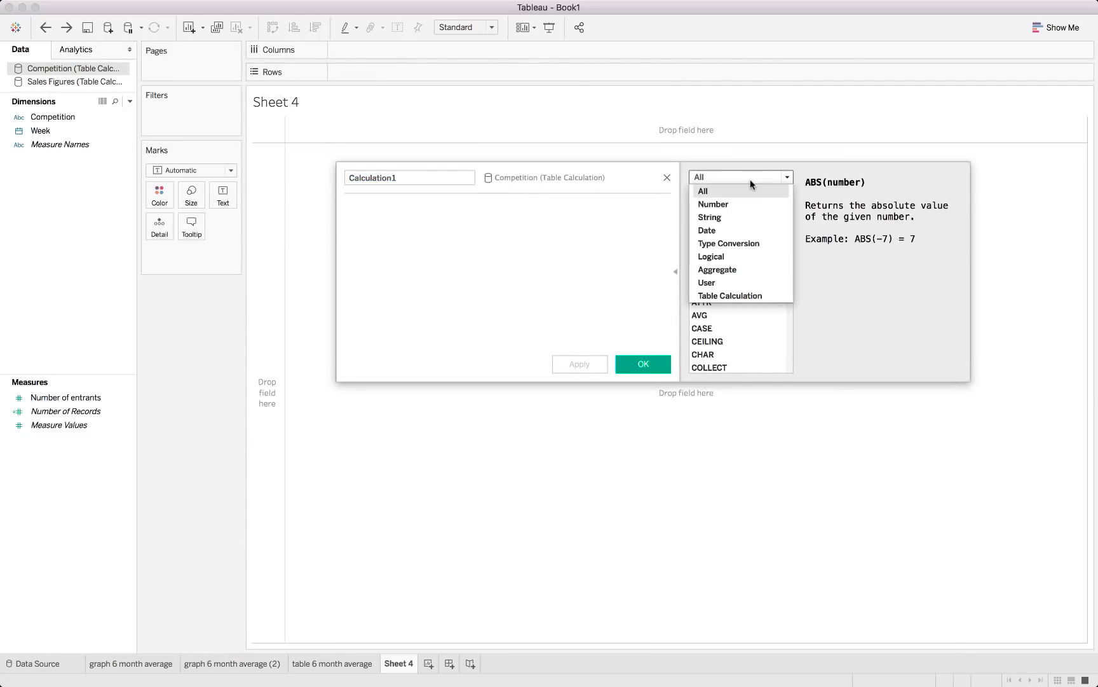
pyautogui.click(733, 294)
pyautogui.moveTo(786, 218); pyautogui.dragTo(787, 253)
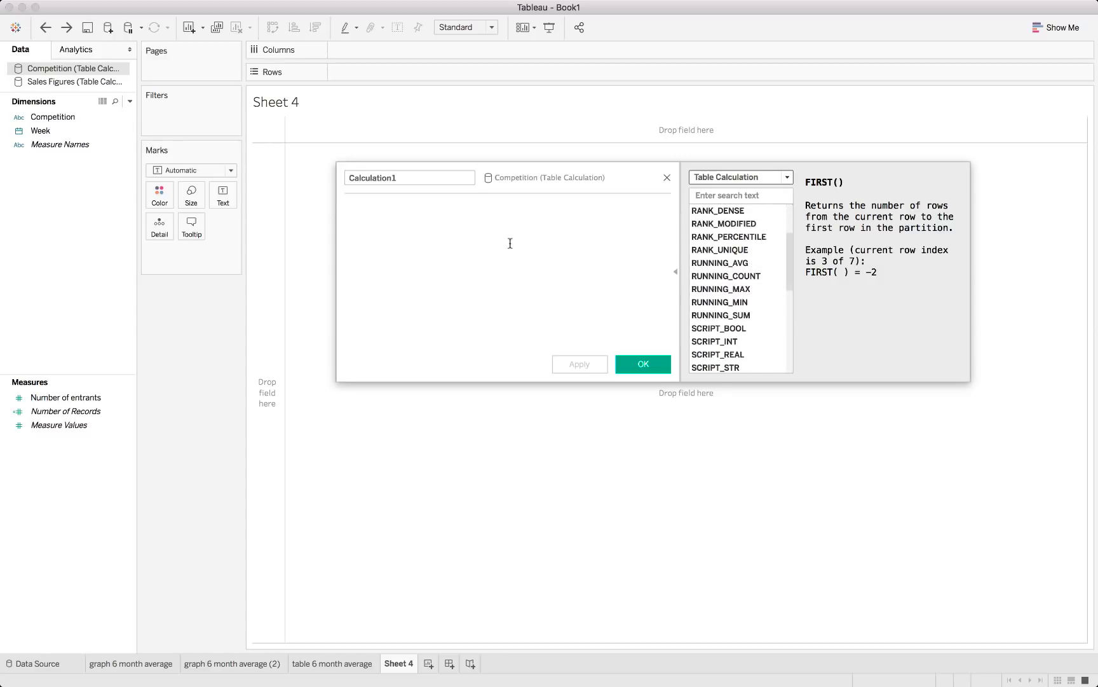
# Step: Name the new calculated field Running Total
pyautogui.click(433, 177)
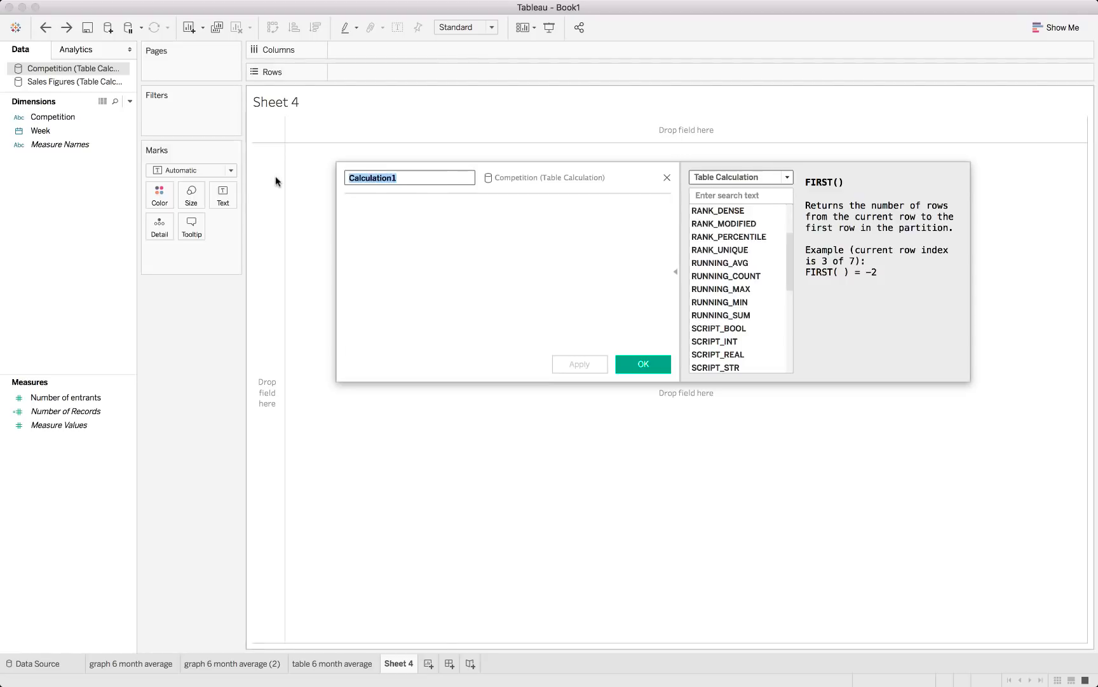
pyautogui.write('U')
pyautogui.press('BackSpace')
pyautogui.write('Upt')
pyautogui.press('BackSpace')
pyautogui.press('BackSpace')
pyautogui.press('BackSpace')
pyautogui.write('Ru')
pyautogui.press('BackSpace')
pyautogui.press('BackSpace')
pyautogui.write('Running Totla')
pyautogui.press('BackSpace')
pyautogui.press('BackSpace')
pyautogui.write('al')
# Step: Enter the formula RUNNING_SUM(sum([Number of entrants])), create the field, and select Running Total among the measures
pyautogui.click(372, 245)
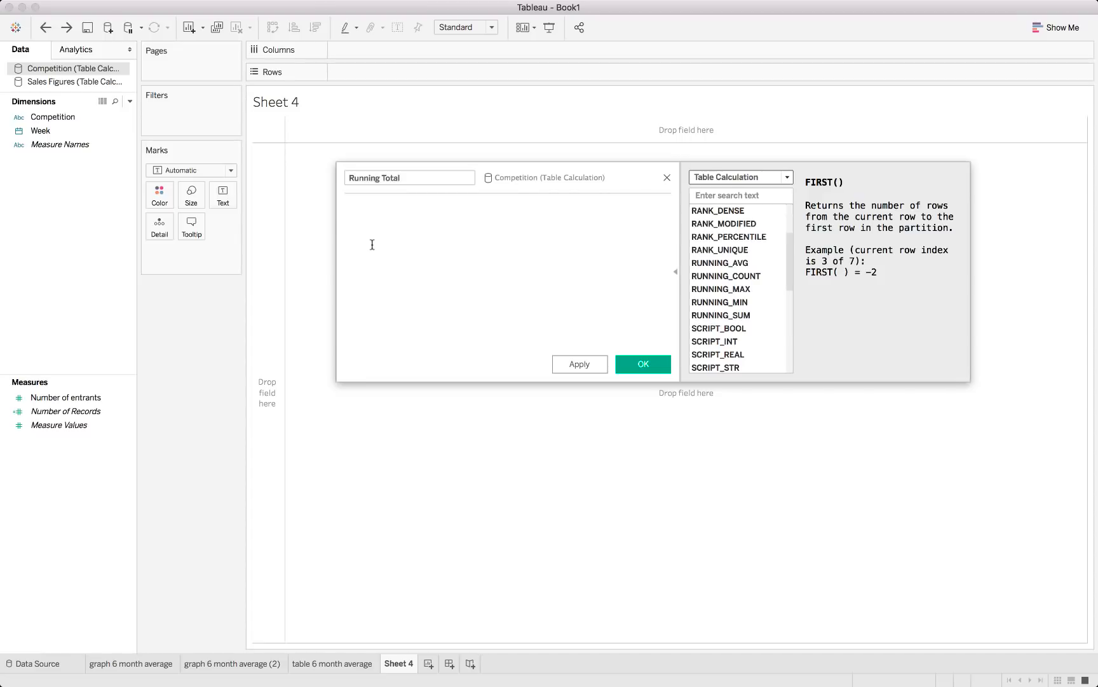
pyautogui.write('runn')
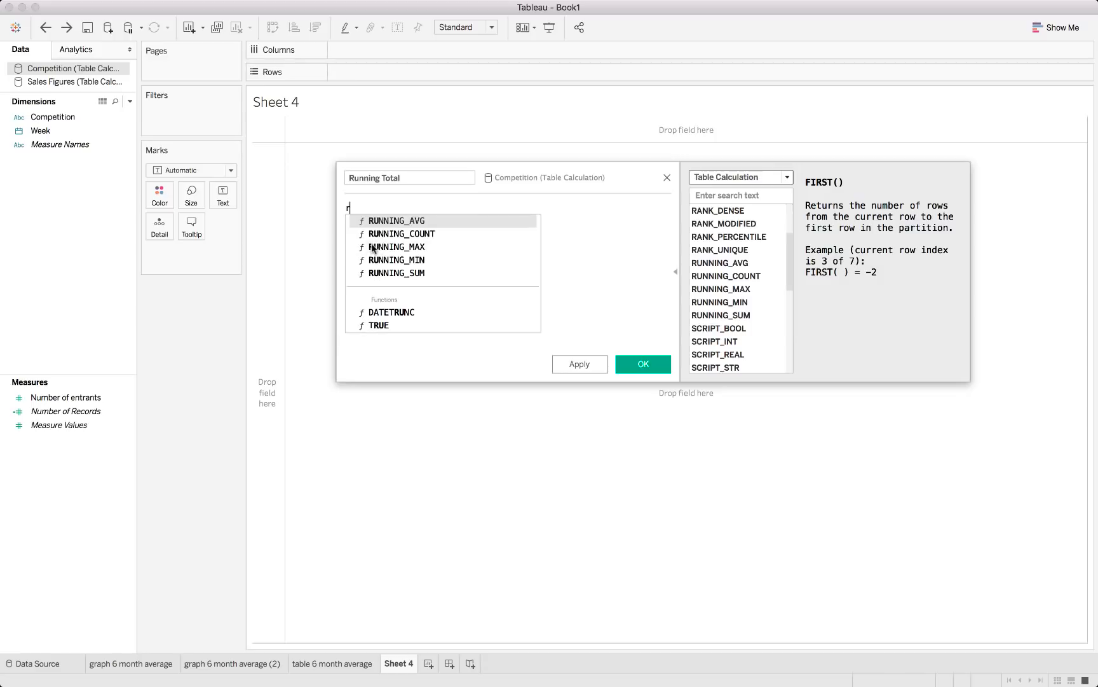
pyautogui.click(436, 272)
pyautogui.write('sum(')
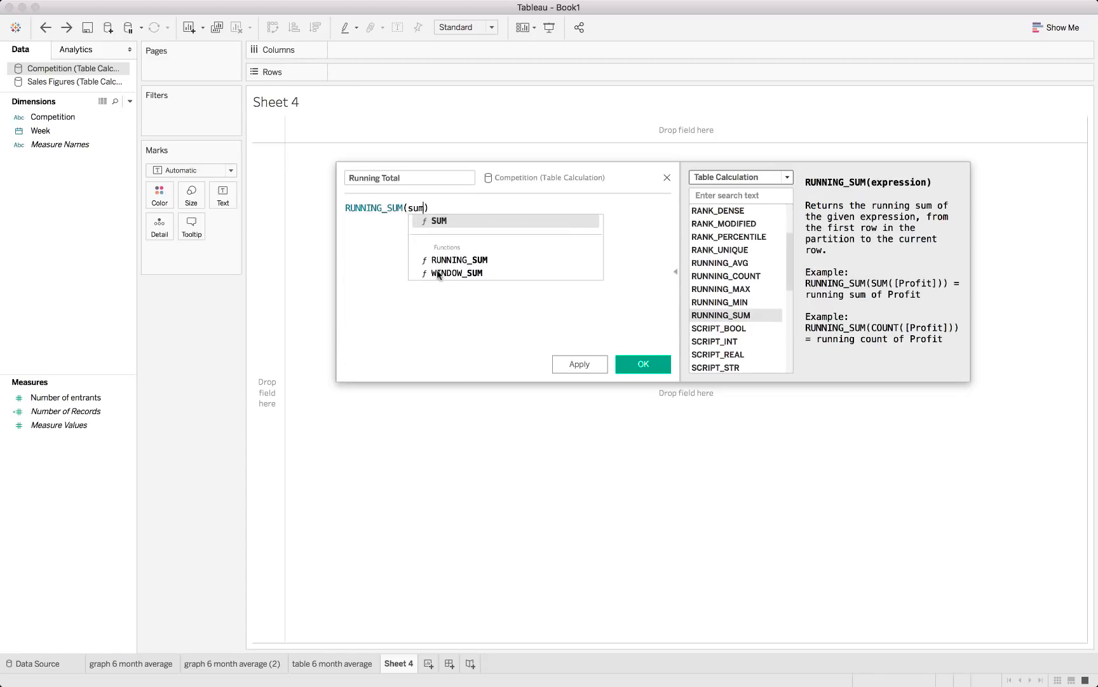
pyautogui.write('numb')
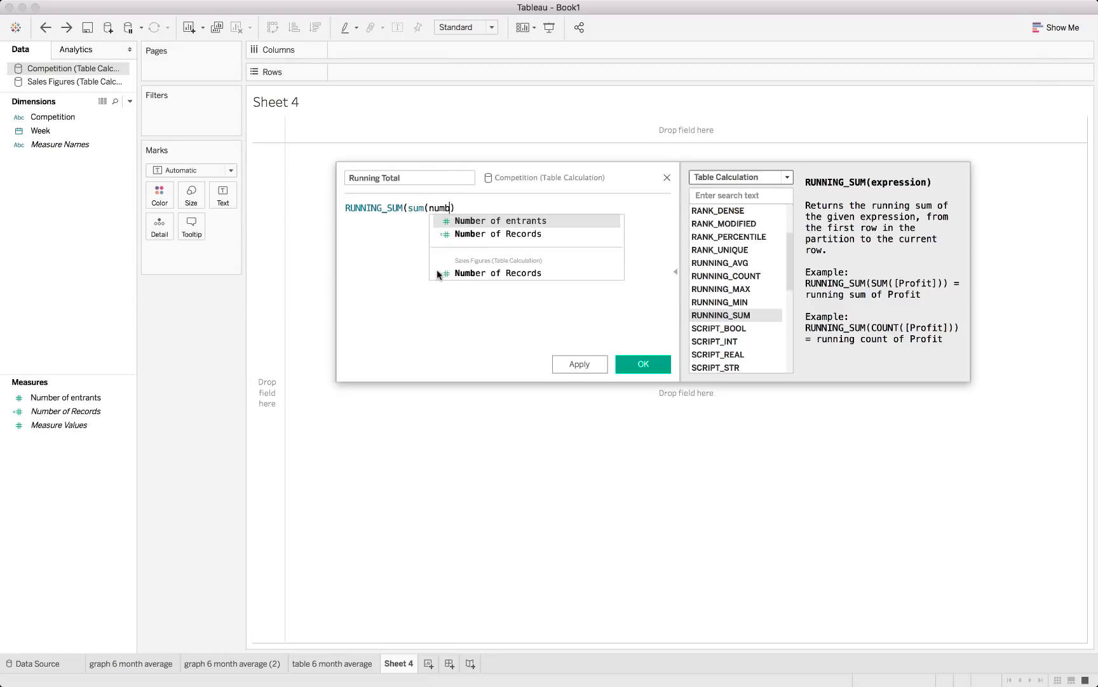
pyautogui.press('Return')
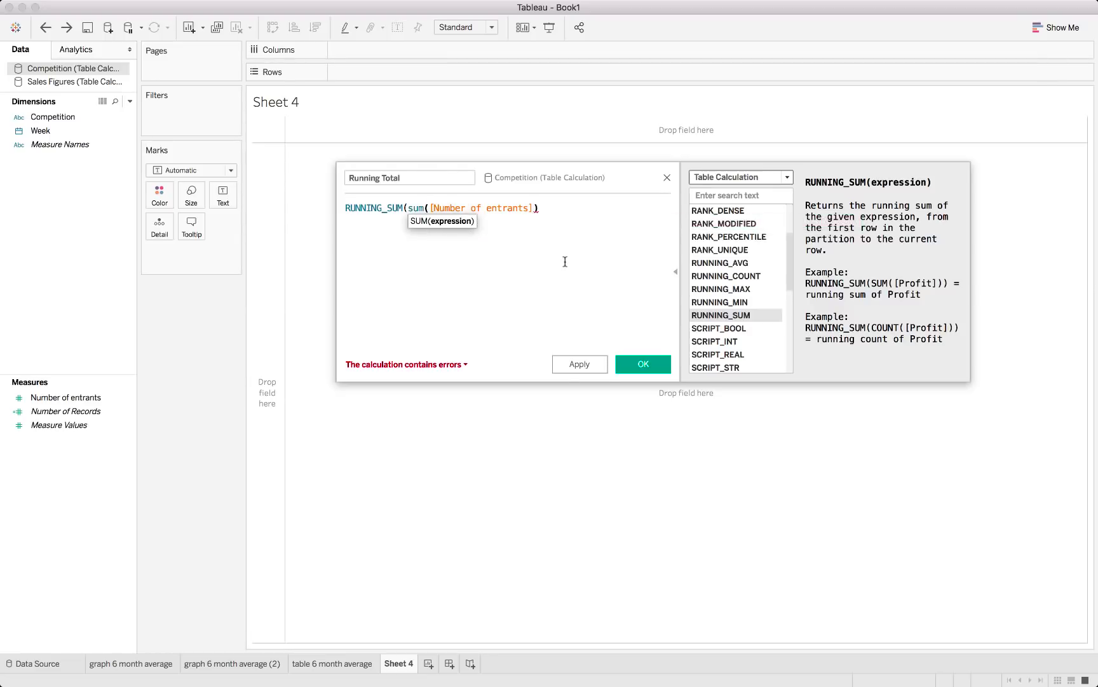
pyautogui.write(')')
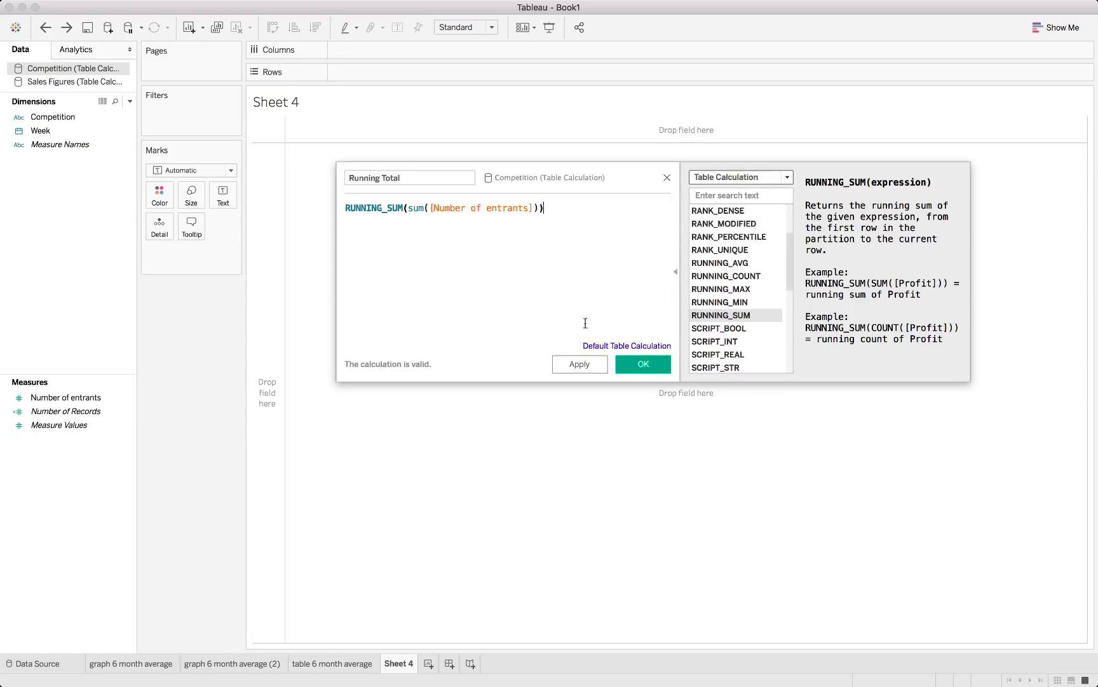
pyautogui.click(631, 367)
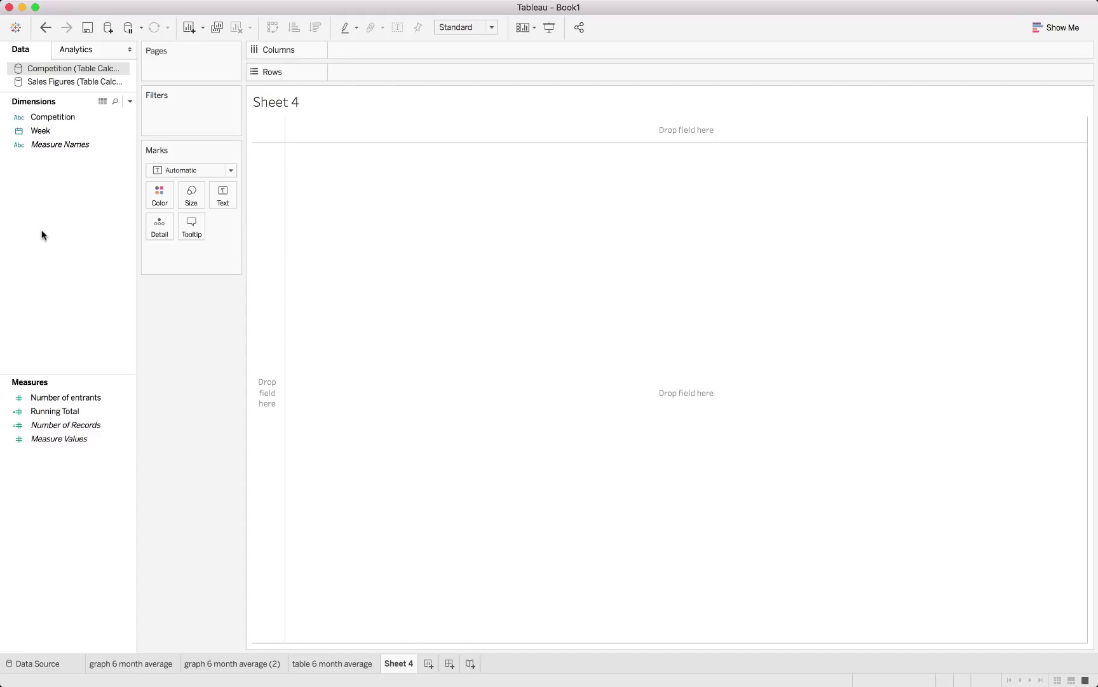
pyautogui.click(55, 413)
pyautogui.click(57, 411)
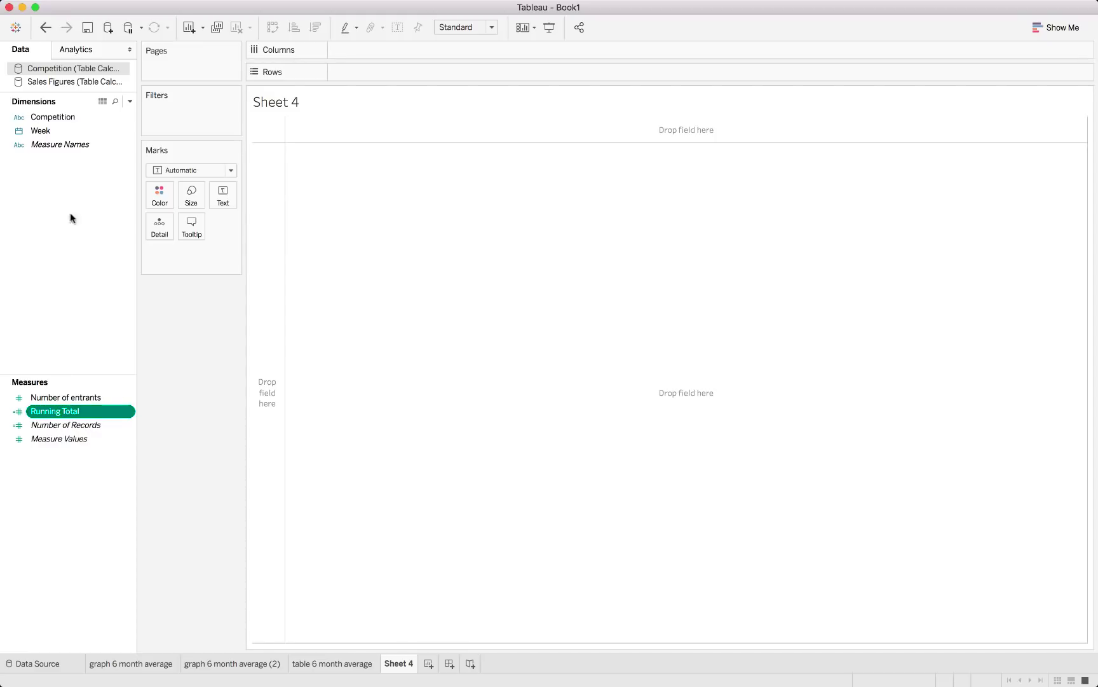
# Step: Add Week to the columns of Sheet 4 as a continuous week number date
pyautogui.moveTo(63, 139); pyautogui.dragTo(344, 54)
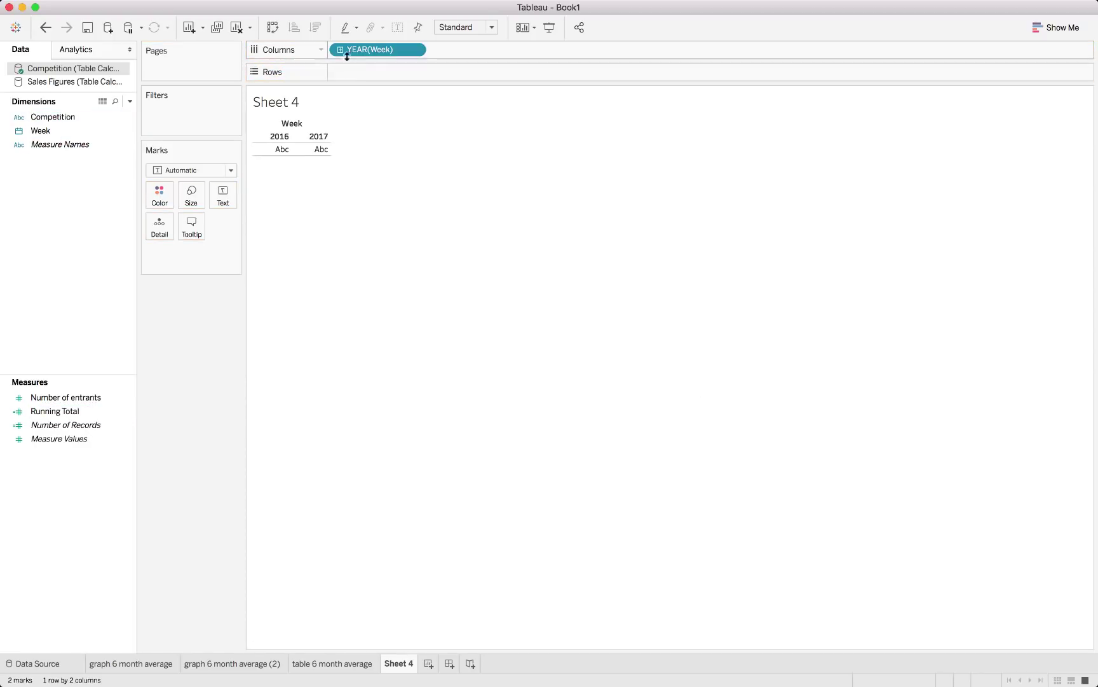
pyautogui.click(415, 49)
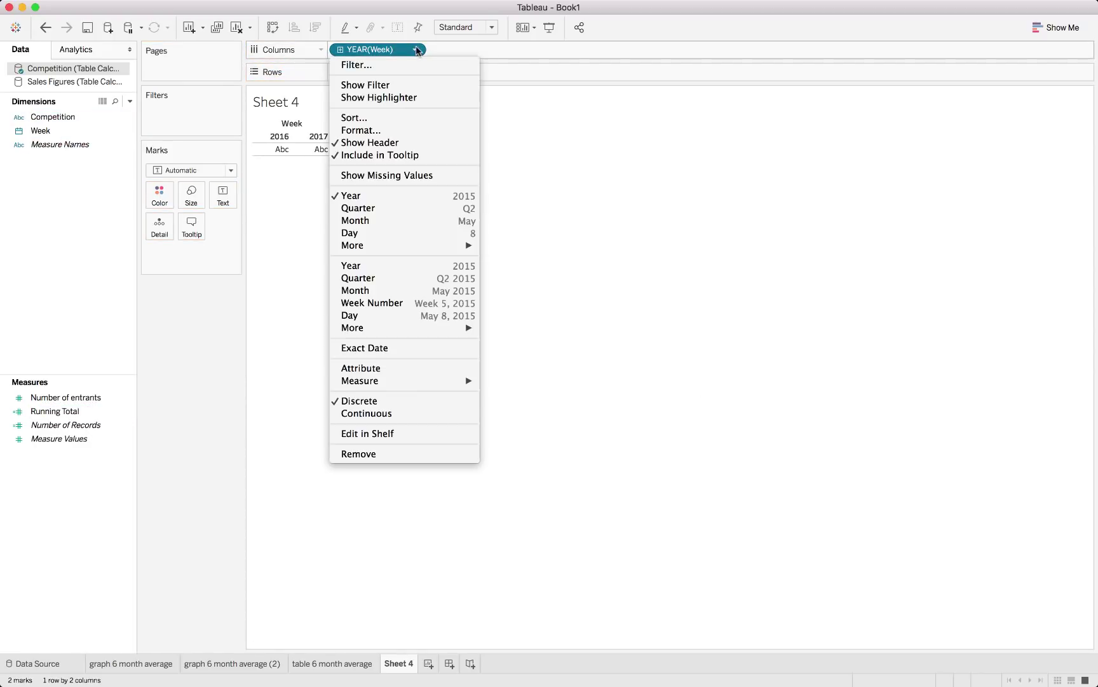
pyautogui.click(382, 304)
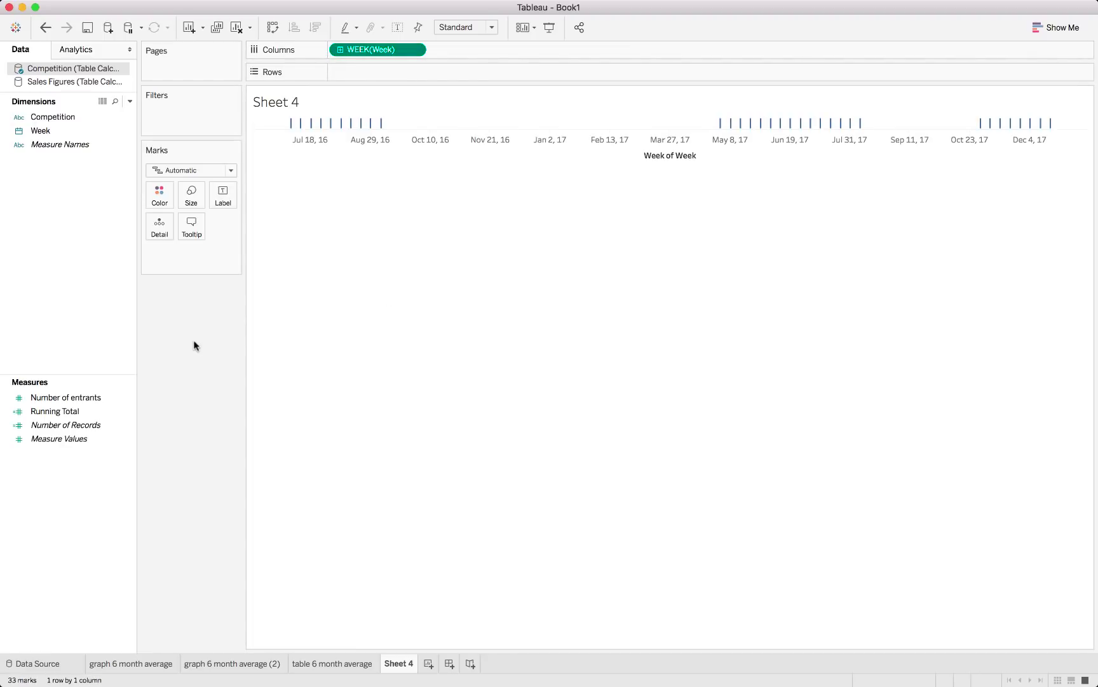
# Step: Plot Running Total on the rows and color the line by Competition
pyautogui.click(50, 398)
pyautogui.moveTo(49, 408)
pyautogui.mouseDown()
pyautogui.moveTo(351, 172)
pyautogui.moveTo(49, 412)
pyautogui.mouseUp()
pyautogui.doubleClick(49, 412)
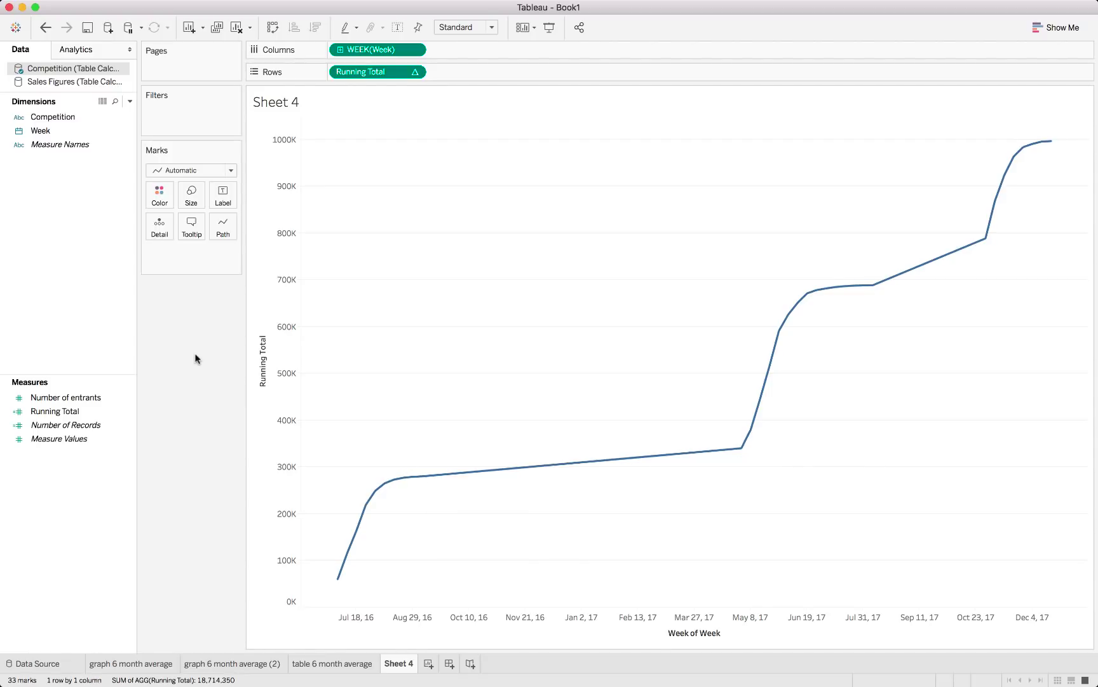
pyautogui.moveTo(69, 117); pyautogui.dragTo(159, 204)
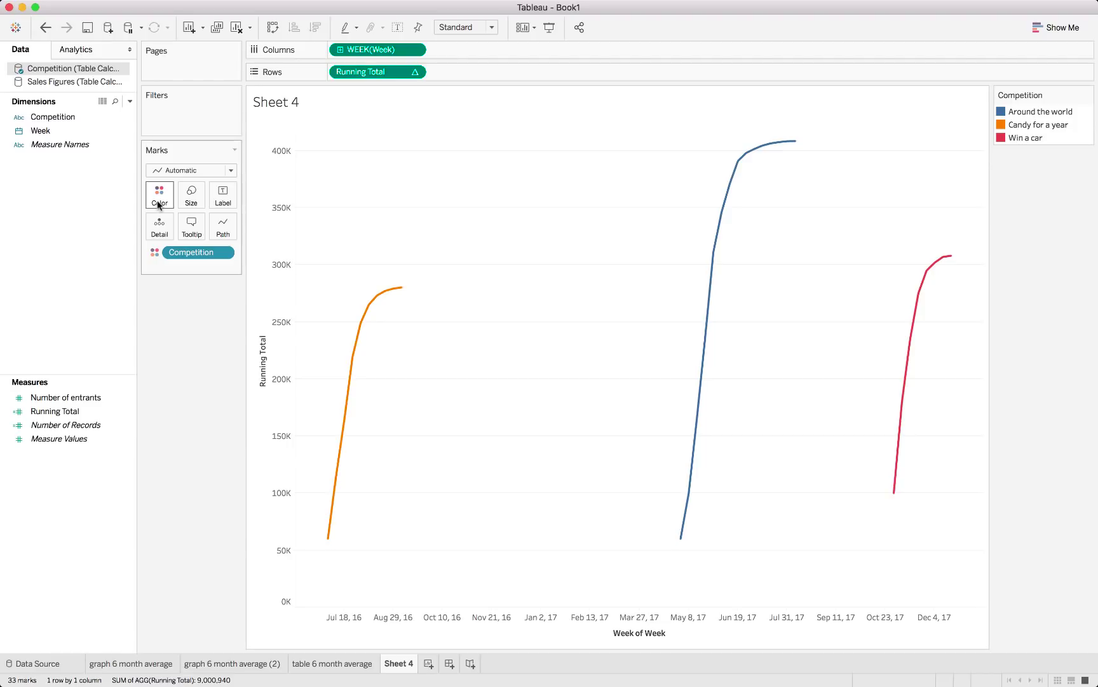
# Step: Filter the chart by Competition, excluding Candy for a year and Win a car and keeping only Around the world
pyautogui.moveTo(59, 121); pyautogui.dragTo(180, 135)
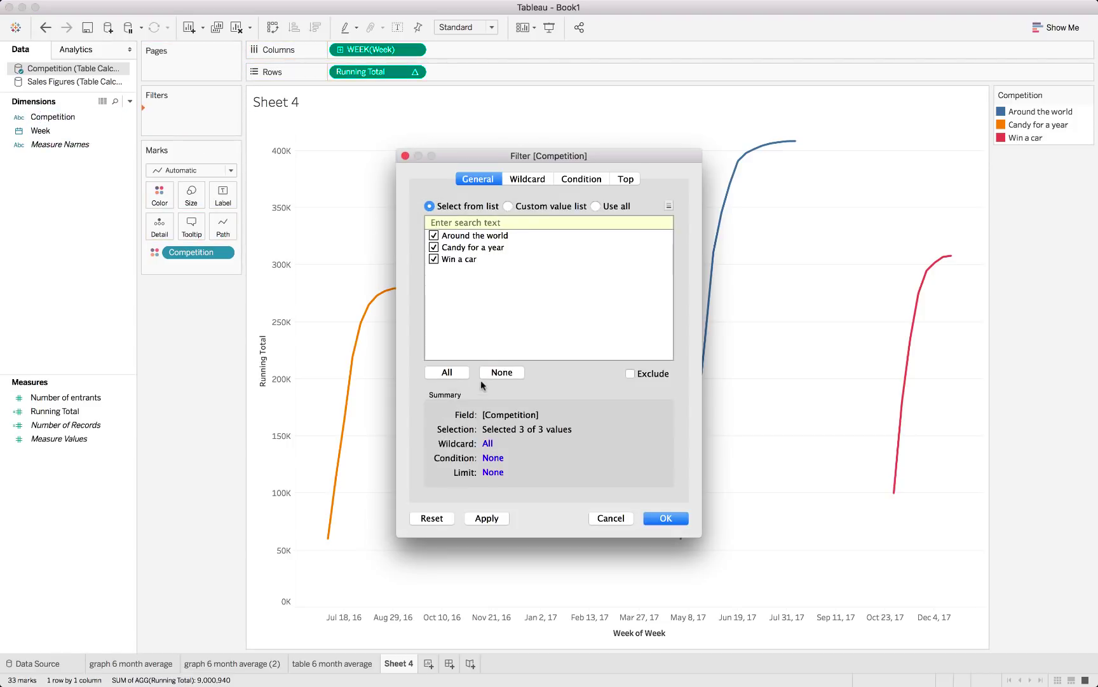
pyautogui.click(459, 260)
pyautogui.click(434, 247)
pyautogui.click(434, 260)
pyautogui.click(487, 518)
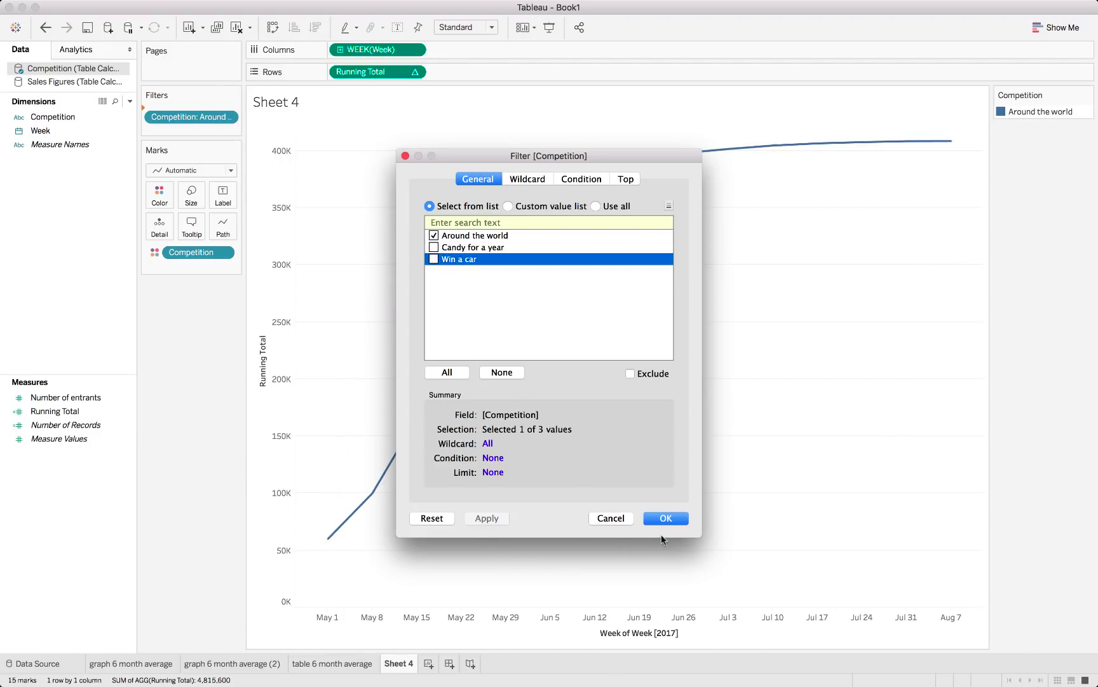
pyautogui.click(673, 520)
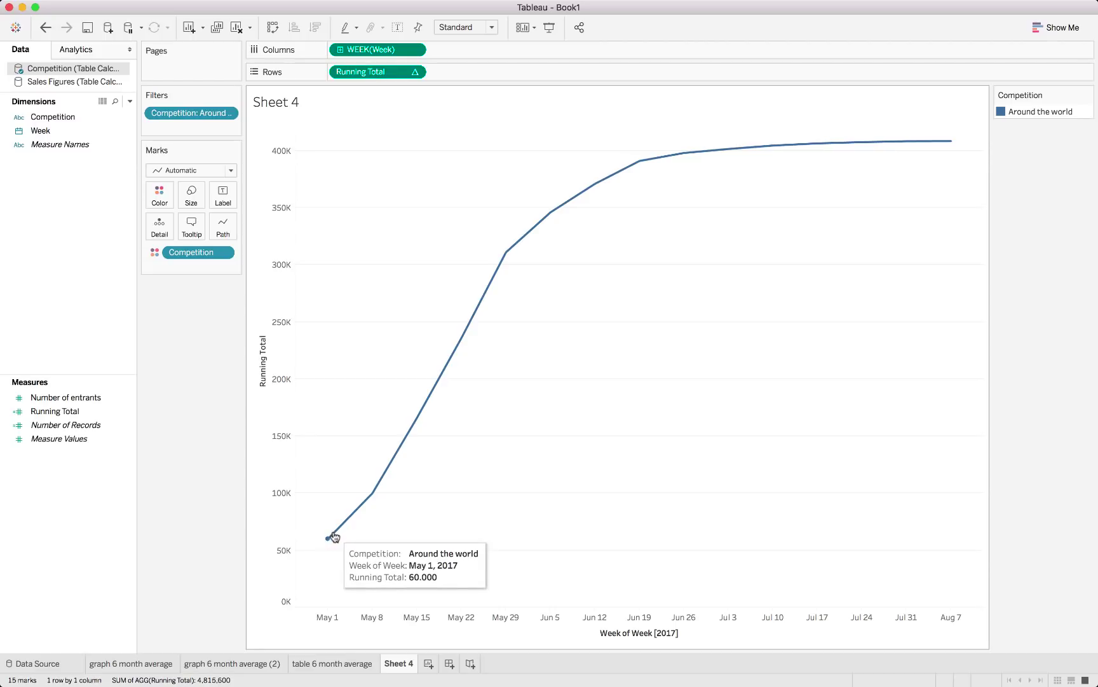
# Step: Label the line's points with Running Total and check the accumulated values against the underlying Competition data
pyautogui.moveTo(365, 72); pyautogui.dragTo(230, 199)
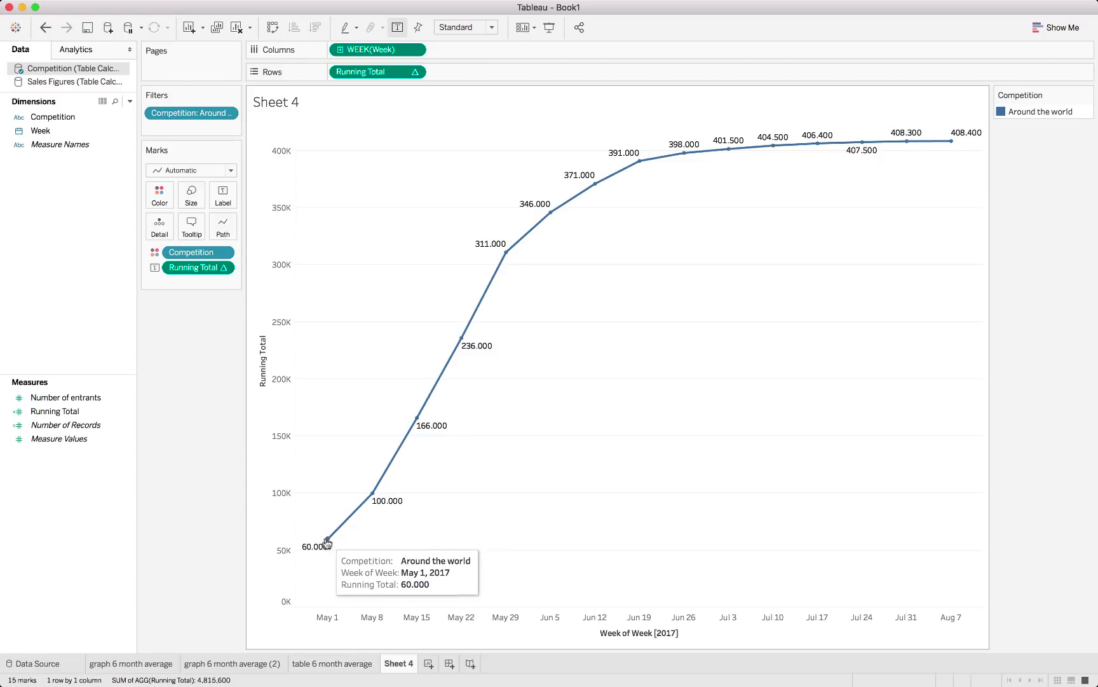
pyautogui.moveTo(372, 504)
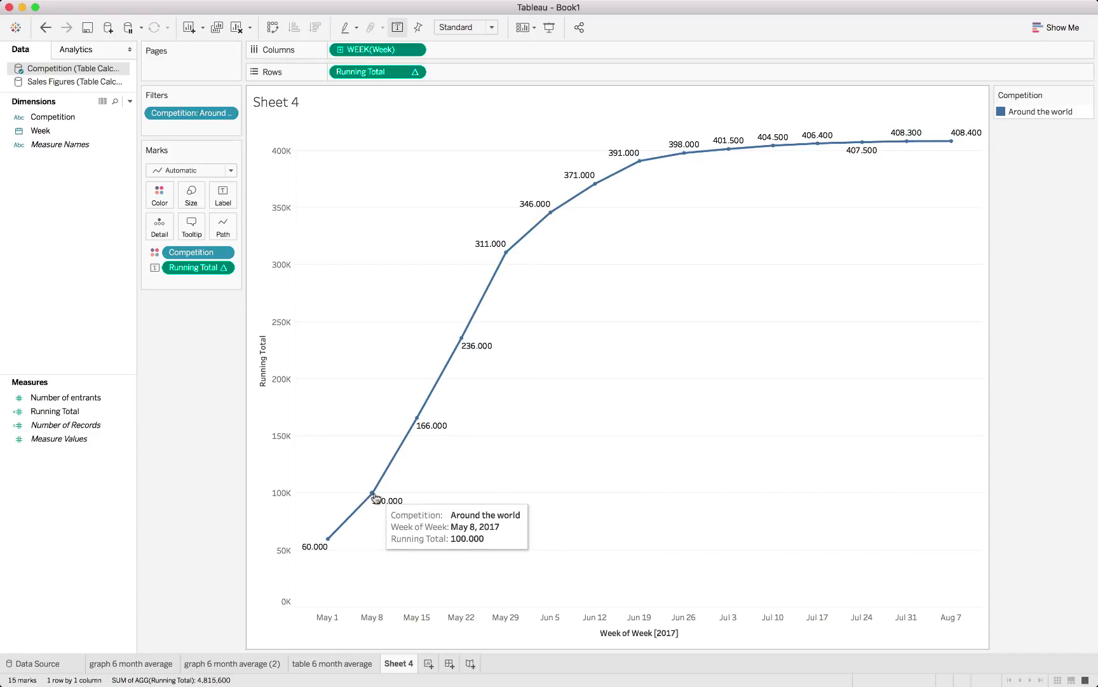
pyautogui.click(102, 100)
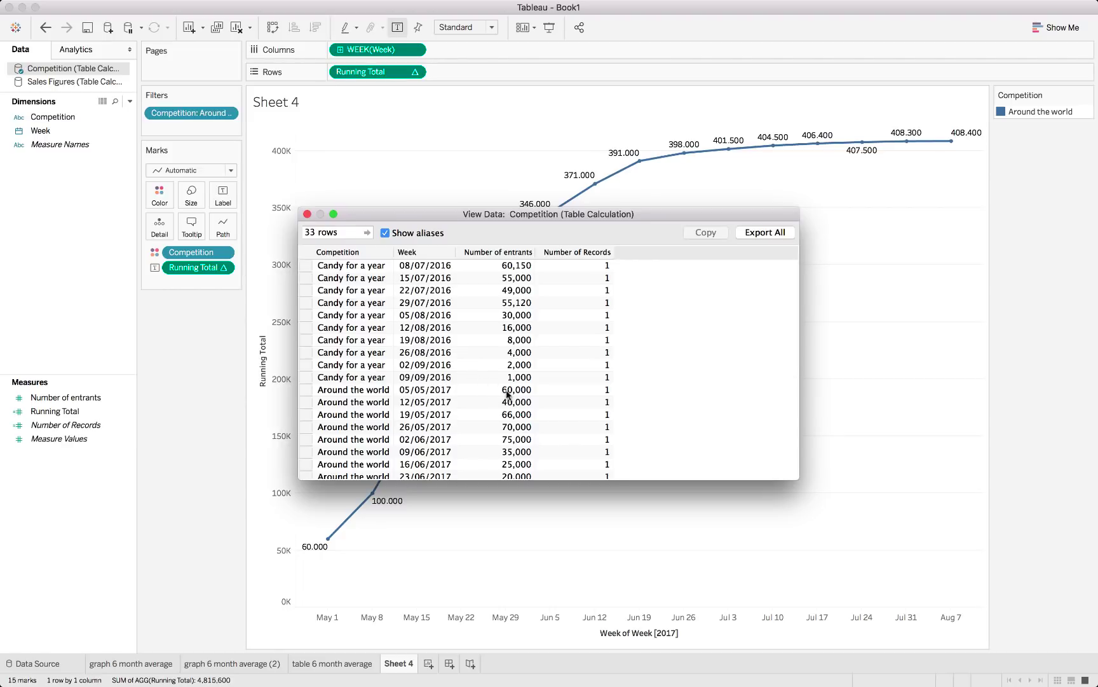
pyautogui.click(308, 214)
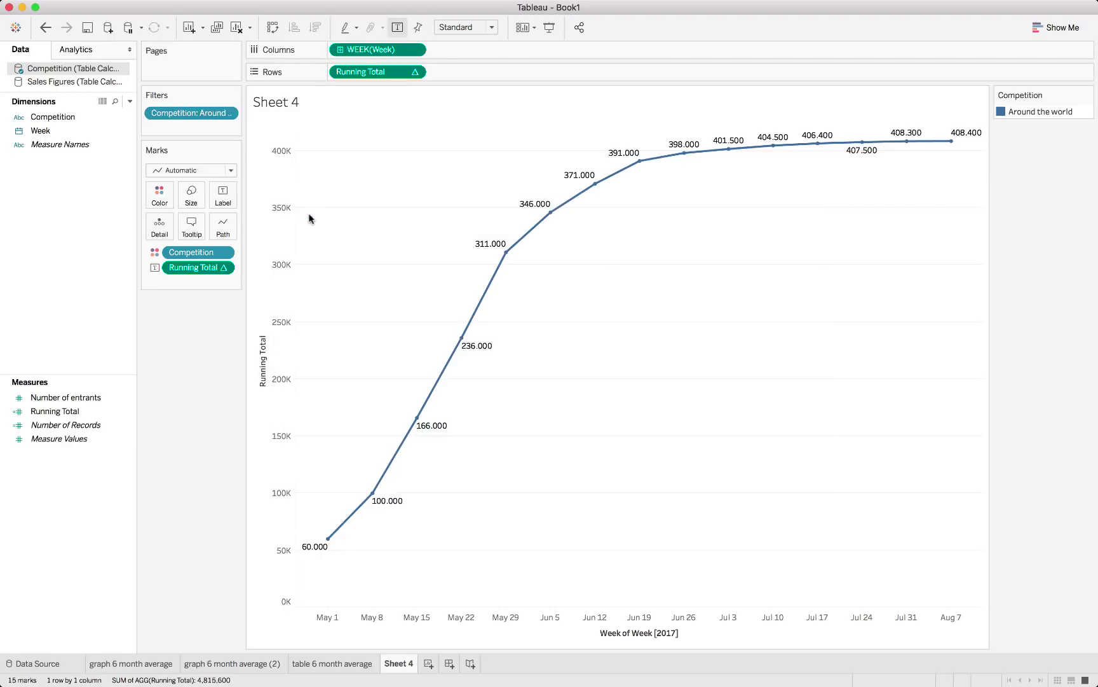
pyautogui.moveTo(420, 426)
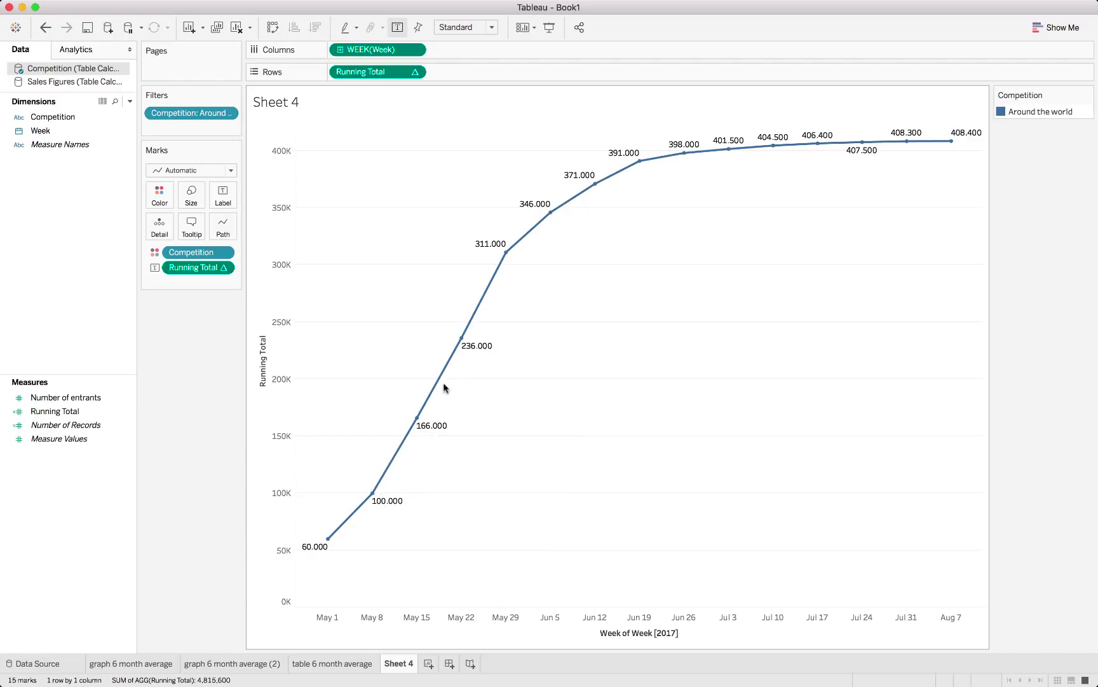
pyautogui.moveTo(545, 229)
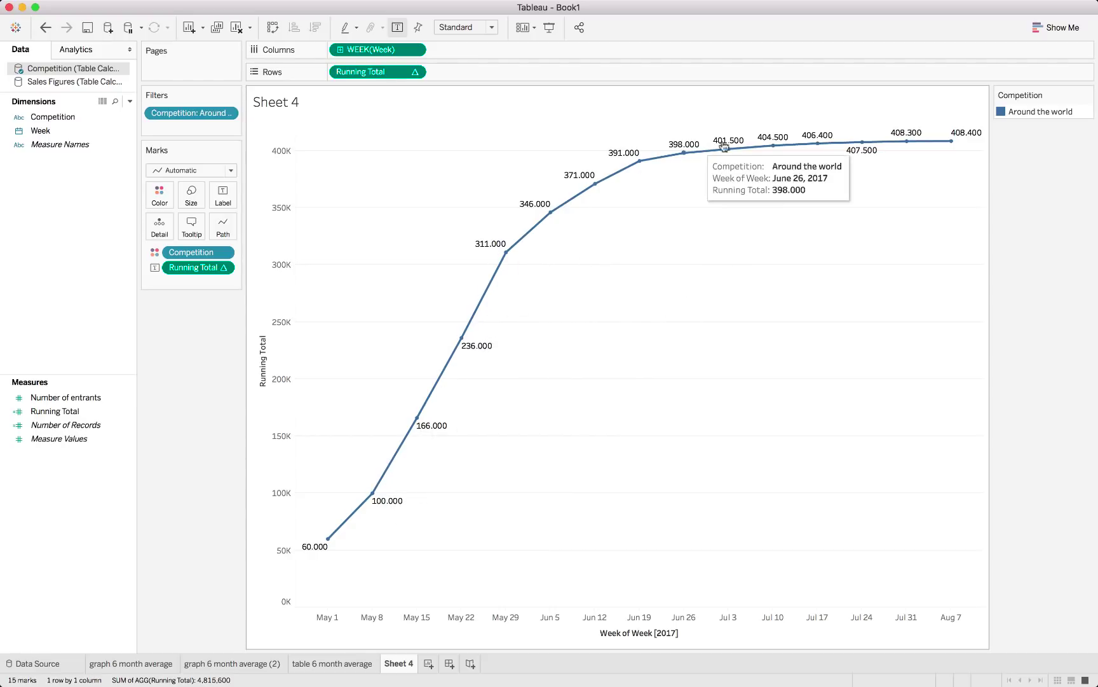
pyautogui.moveTo(814, 140)
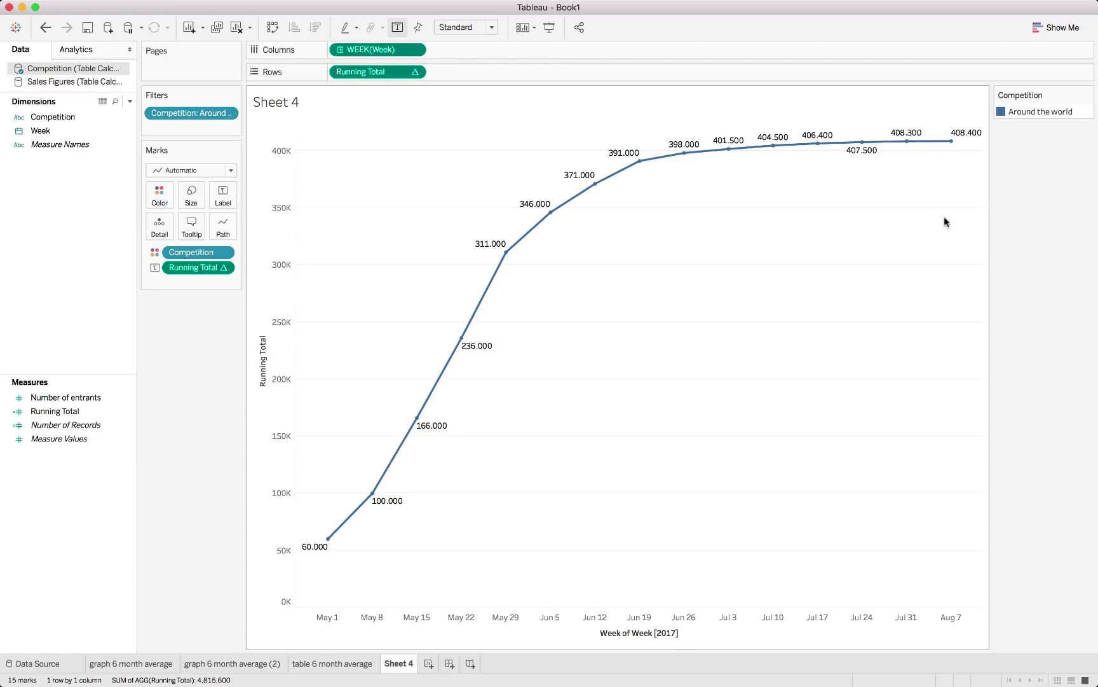
# Step: Rename the Sheet 4 worksheet as "running totla"
pyautogui.doubleClick(398, 662)
pyautogui.write('running totla')
pyautogui.press('Return')
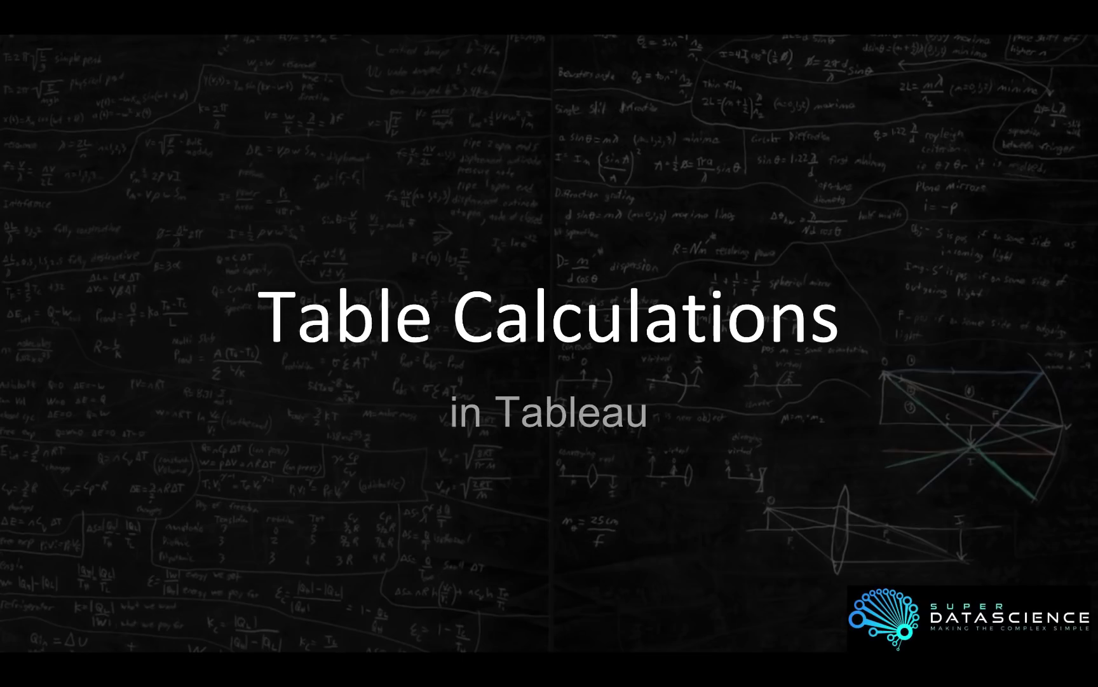